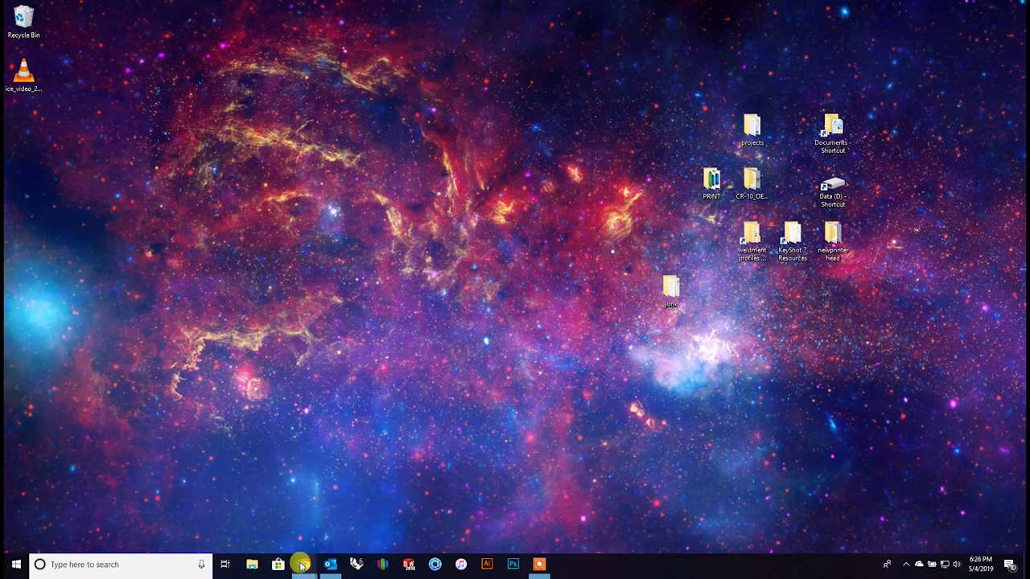
Bring up a Chrome browser window with a blank new tab and reposition it on the desktop.
{"action": "left_click", "coordinate": [298, 485]}
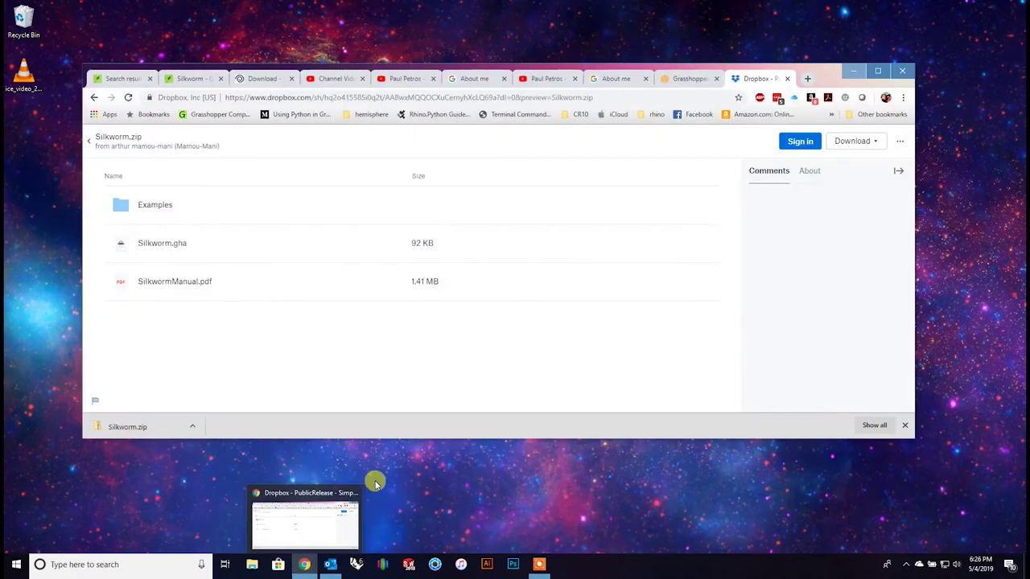
{"action": "left_click", "coordinate": [607, 468]}
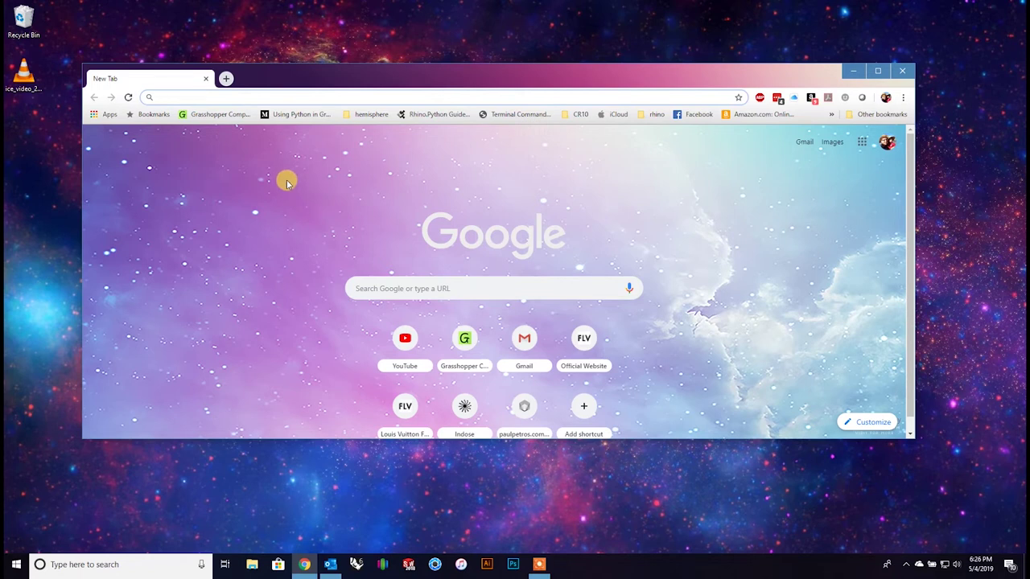
{"action": "left_click_drag", "start_coordinate": [329, 69], "coordinate": [361, 98]}
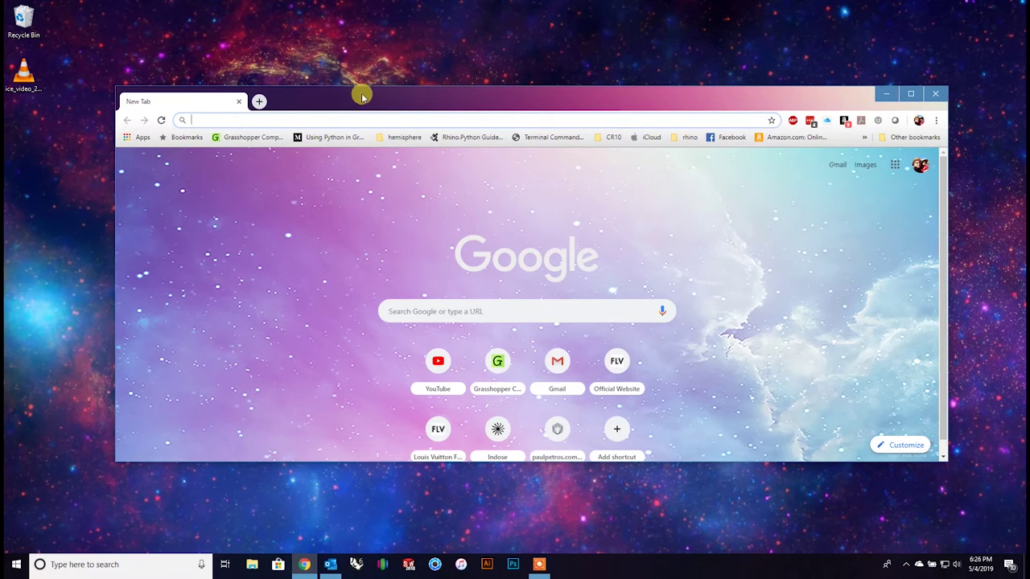
{"action": "left_click_drag", "start_coordinate": [357, 100], "coordinate": [344, 82]}
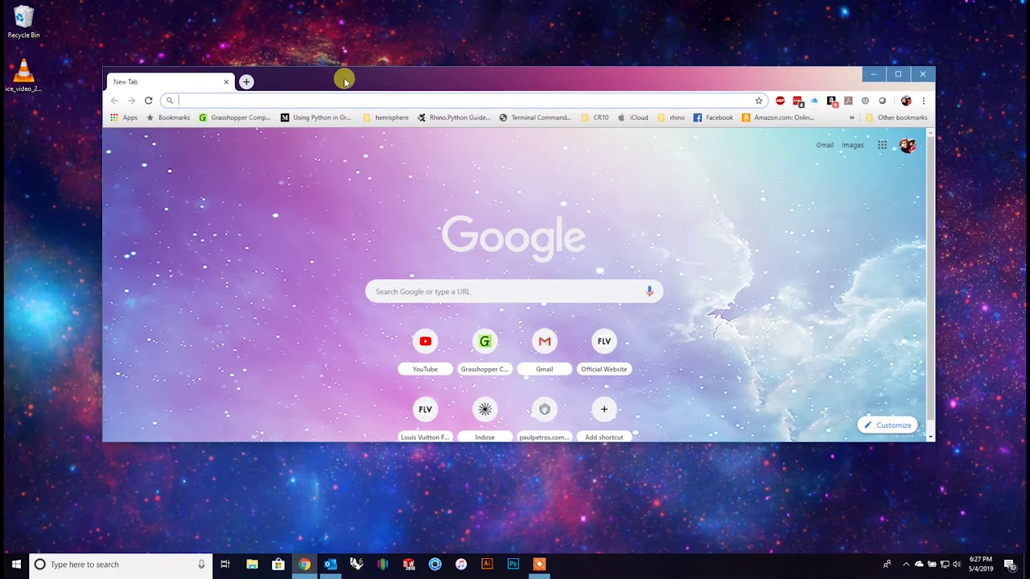
{"action": "left_click", "coordinate": [271, 172]}
{"action": "left_click_drag", "start_coordinate": [306, 85], "coordinate": [307, 112]}
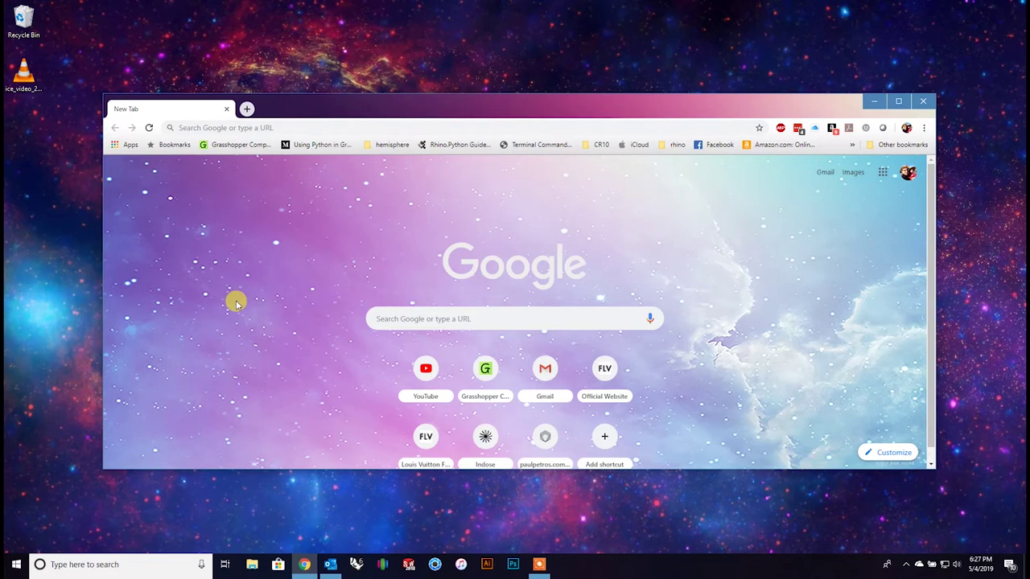
{"action": "mouse_move", "coordinate": [308, 101]}
{"action": "left_mouse_down"}
{"action": "mouse_move", "coordinate": [325, 110]}
{"action": "mouse_move", "coordinate": [363, 77]}
{"action": "mouse_move", "coordinate": [338, 87]}
{"action": "mouse_move", "coordinate": [363, 247]}
{"action": "mouse_move", "coordinate": [329, 117]}
{"action": "mouse_move", "coordinate": [405, 320]}
{"action": "mouse_move", "coordinate": [317, 87]}
{"action": "left_mouse_up"}
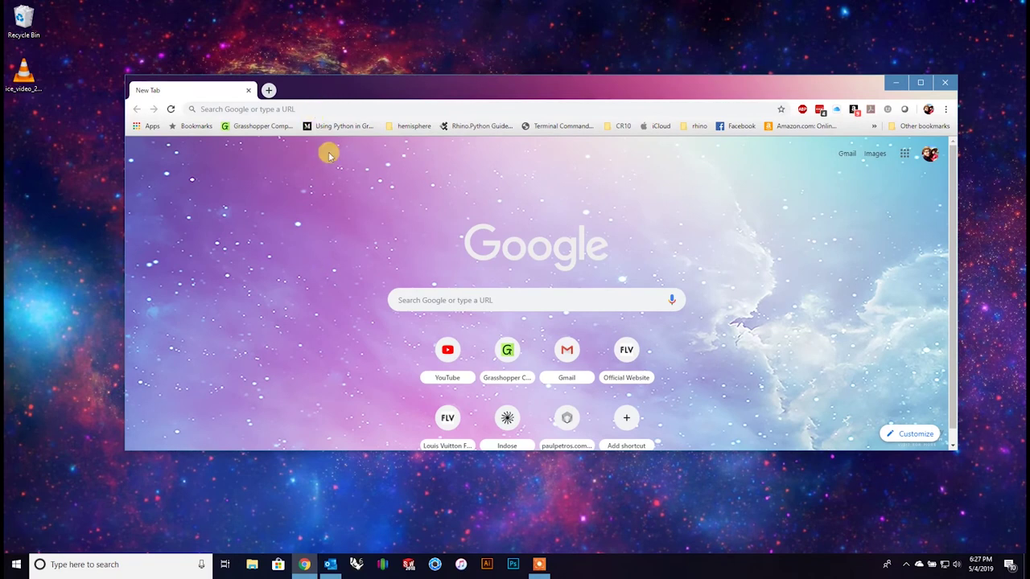
Load the Grasshopper component reference site at rhino.github.io.
{"action": "left_click", "coordinate": [320, 109]}
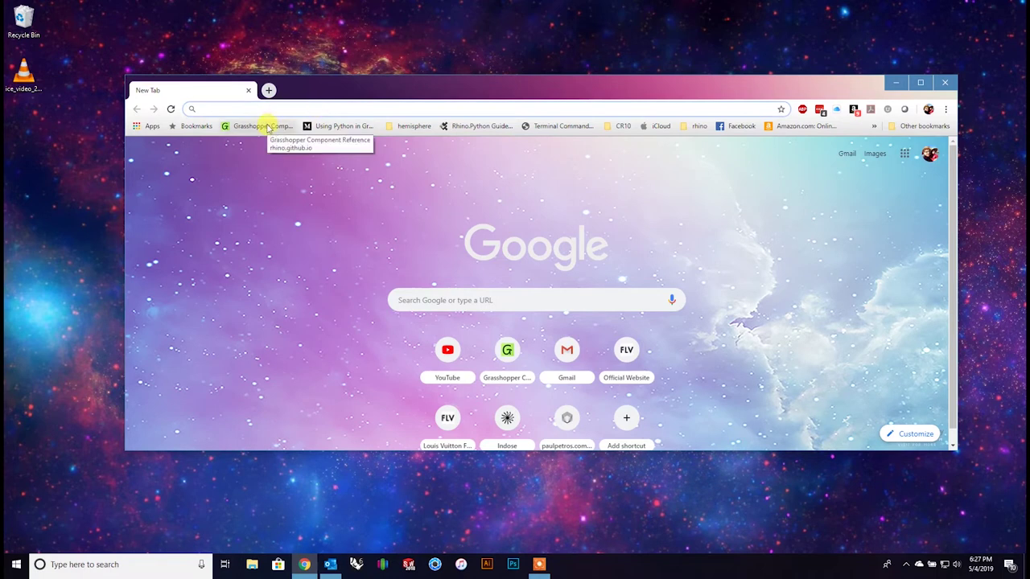
{"action": "type", "text": "t"}
{"action": "key", "text": "BackSpace"}
{"action": "key", "text": "BackSpace"}
{"action": "type", "text": "rhino."}
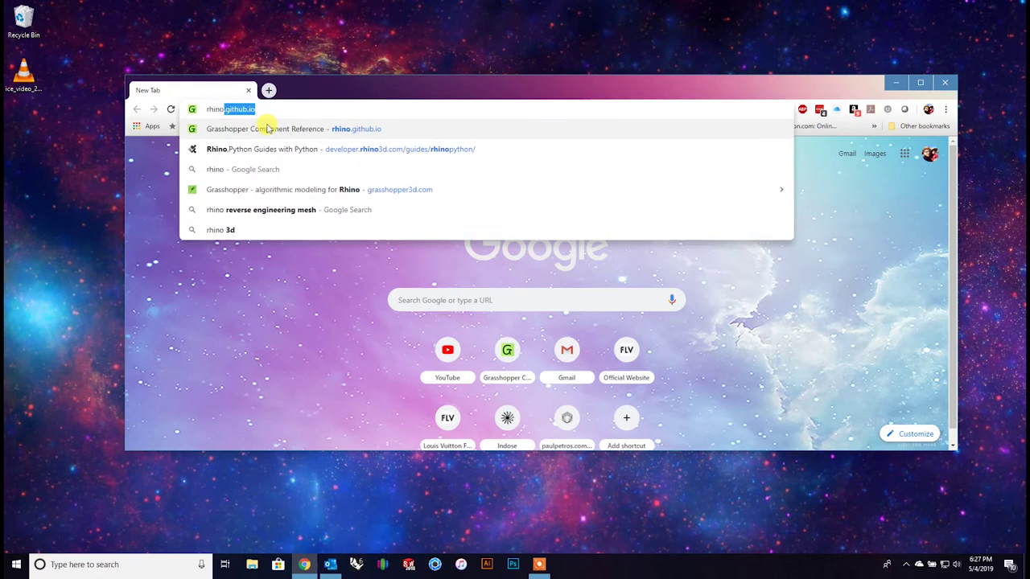
{"action": "type", "text": "g"}
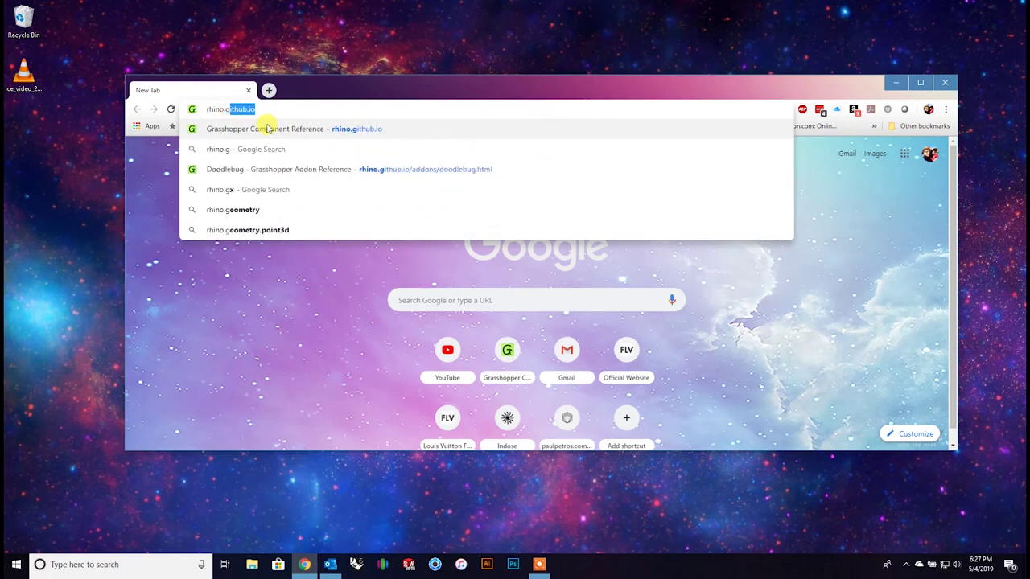
{"action": "type", "text": "ithub.io"}
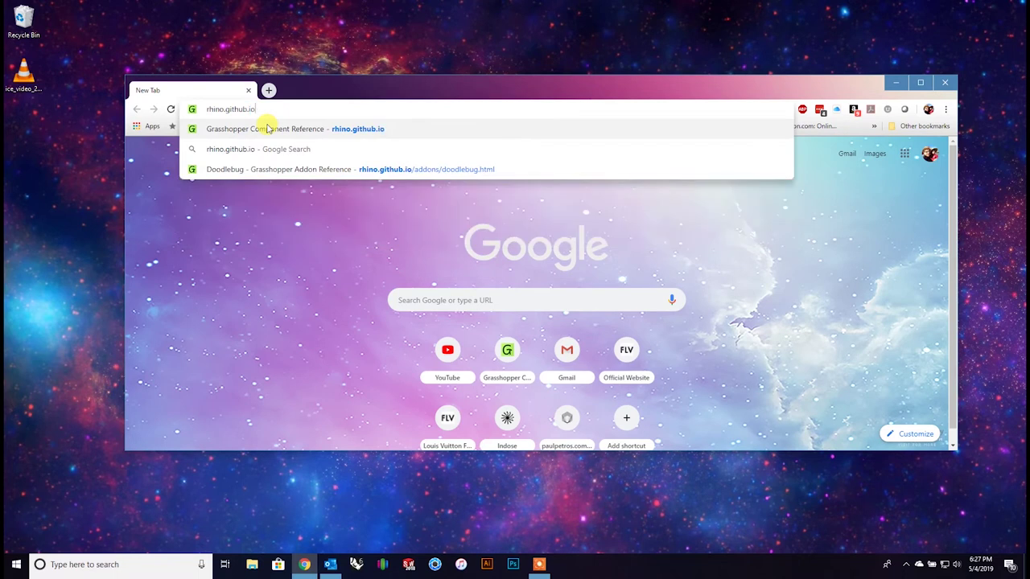
{"action": "key", "text": "Return"}
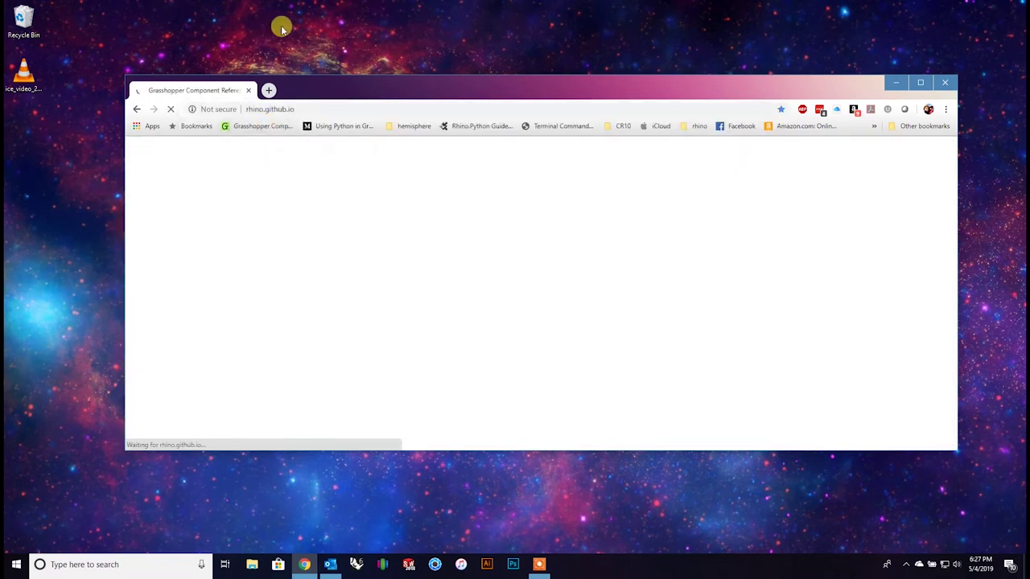
Look through the add-on index and the Grasshopper component listings on the reference page.
{"action": "left_click_drag", "start_coordinate": [345, 85], "coordinate": [331, 62]}
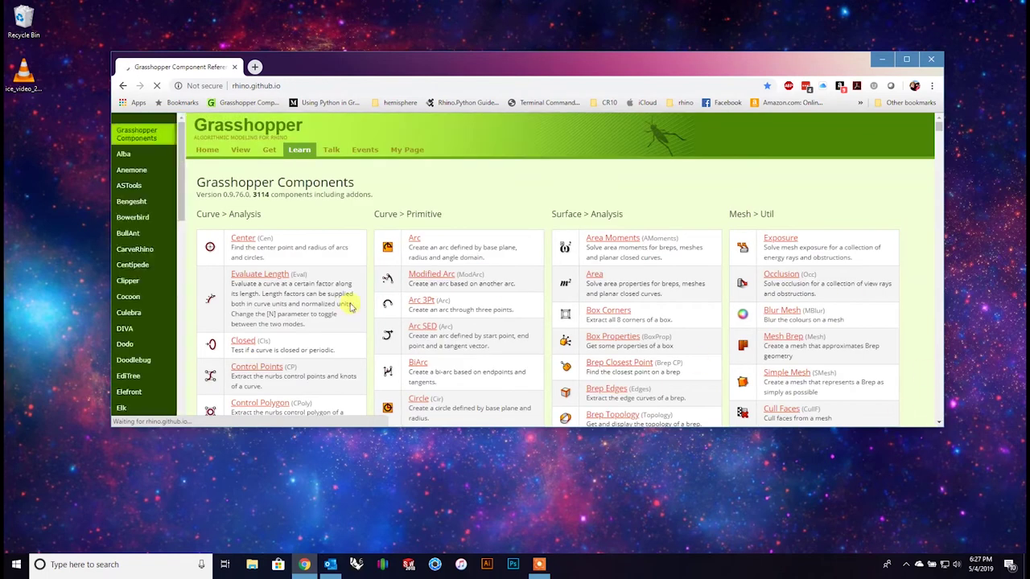
{"action": "mouse_move", "coordinate": [180, 165]}
{"action": "left_mouse_down"}
{"action": "mouse_move", "coordinate": [172, 202]}
{"action": "mouse_move", "coordinate": [180, 154]}
{"action": "left_mouse_up"}
{"action": "left_click_drag", "start_coordinate": [180, 212], "coordinate": [186, 176]}
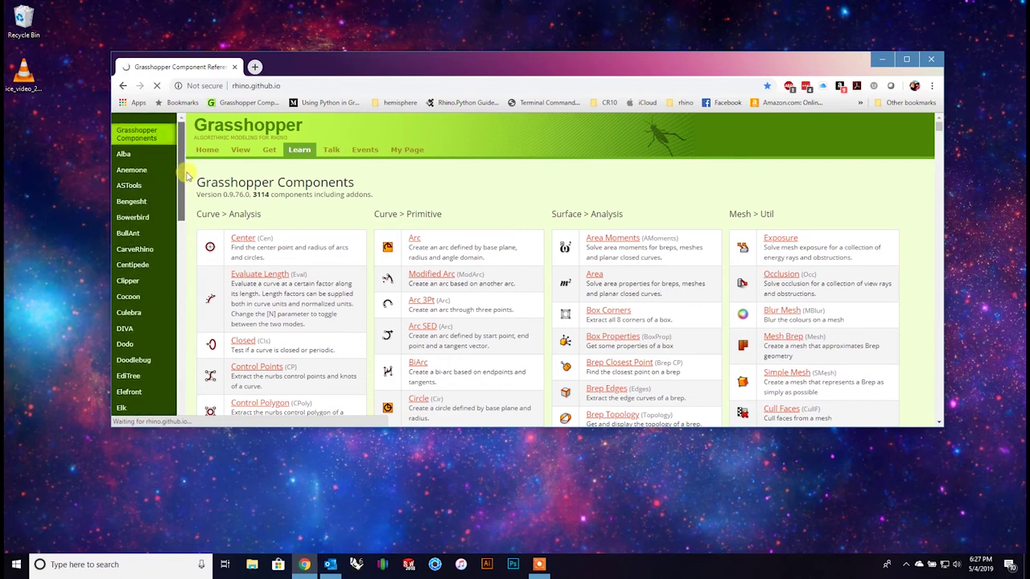
{"action": "scroll", "coordinate": [133, 245], "scroll_direction": "down", "scroll_amount": 1}
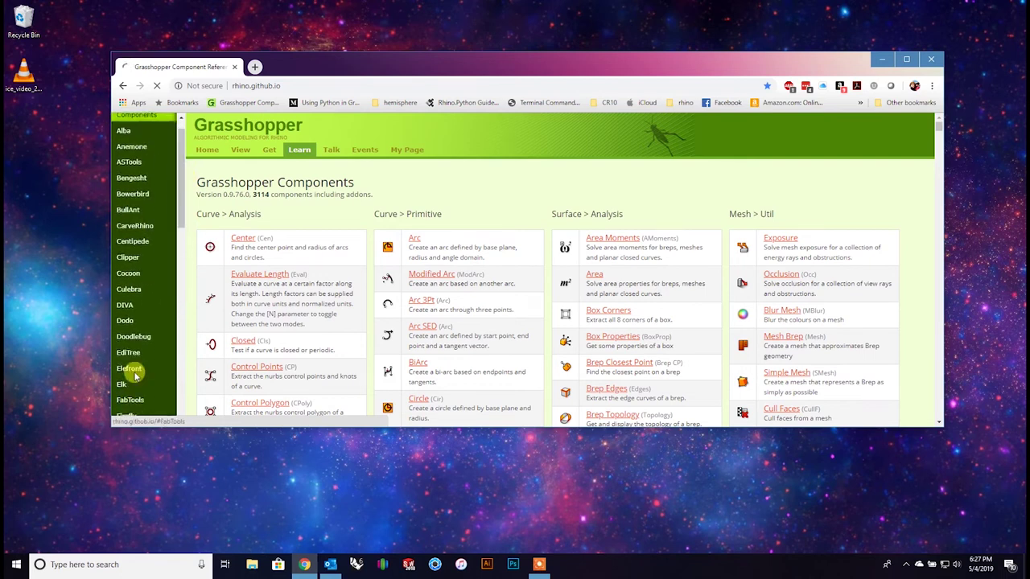
{"action": "scroll", "coordinate": [130, 281], "scroll_direction": "down", "scroll_amount": 2}
{"action": "scroll", "coordinate": [340, 265], "scroll_direction": "down", "scroll_amount": 15}
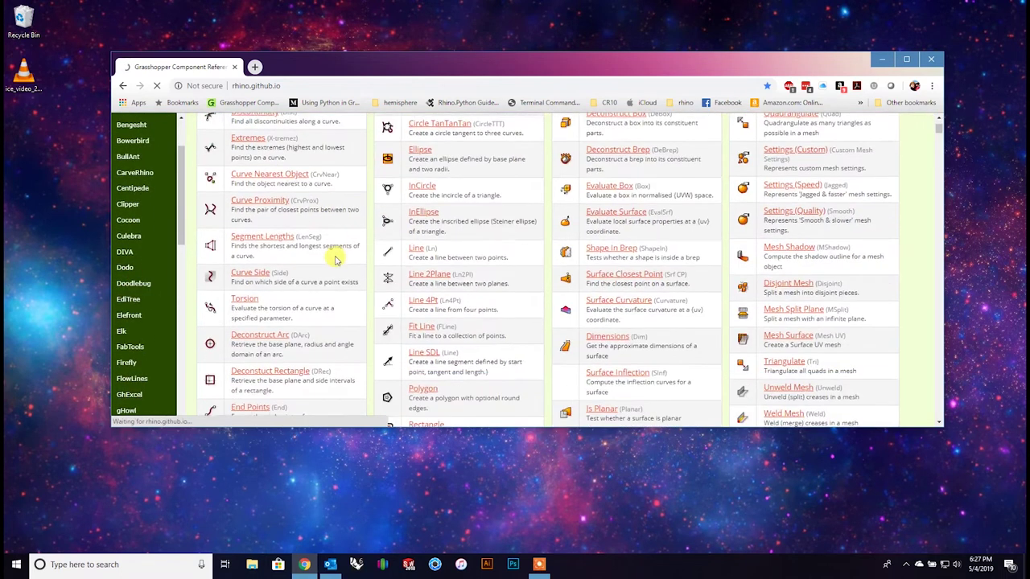
{"action": "scroll", "coordinate": [464, 255], "scroll_direction": "down", "scroll_amount": 5}
{"action": "scroll", "coordinate": [563, 237], "scroll_direction": "down", "scroll_amount": 5}
Go to the Centipede add-on section and look over its components and the neighbouring Clipper section.
{"action": "left_click", "coordinate": [129, 187]}
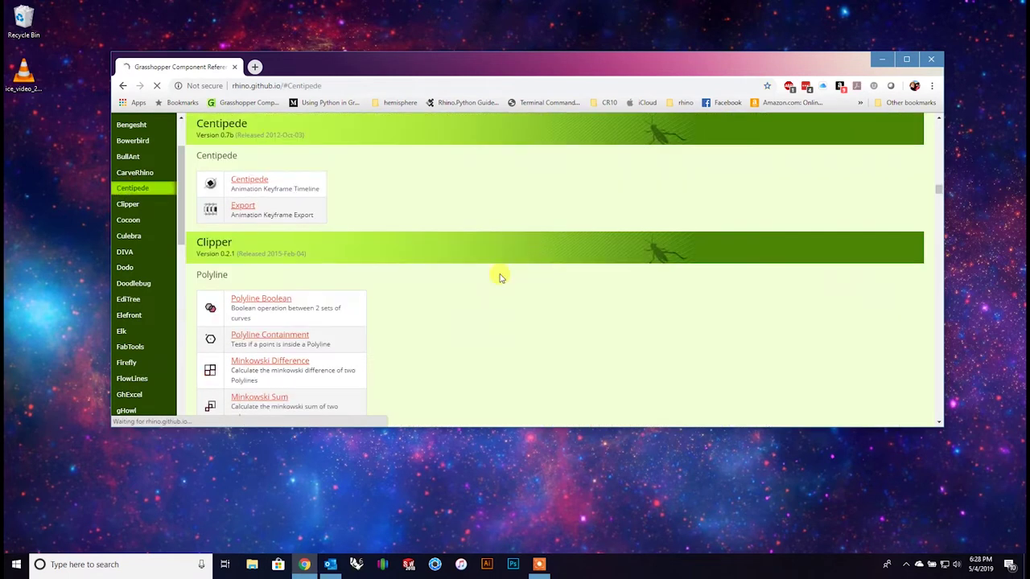
{"action": "scroll", "coordinate": [424, 241], "scroll_direction": "down", "scroll_amount": 2}
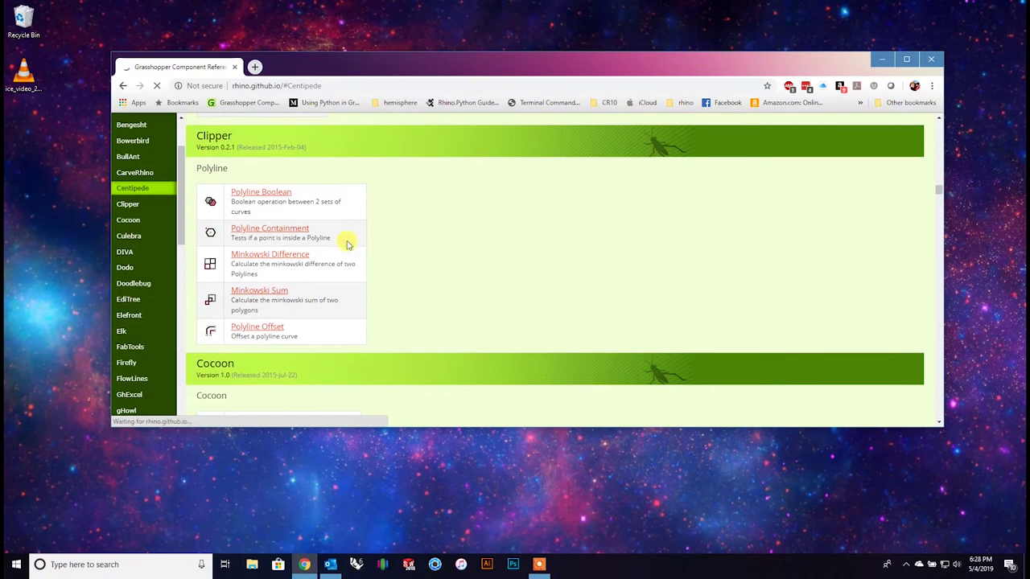
{"action": "scroll", "coordinate": [145, 269], "scroll_direction": "down", "scroll_amount": 3}
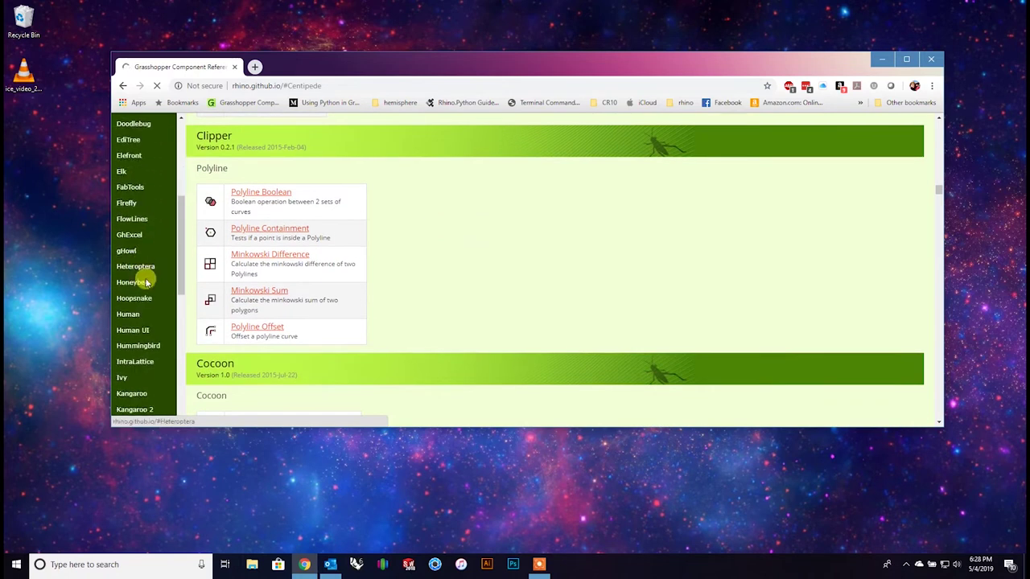
View the Human and Human UI add-on sections and examine the components listed for Human.
{"action": "left_click", "coordinate": [127, 315]}
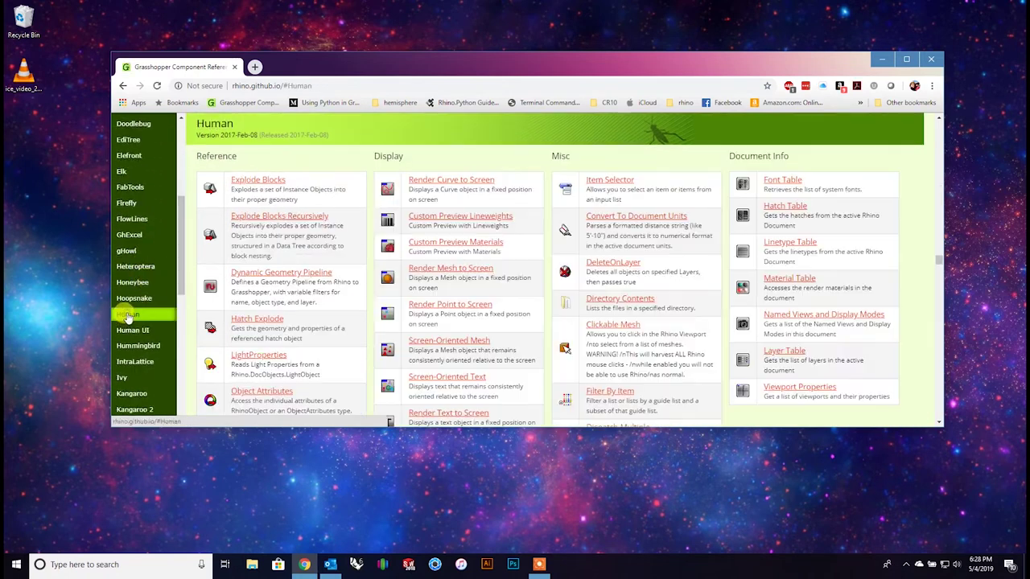
{"action": "left_click", "coordinate": [134, 329]}
{"action": "left_click", "coordinate": [127, 314]}
{"action": "scroll", "coordinate": [420, 167], "scroll_direction": "down", "scroll_amount": 3}
{"action": "scroll", "coordinate": [678, 274], "scroll_direction": "up", "scroll_amount": 4}
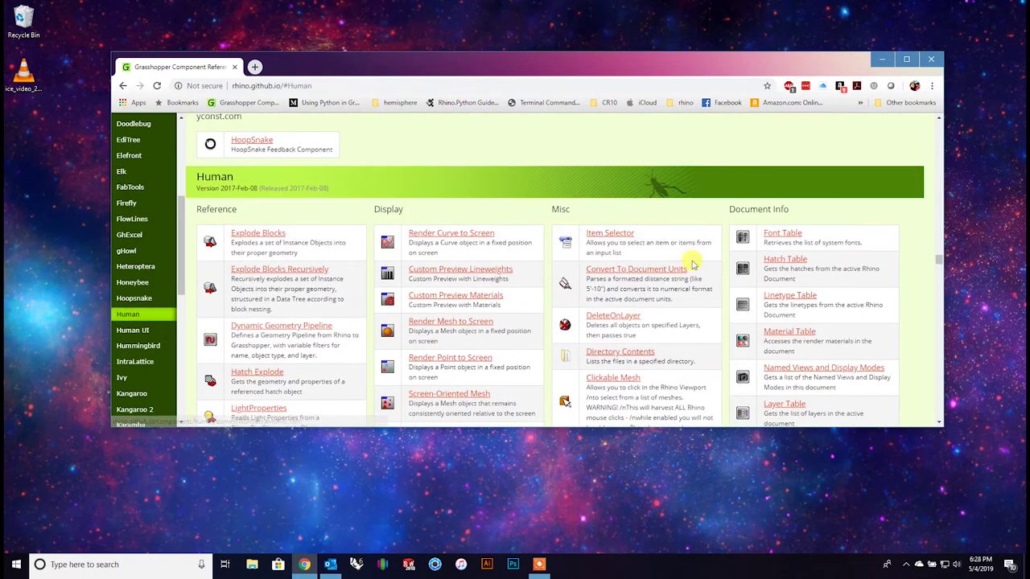
{"action": "scroll", "coordinate": [451, 299], "scroll_direction": "down", "scroll_amount": 1}
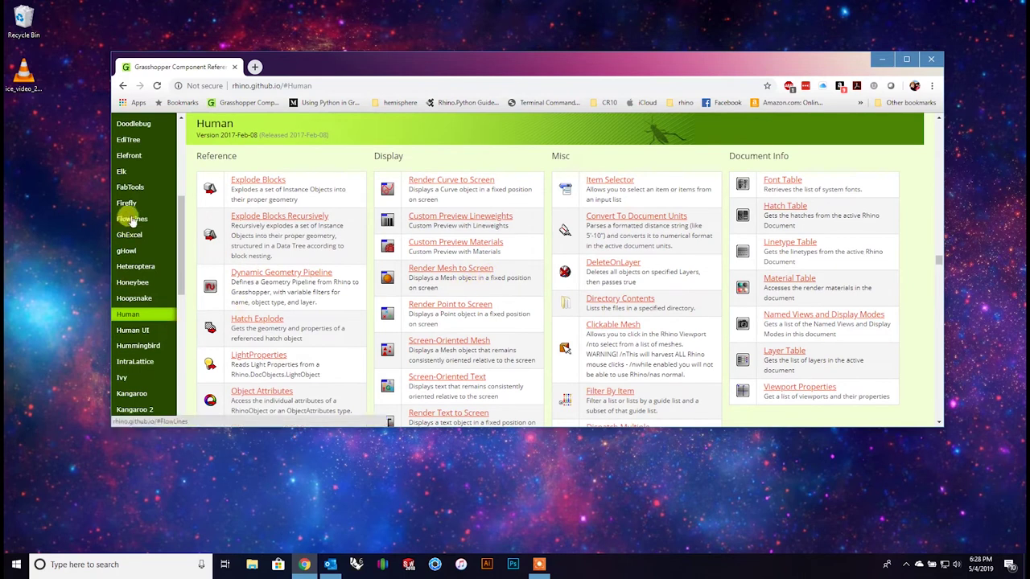
Go to the Doodlebug section of the reference and open the add-on's own page.
{"action": "scroll", "coordinate": [126, 234], "scroll_direction": "up", "scroll_amount": 1}
{"action": "scroll", "coordinate": [129, 234], "scroll_direction": "up", "scroll_amount": 1}
{"action": "left_click", "coordinate": [142, 177]}
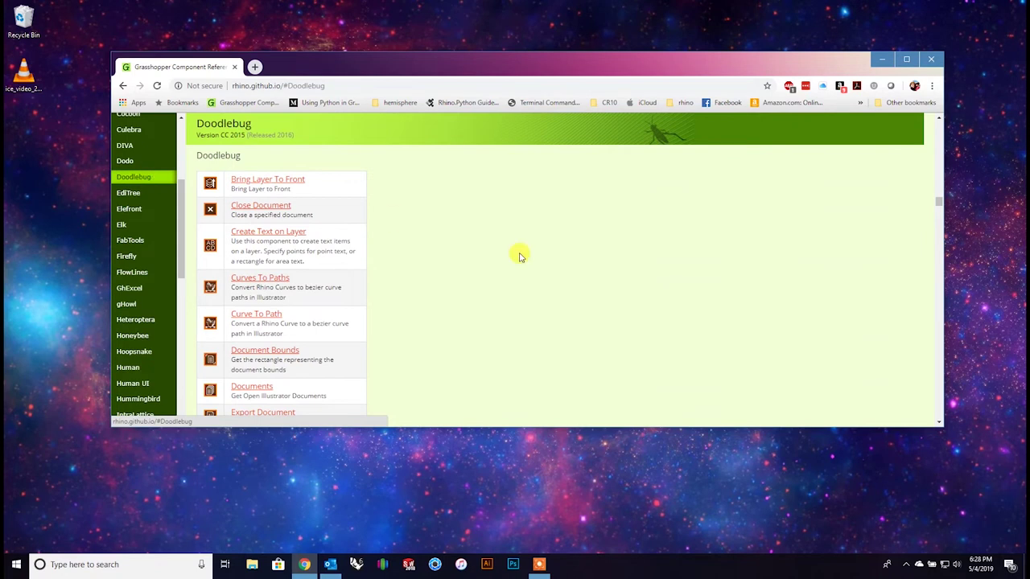
{"action": "scroll", "coordinate": [519, 255], "scroll_direction": "up", "scroll_amount": 1}
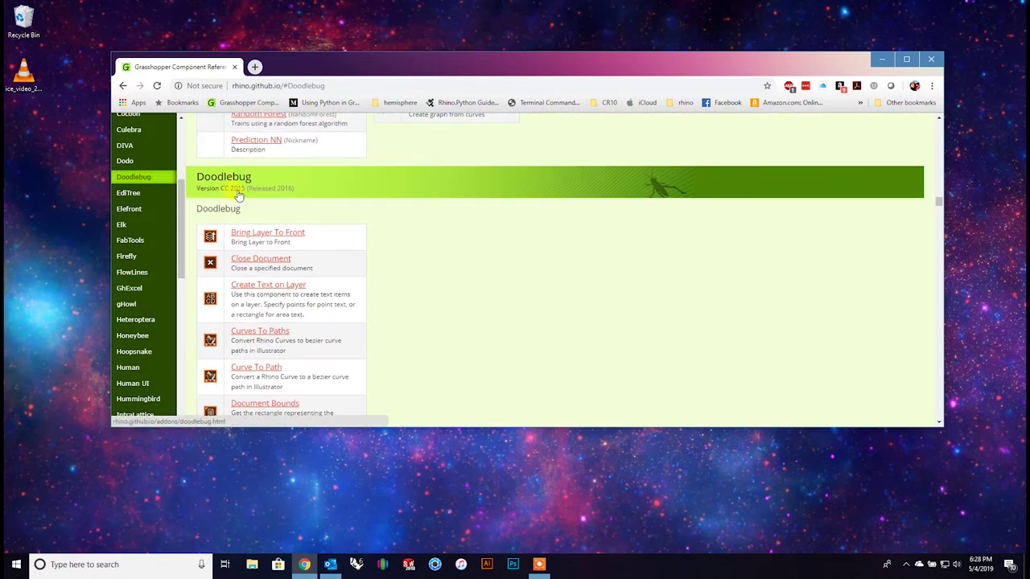
{"action": "left_click", "coordinate": [285, 188]}
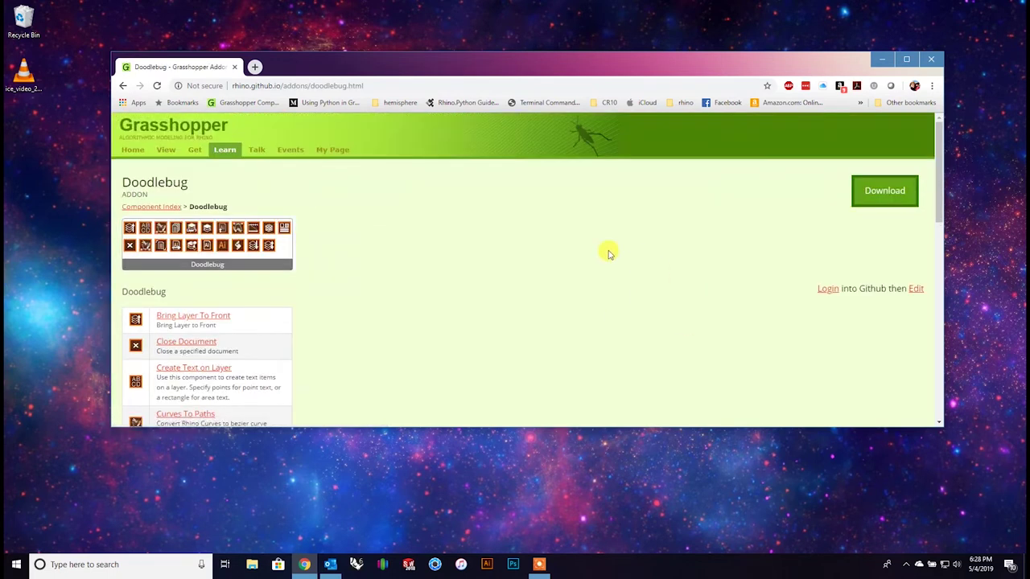
Look over the Doodlebug component list and follow the add-on's download link.
{"action": "scroll", "coordinate": [417, 257], "scroll_direction": "down", "scroll_amount": 3}
{"action": "scroll", "coordinate": [418, 259], "scroll_direction": "up", "scroll_amount": 3}
{"action": "left_click", "coordinate": [877, 193]}
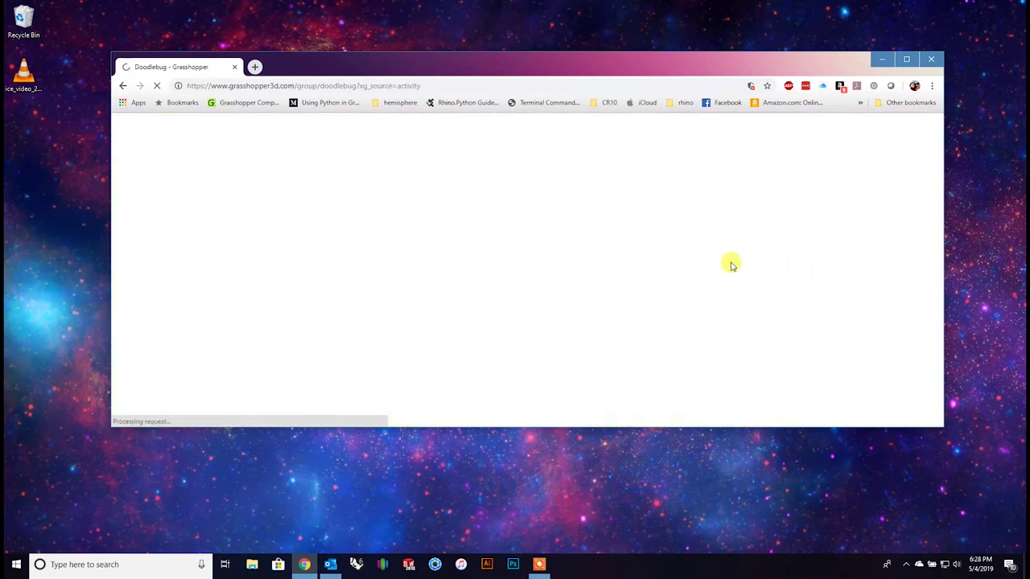
Examine the Doodlebug group page's description, component list, download versions and discussion forum.
{"action": "scroll", "coordinate": [502, 280], "scroll_direction": "down", "scroll_amount": 1}
{"action": "scroll", "coordinate": [502, 280], "scroll_direction": "down", "scroll_amount": 5}
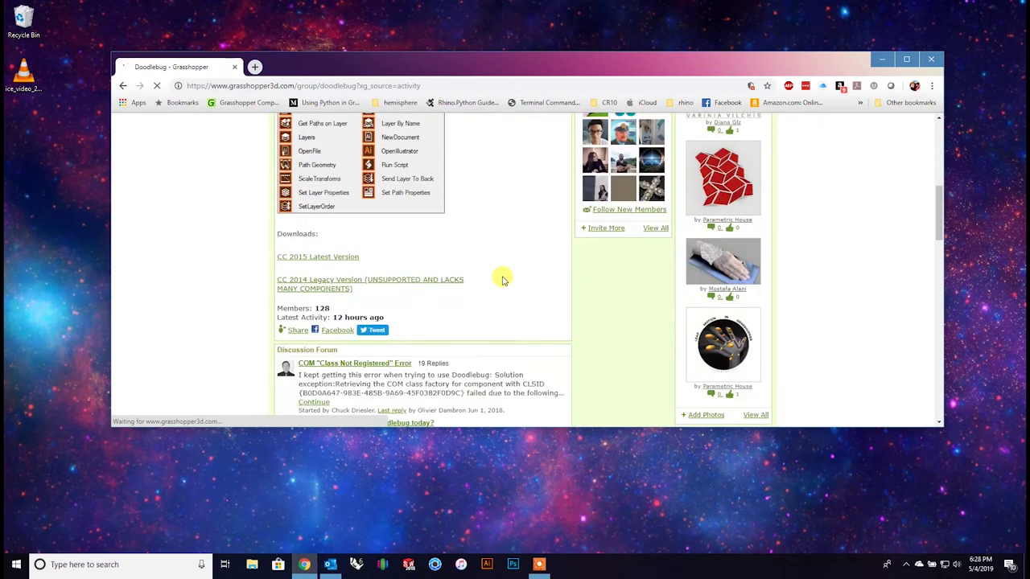
{"action": "scroll", "coordinate": [514, 257], "scroll_direction": "down", "scroll_amount": 3}
{"action": "scroll", "coordinate": [514, 258], "scroll_direction": "up", "scroll_amount": 4}
{"action": "scroll", "coordinate": [515, 257], "scroll_direction": "up", "scroll_amount": 4}
{"action": "scroll", "coordinate": [515, 258], "scroll_direction": "down", "scroll_amount": 2}
{"action": "scroll", "coordinate": [516, 258], "scroll_direction": "up", "scroll_amount": 2}
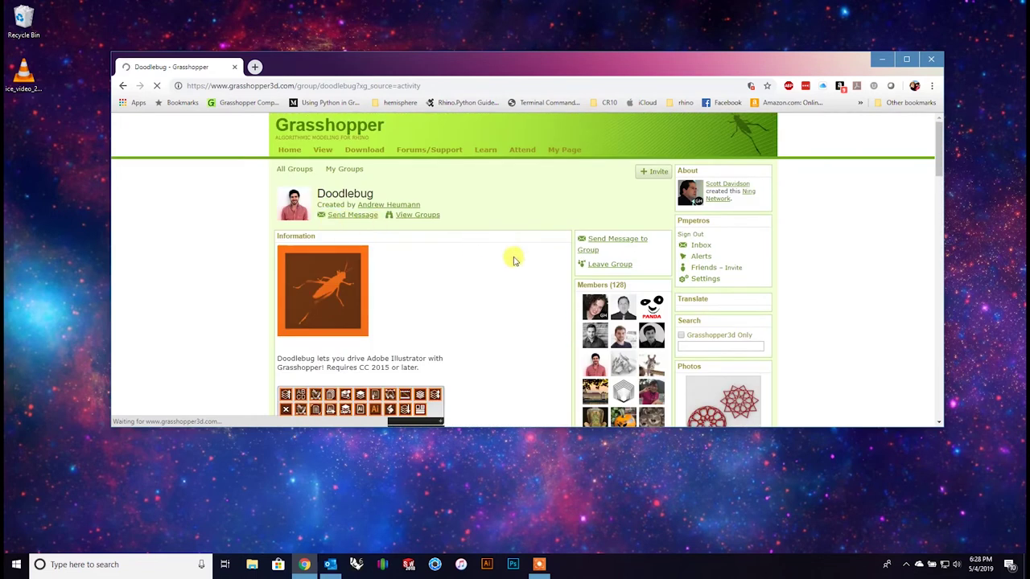
{"action": "scroll", "coordinate": [515, 258], "scroll_direction": "down", "scroll_amount": 4}
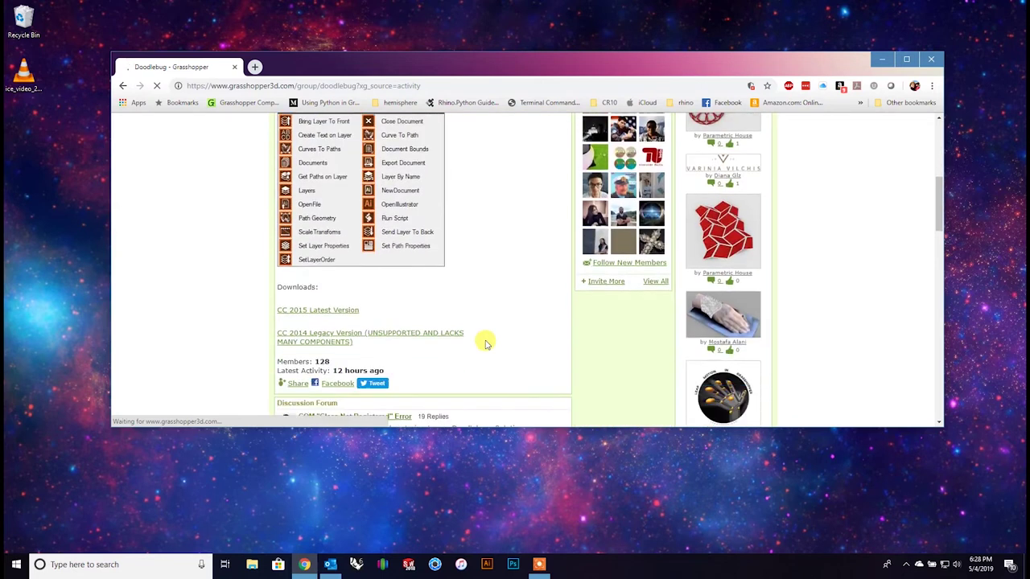
{"action": "scroll", "coordinate": [485, 344], "scroll_direction": "down", "scroll_amount": 5}
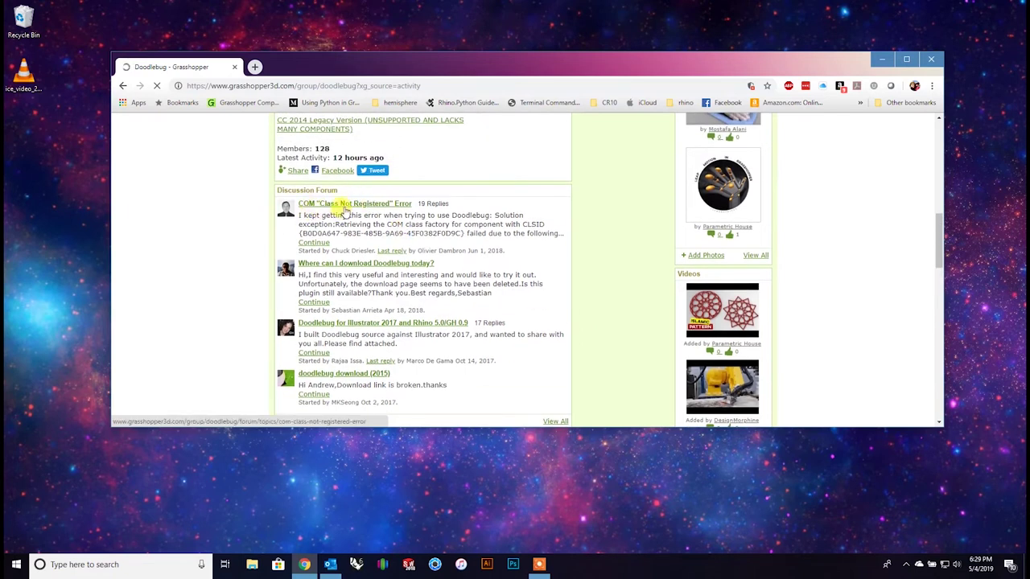
Read the COM "Class Not Registered" Error discussion and its replies, and return to the Doodlebug group page.
{"action": "left_click", "coordinate": [346, 205]}
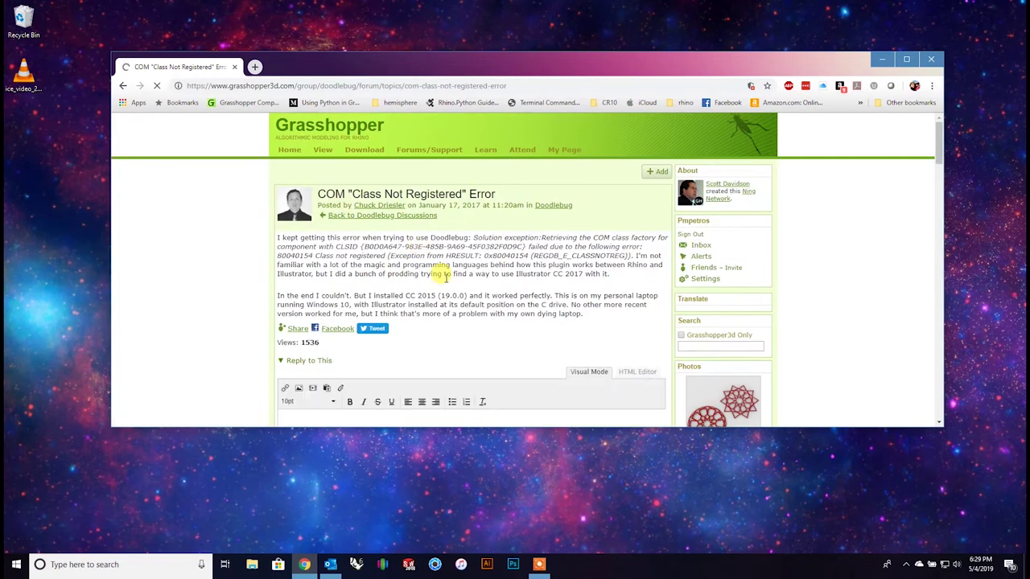
{"action": "scroll", "coordinate": [515, 293], "scroll_direction": "down", "scroll_amount": 3}
{"action": "scroll", "coordinate": [515, 294], "scroll_direction": "down", "scroll_amount": 2}
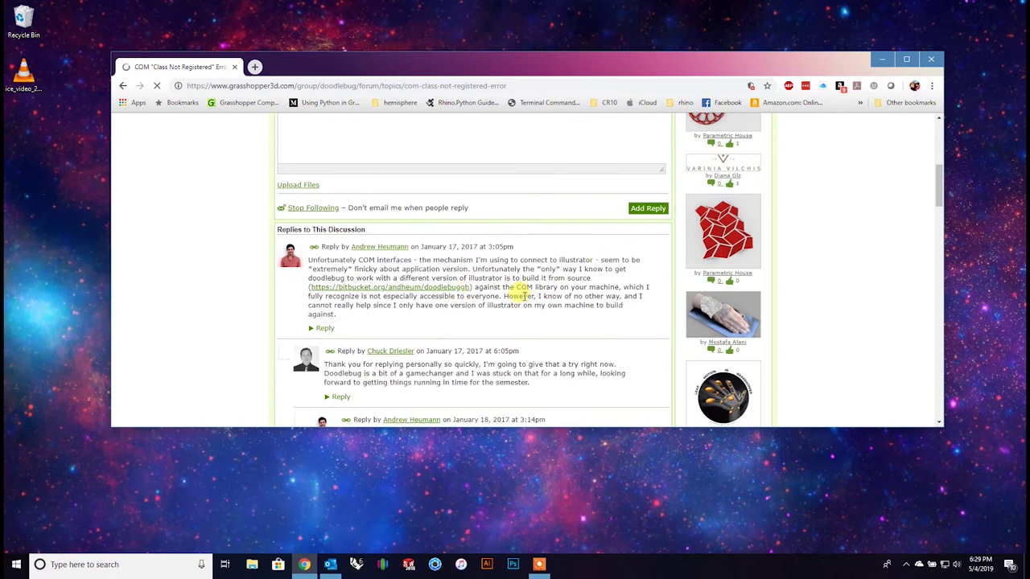
{"action": "scroll", "coordinate": [537, 282], "scroll_direction": "up", "scroll_amount": 5}
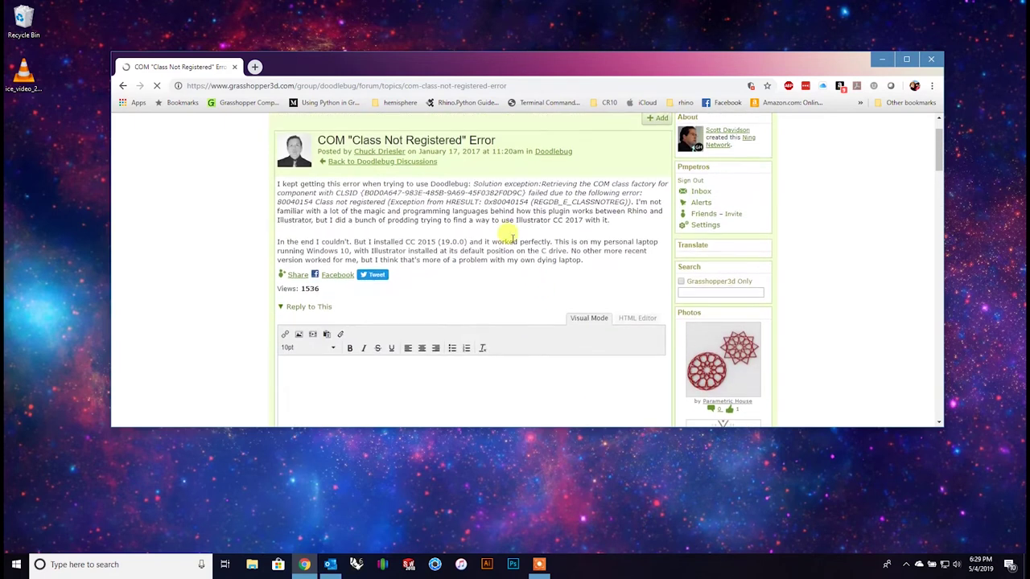
{"action": "scroll", "coordinate": [511, 241], "scroll_direction": "down", "scroll_amount": 5}
{"action": "left_click_drag", "start_coordinate": [541, 278], "coordinate": [532, 288]}
{"action": "scroll", "coordinate": [528, 293], "scroll_direction": "up", "scroll_amount": 2}
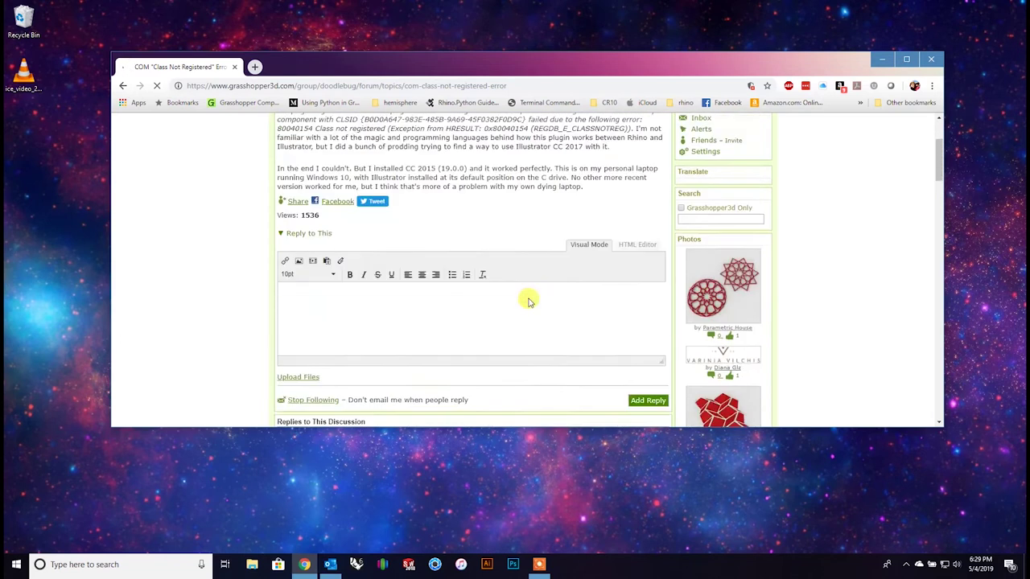
{"action": "scroll", "coordinate": [529, 296], "scroll_direction": "up", "scroll_amount": 3}
{"action": "scroll", "coordinate": [464, 309], "scroll_direction": "down", "scroll_amount": 1}
{"action": "scroll", "coordinate": [464, 310], "scroll_direction": "down", "scroll_amount": 2}
{"action": "left_click", "coordinate": [506, 330]}
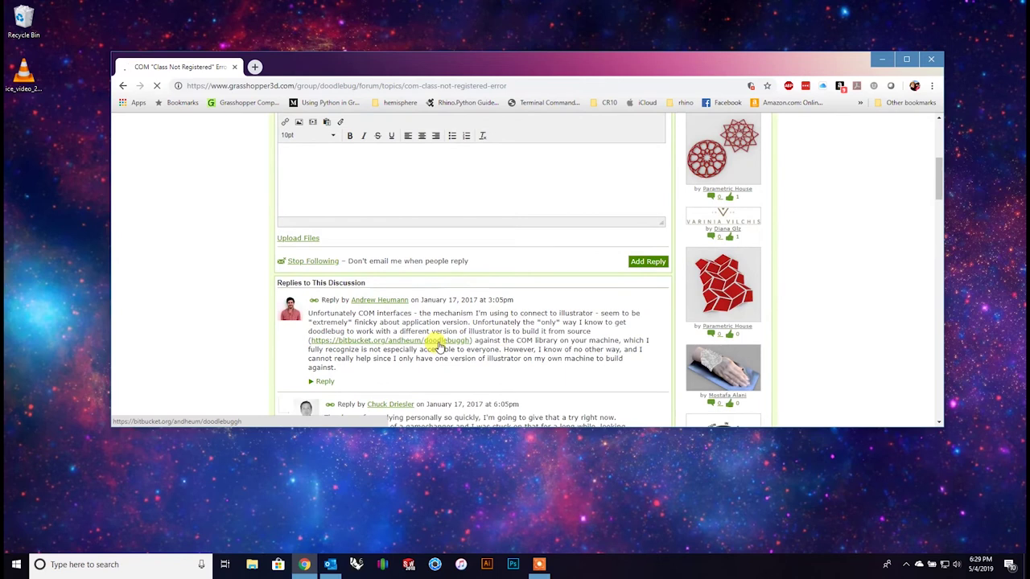
{"action": "scroll", "coordinate": [439, 345], "scroll_direction": "up", "scroll_amount": 3}
{"action": "left_click", "coordinate": [124, 86]}
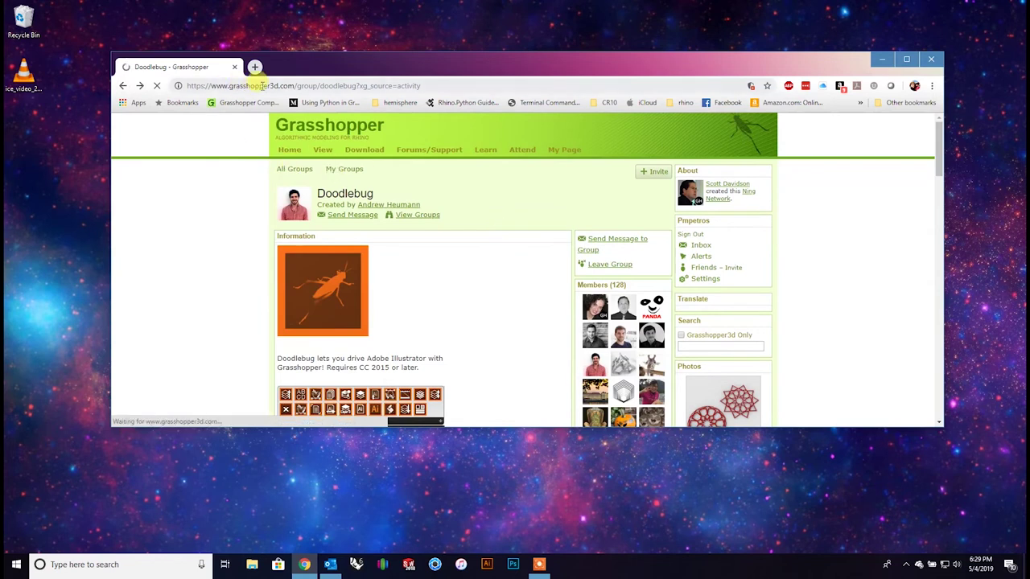
Open the Bitbucket source repository linked in the COM "Class Not Registered" Error discussion and bring up its HTTPS clone command.
{"action": "scroll", "coordinate": [447, 347], "scroll_direction": "down", "scroll_amount": 6}
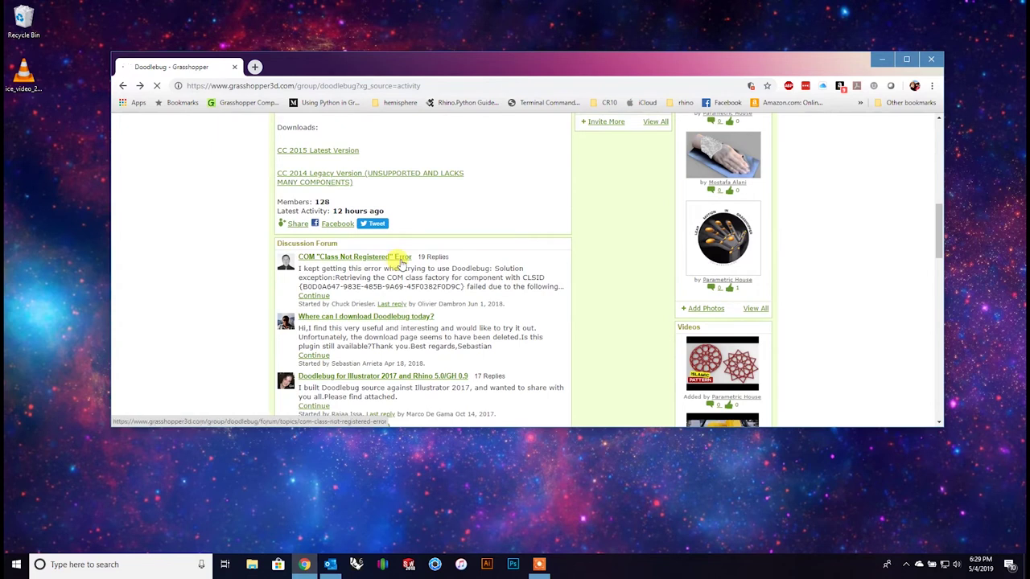
{"action": "left_click", "coordinate": [399, 259]}
{"action": "scroll", "coordinate": [417, 272], "scroll_direction": "down", "scroll_amount": 5}
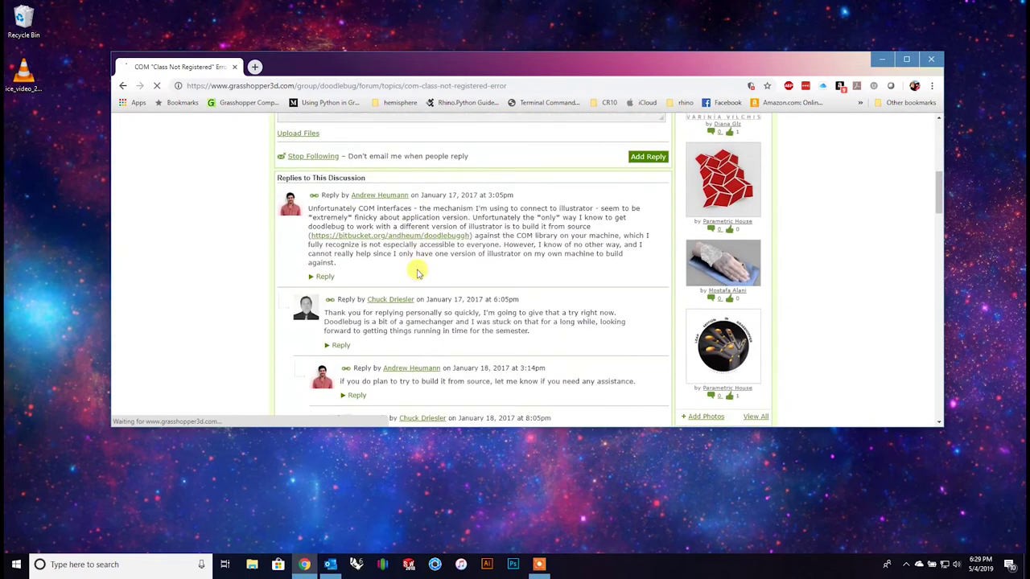
{"action": "left_click", "coordinate": [422, 250]}
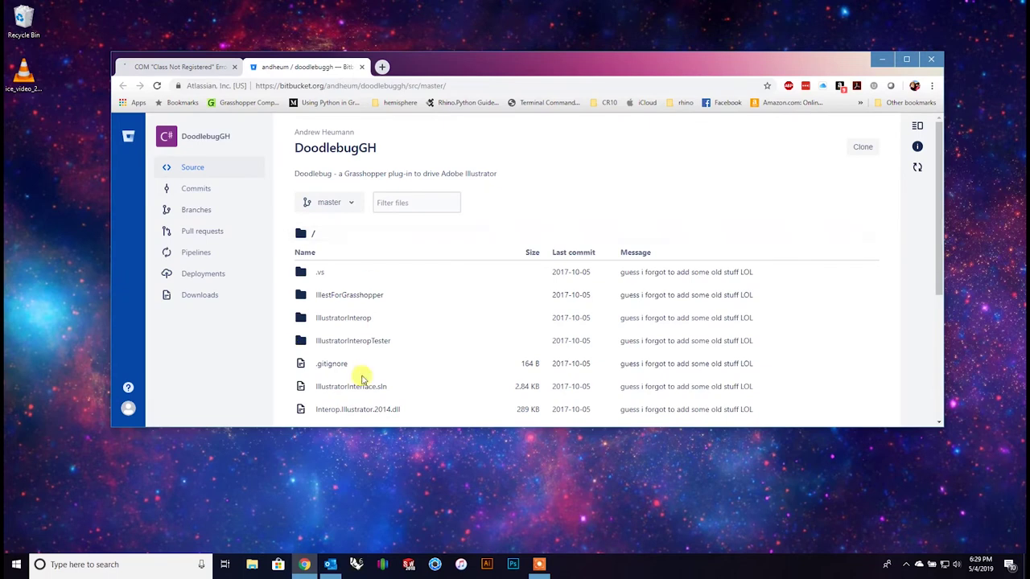
{"action": "left_click", "coordinate": [860, 149]}
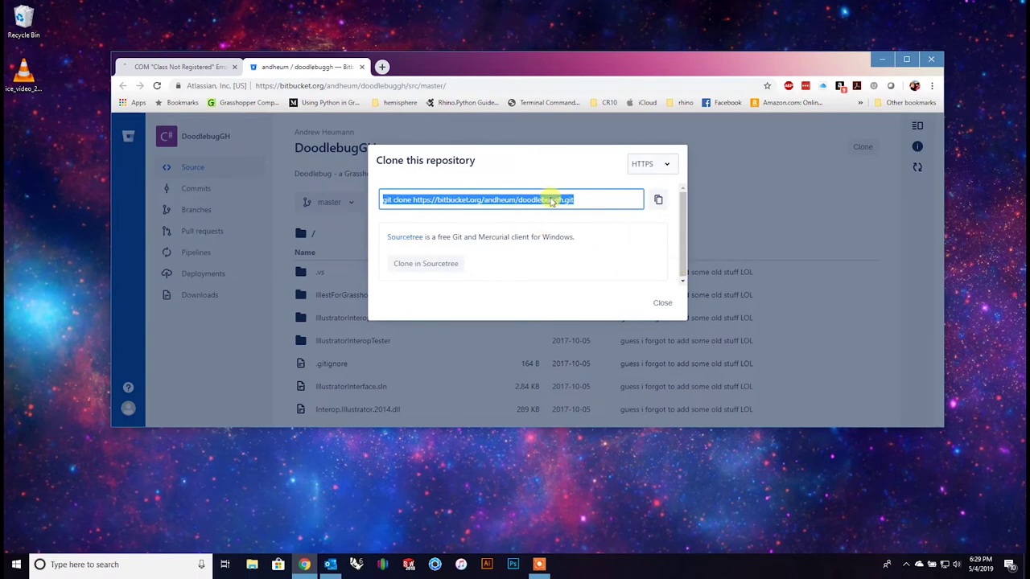
{"action": "left_click", "coordinate": [597, 201]}
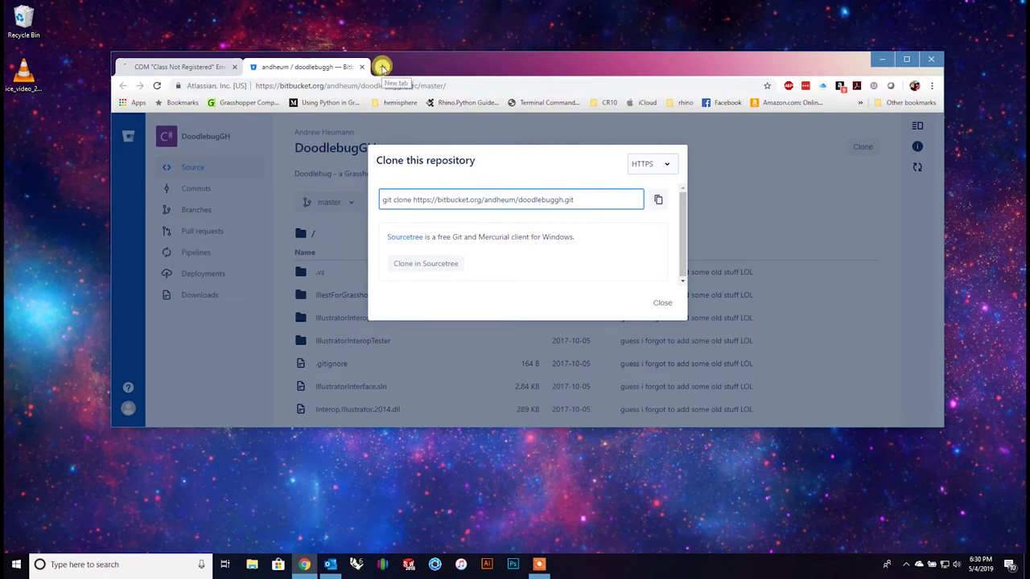
Search the web for "visual studio" in a new tab and open the official Visual Studio site.
{"action": "left_click", "coordinate": [382, 67]}
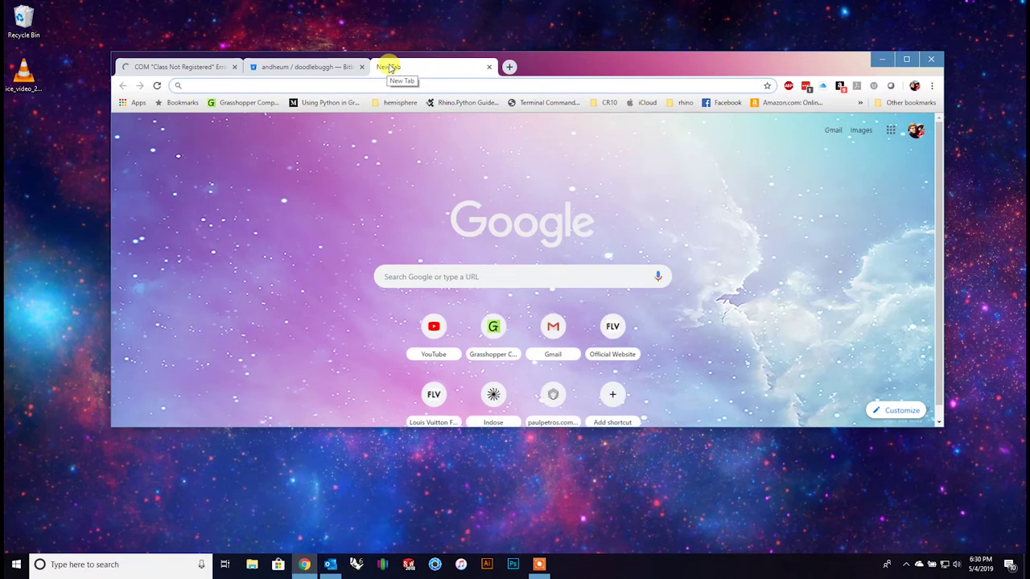
{"action": "type", "text": "visual studio"}
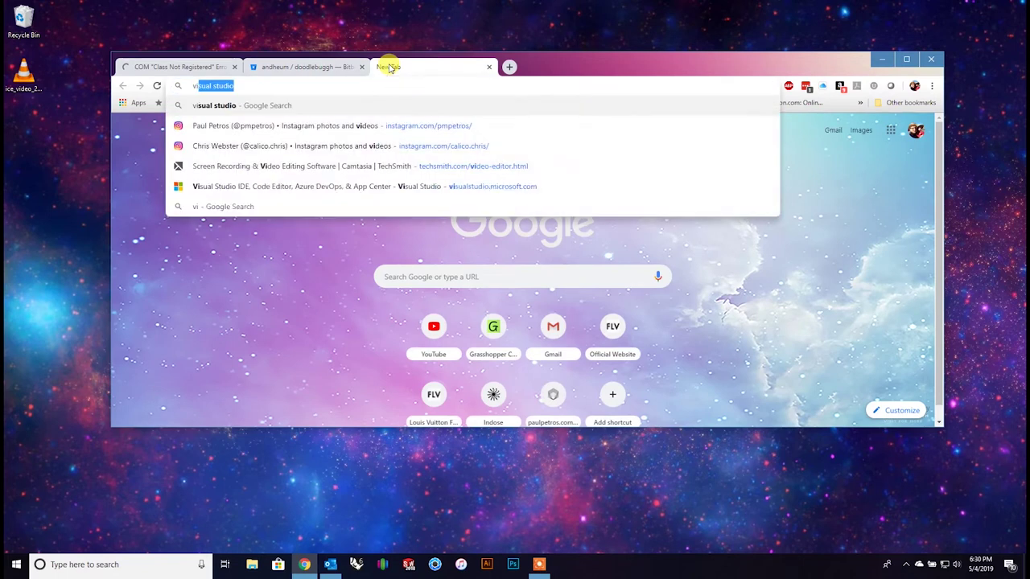
{"action": "key", "text": "Return"}
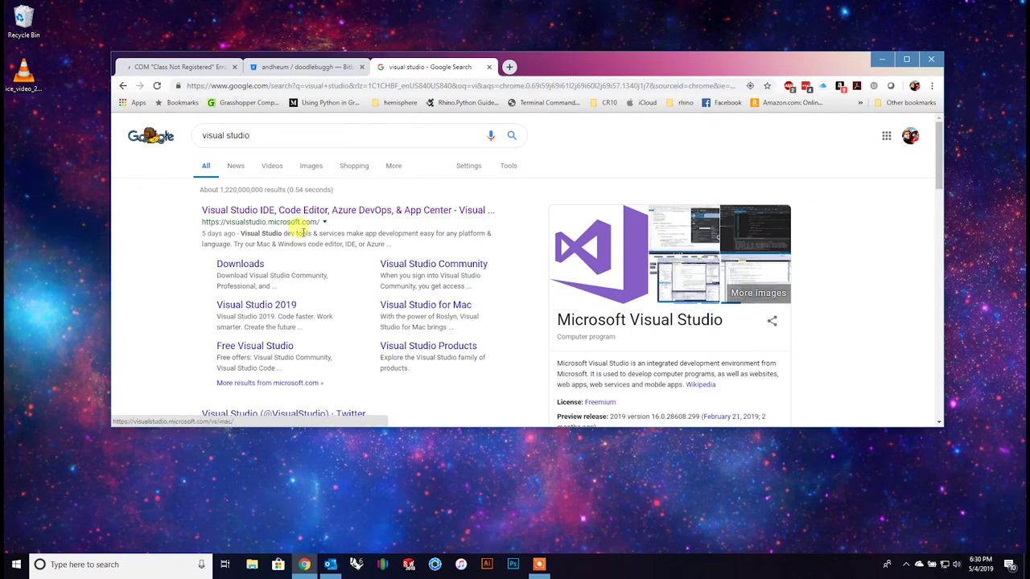
{"action": "left_click", "coordinate": [314, 211]}
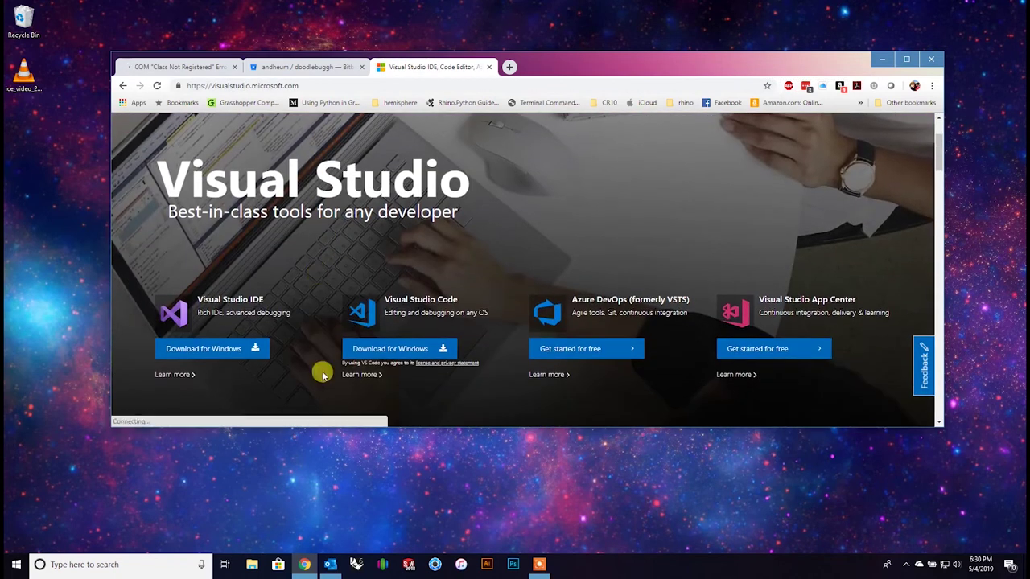
Download the Community edition of Visual Studio IDE for Windows, run the downloaded installer and continue its setup.
{"action": "left_click", "coordinate": [238, 348]}
{"action": "left_click", "coordinate": [230, 368]}
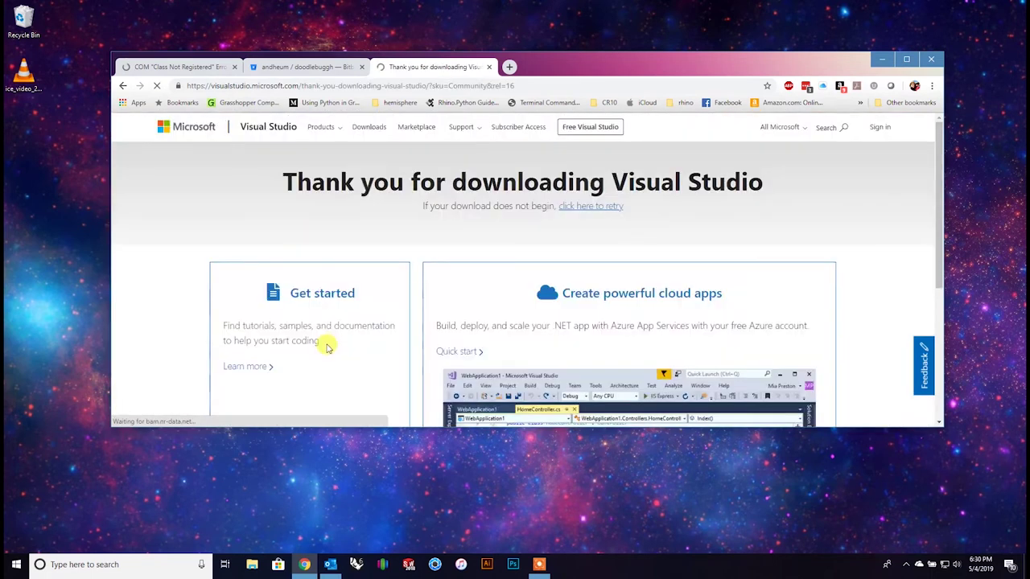
{"action": "scroll", "coordinate": [718, 274], "scroll_direction": "down", "scroll_amount": 1}
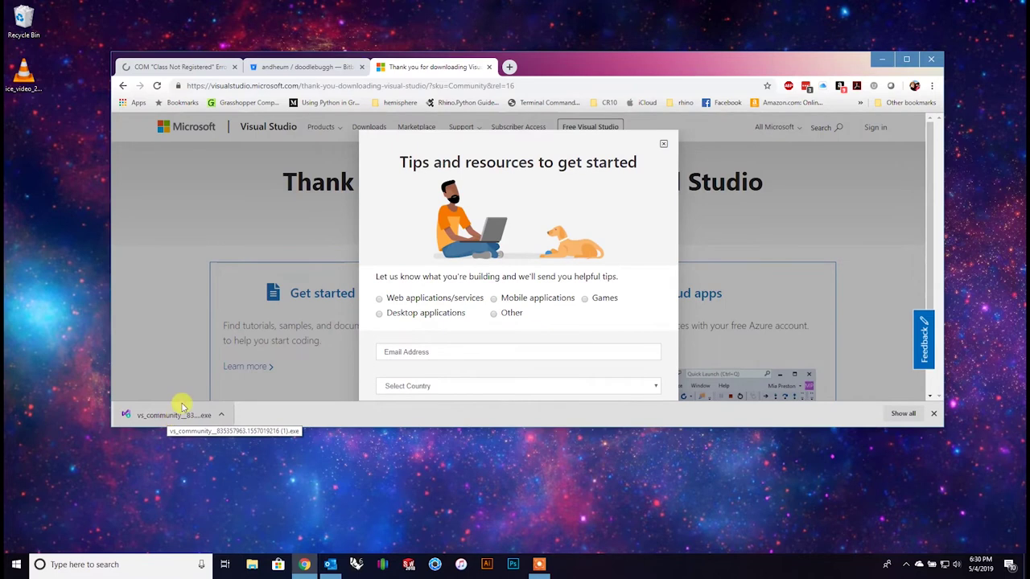
{"action": "left_click", "coordinate": [174, 415]}
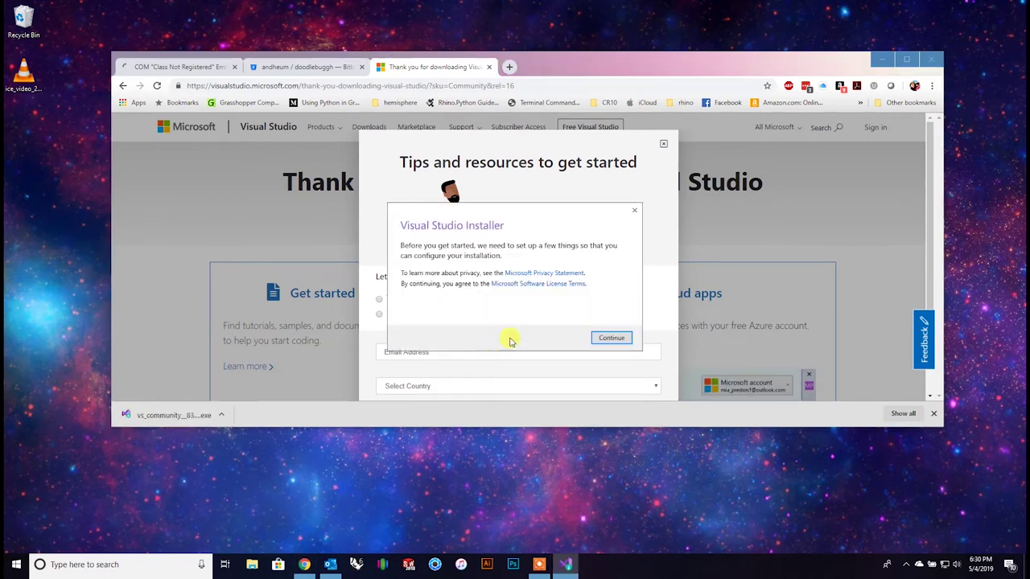
{"action": "left_click", "coordinate": [610, 338]}
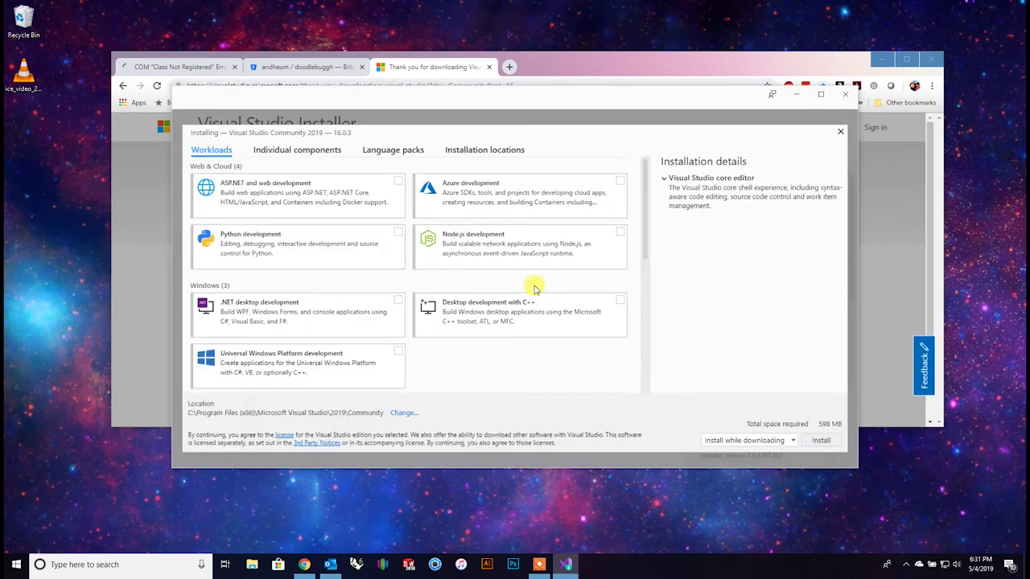
Include the Python development workload in the Visual Studio Community 2019 installation and look over the other available workloads.
{"action": "left_click", "coordinate": [291, 252]}
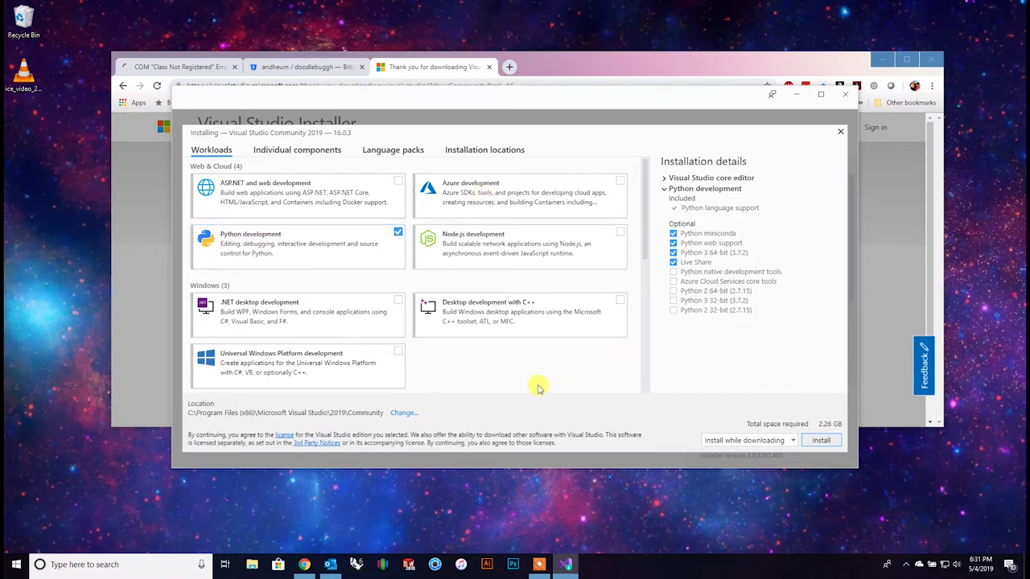
{"action": "scroll", "coordinate": [515, 388], "scroll_direction": "down", "scroll_amount": 1}
{"action": "scroll", "coordinate": [513, 387], "scroll_direction": "up", "scroll_amount": 1}
{"action": "scroll", "coordinate": [510, 386], "scroll_direction": "down", "scroll_amount": 5}
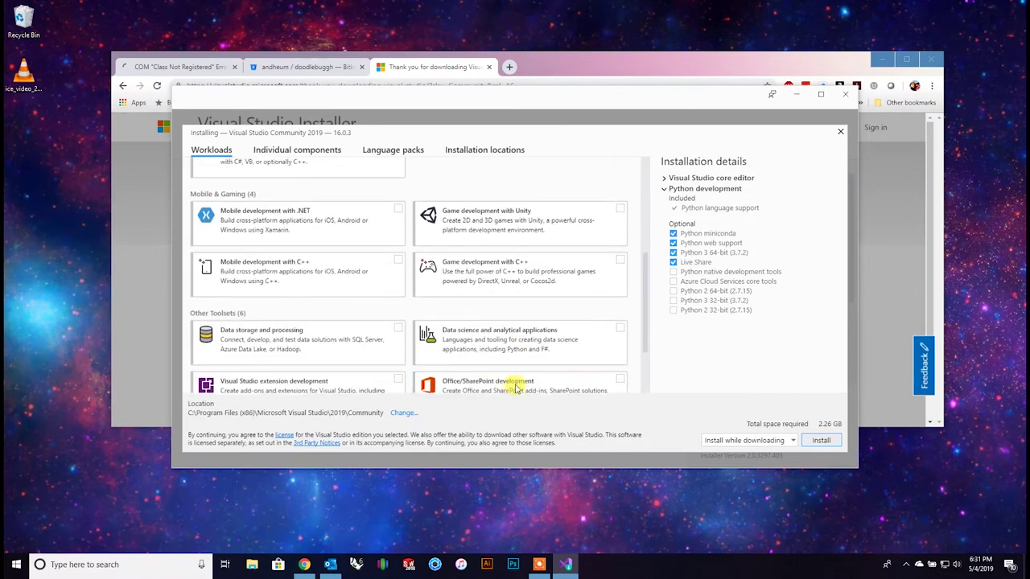
{"action": "scroll", "coordinate": [491, 331], "scroll_direction": "up", "scroll_amount": 4}
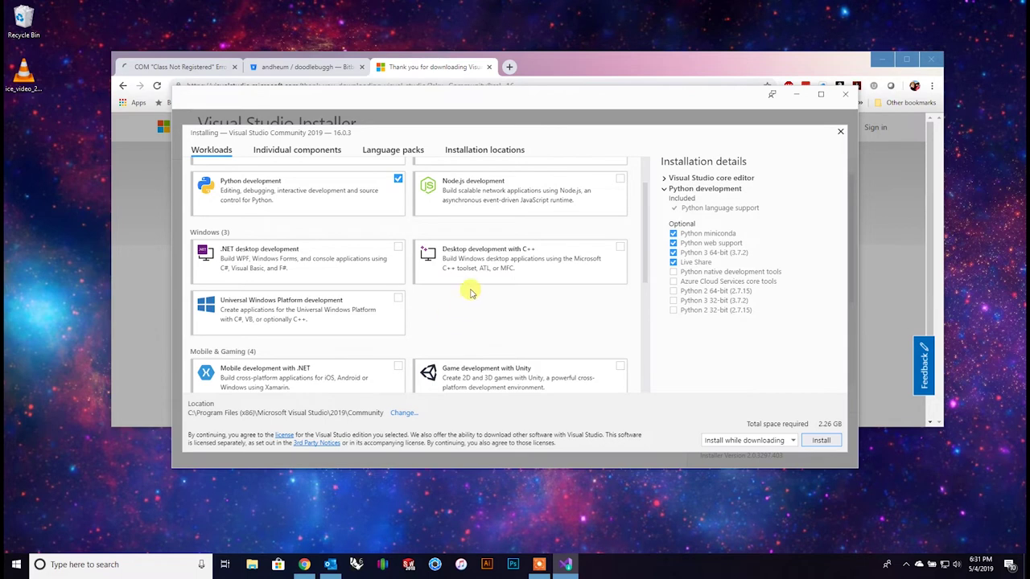
{"action": "scroll", "coordinate": [470, 294], "scroll_direction": "up", "scroll_amount": 1}
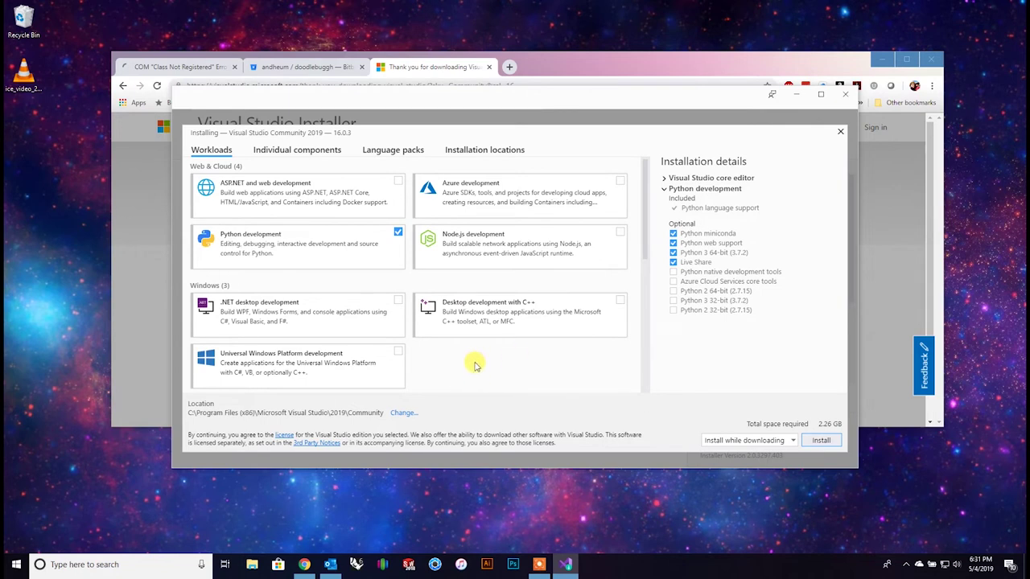
Add the .NET desktop development workload, review its optional components and required space, and start the installation.
{"action": "left_click", "coordinate": [362, 315]}
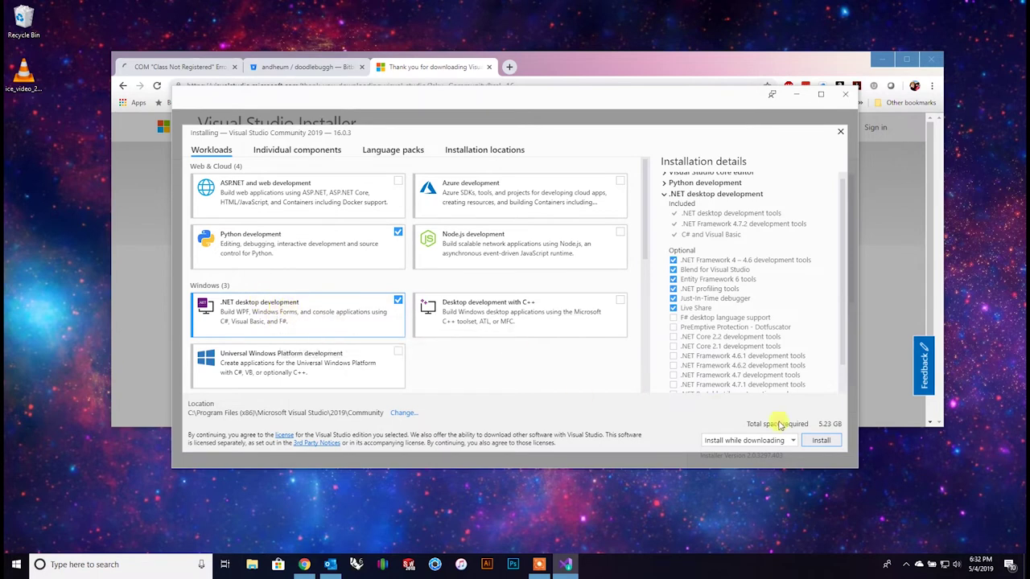
{"action": "left_click_drag", "start_coordinate": [816, 424], "coordinate": [843, 425]}
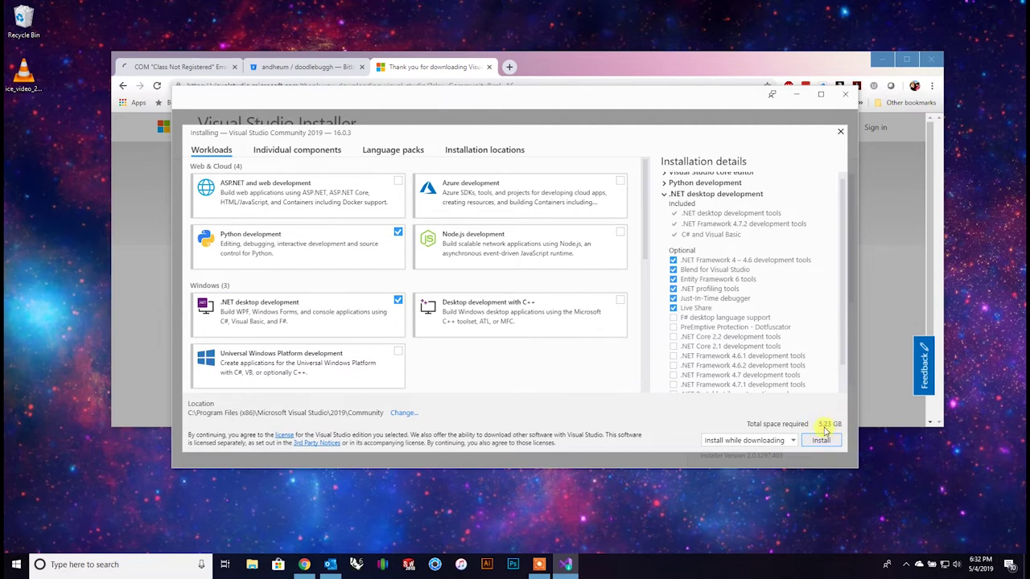
{"action": "left_click_drag", "start_coordinate": [846, 352], "coordinate": [843, 393]}
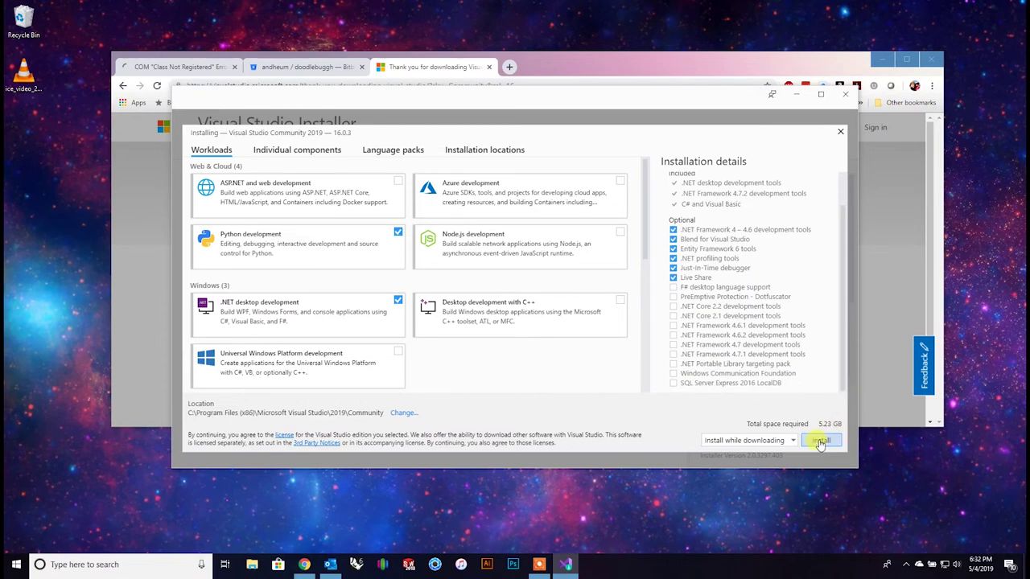
{"action": "left_click", "coordinate": [821, 442]}
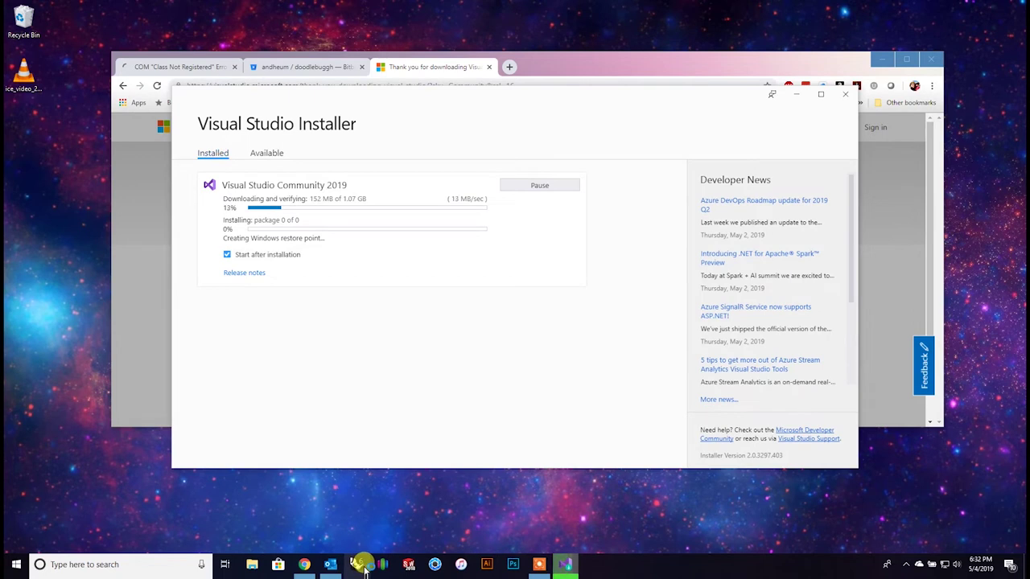
Launch Rhino, check the version information on its welcome screen and dismiss that screen.
{"action": "left_click", "coordinate": [365, 567]}
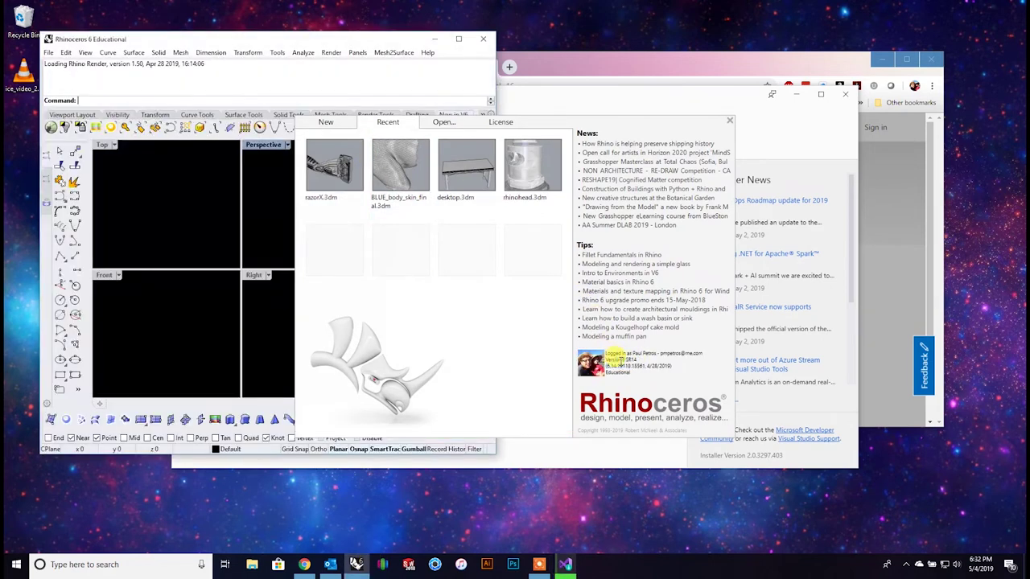
{"action": "left_click_drag", "start_coordinate": [611, 358], "coordinate": [635, 368]}
{"action": "left_click", "coordinate": [636, 358]}
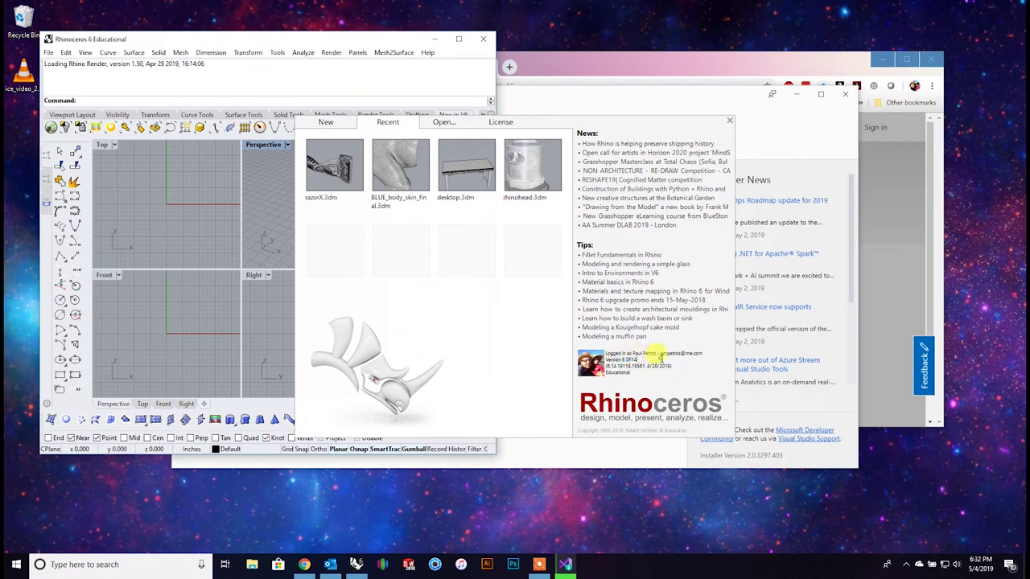
{"action": "left_click", "coordinate": [728, 122]}
Reposition and widen the Rhino window, and start Grasshopper.
{"action": "left_click_drag", "start_coordinate": [329, 39], "coordinate": [416, 54]}
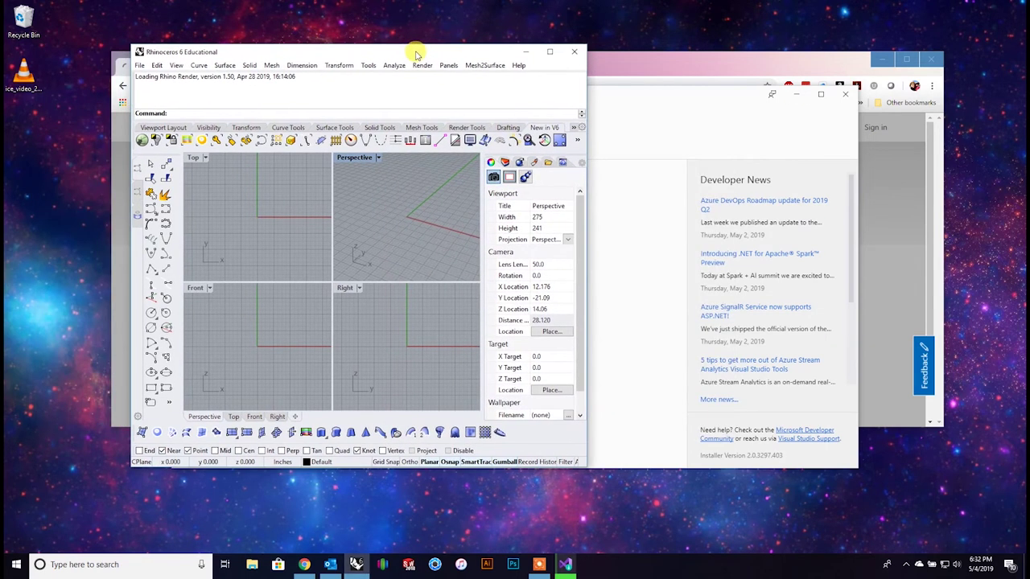
{"action": "left_click_drag", "start_coordinate": [586, 91], "coordinate": [674, 92]}
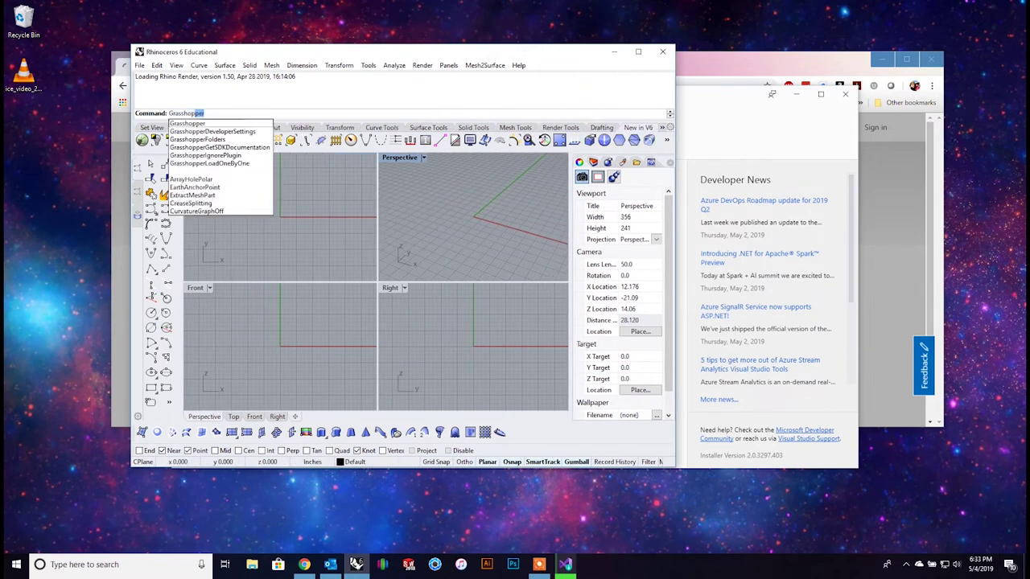
{"action": "key", "text": "Return"}
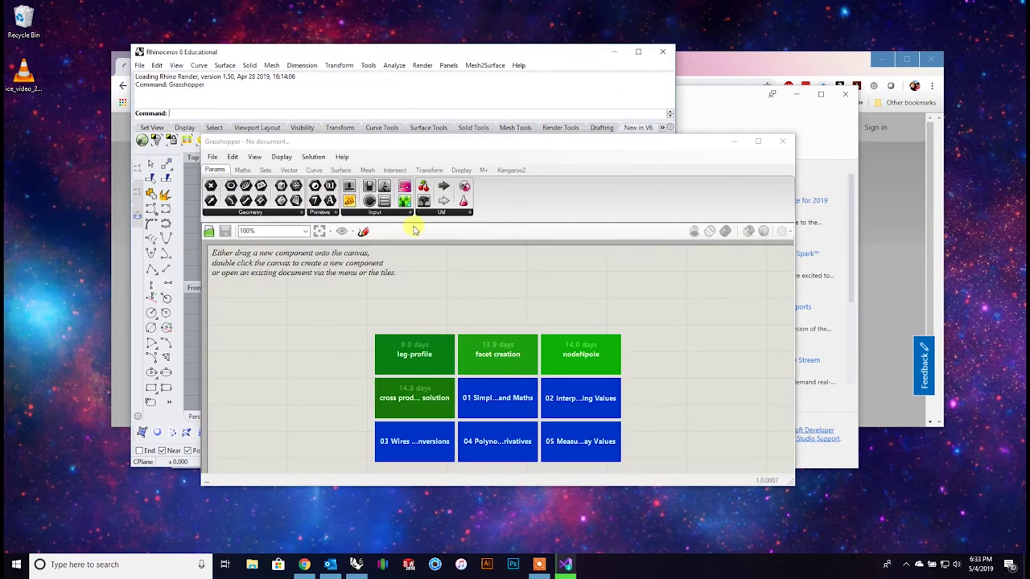
Look over the Kangaroo2 and M+ add-on components in Grasshopper, and check the Visual Studio installation progress.
{"action": "left_click", "coordinate": [524, 170]}
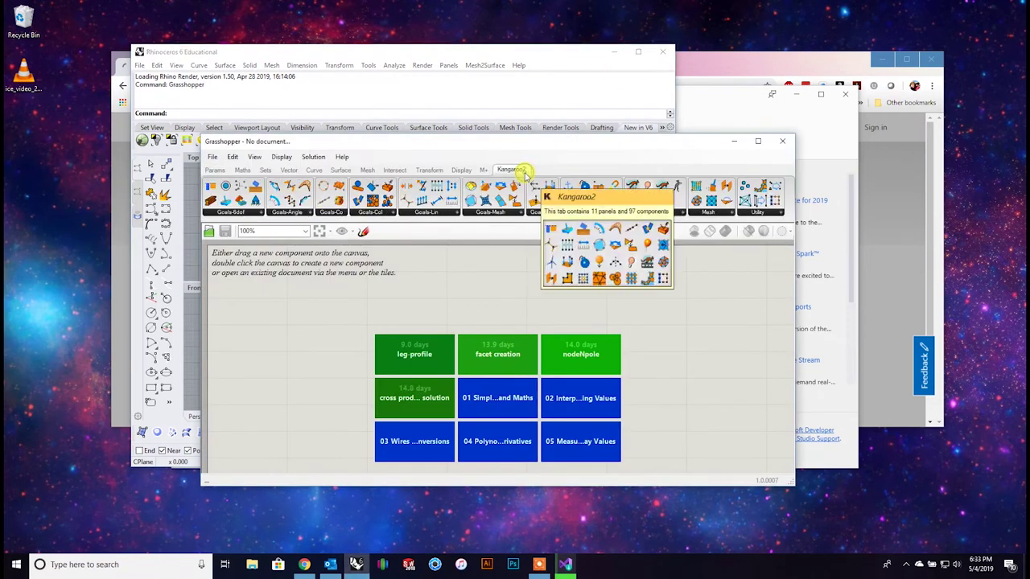
{"action": "left_click_drag", "start_coordinate": [563, 145], "coordinate": [603, 91]}
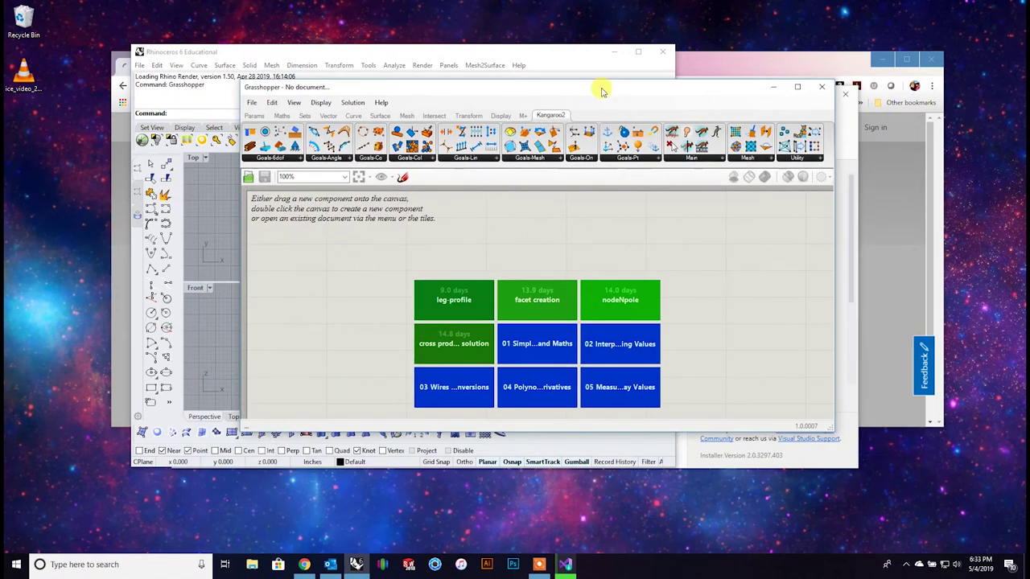
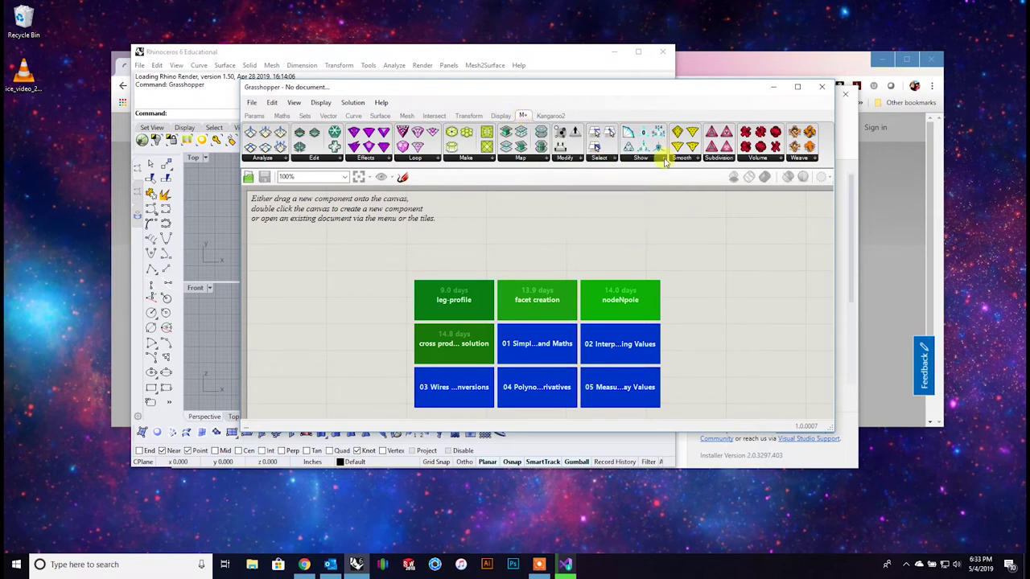
{"action": "left_click_drag", "start_coordinate": [686, 97], "coordinate": [467, 158]}
{"action": "left_click", "coordinate": [728, 98]}
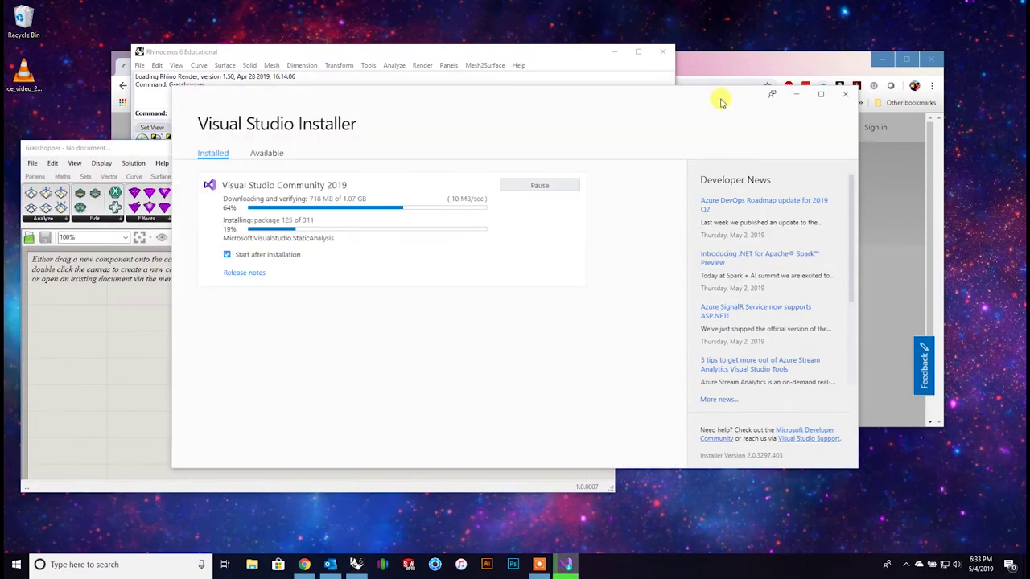
{"action": "left_click", "coordinate": [98, 323]}
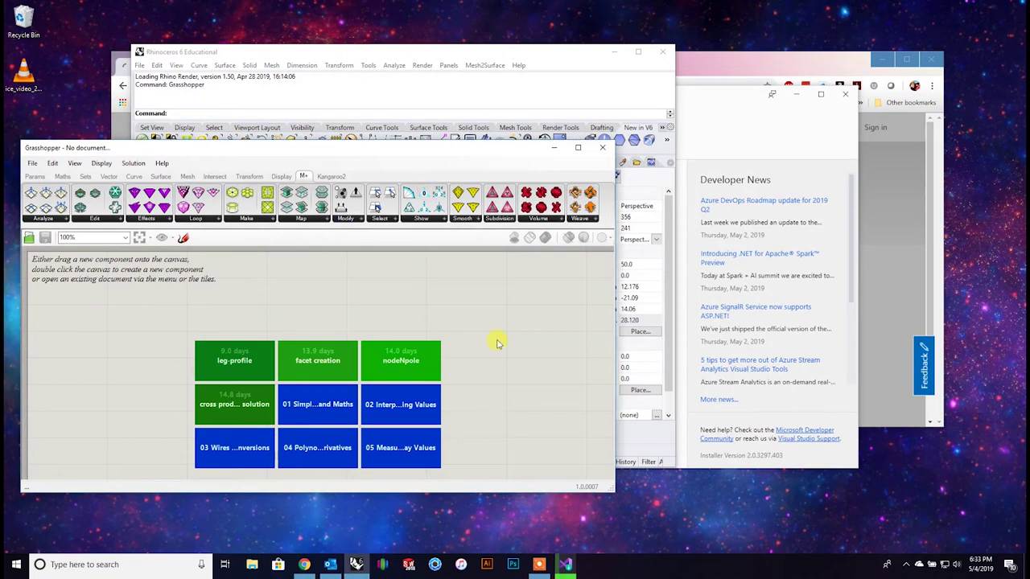
Launch Illustrator, close Rhino with Grasshopper, and move the Illustrator window toward the middle of the desktop.
{"action": "left_click", "coordinate": [483, 562]}
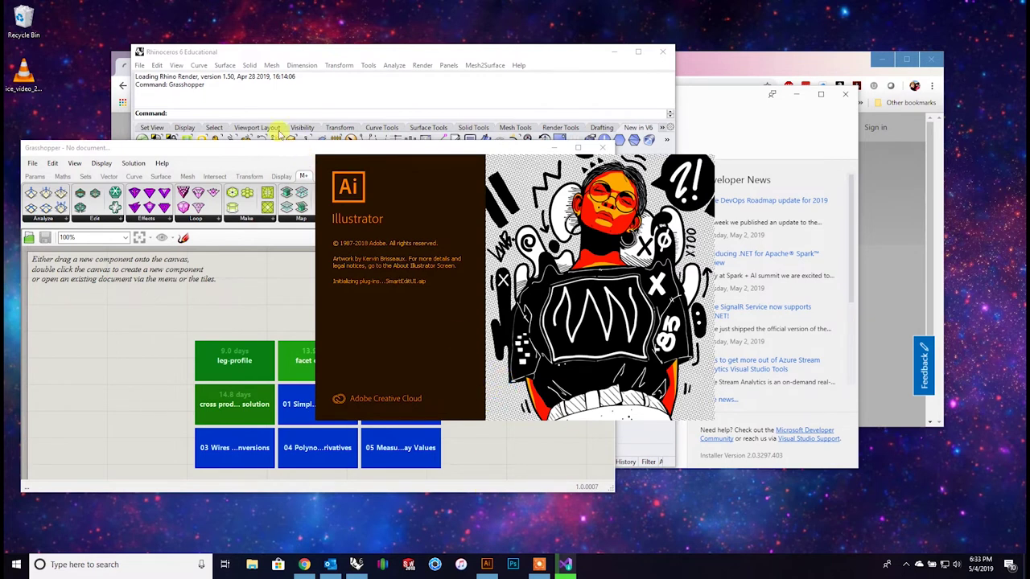
{"action": "left_click", "coordinate": [366, 53]}
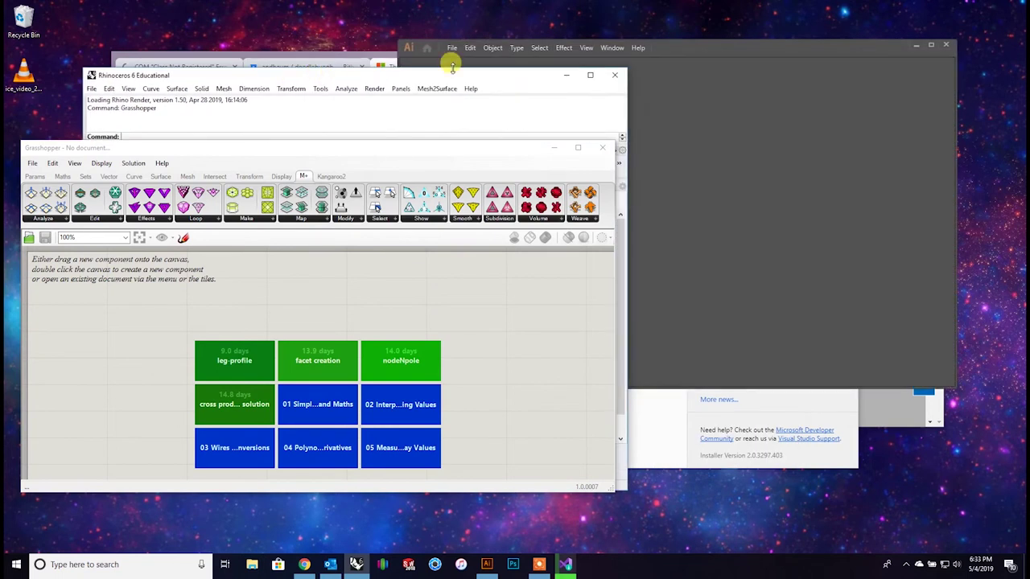
{"action": "left_click", "coordinate": [612, 76]}
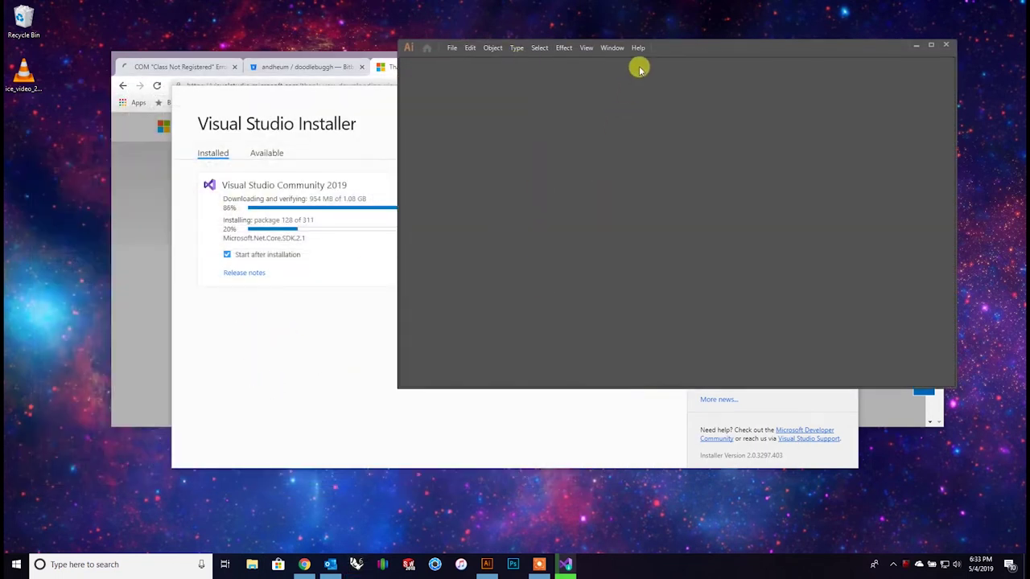
{"action": "left_click_drag", "start_coordinate": [710, 50], "coordinate": [532, 111]}
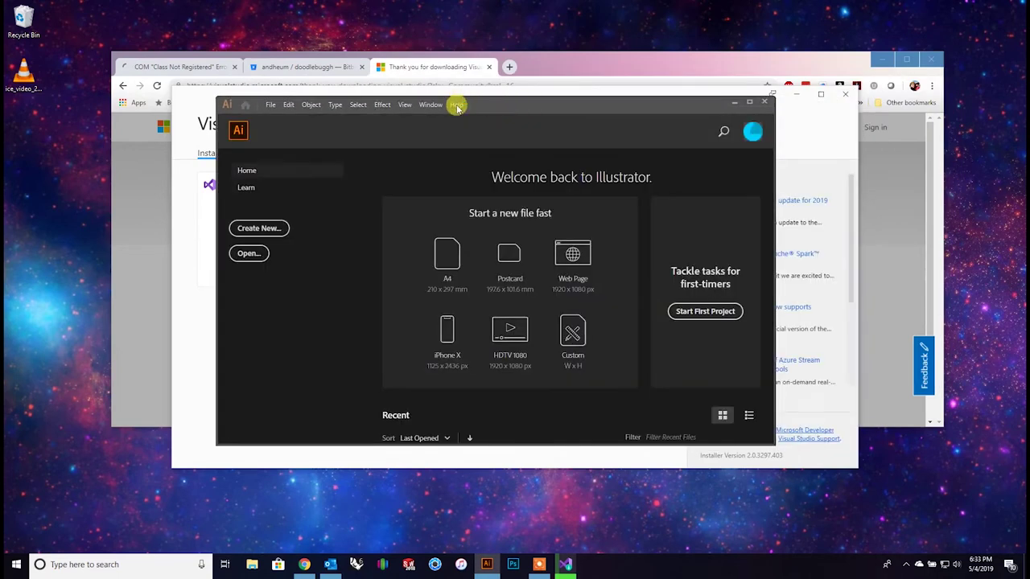
Check the Illustrator version in its About information, reopening it for a second look and dismissing it.
{"action": "left_click", "coordinate": [465, 106]}
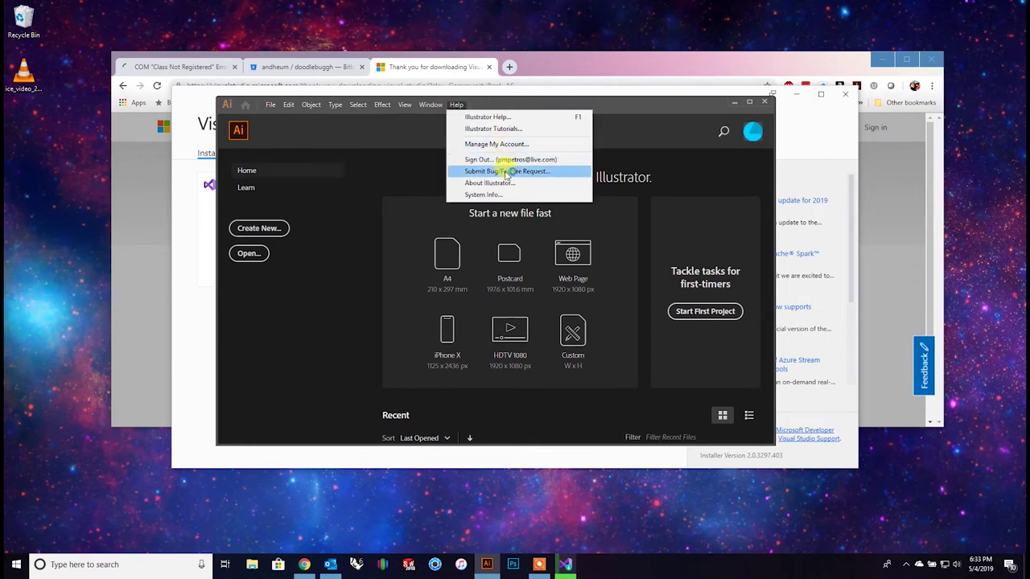
{"action": "left_click", "coordinate": [501, 184]}
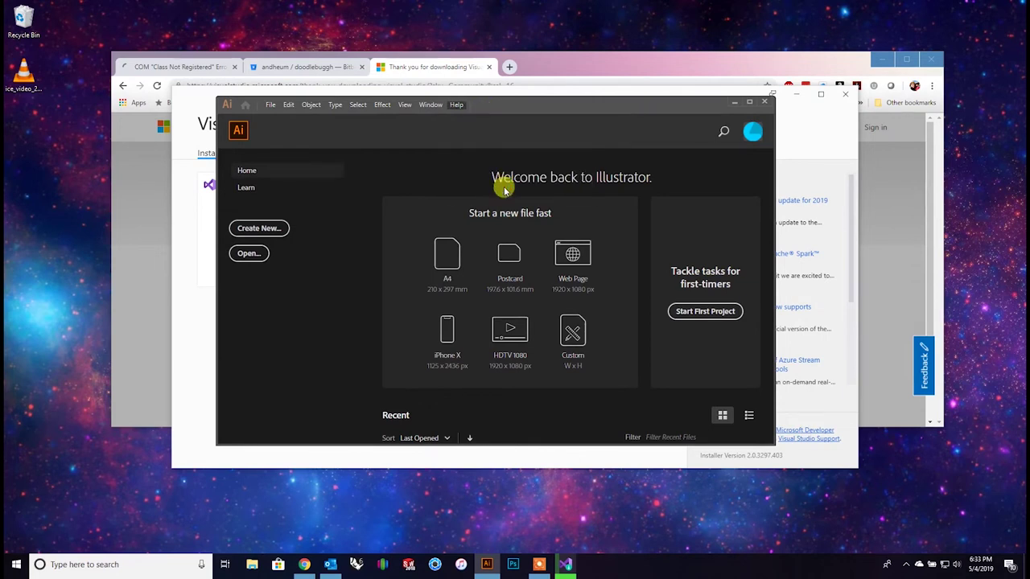
{"action": "left_click", "coordinate": [459, 105]}
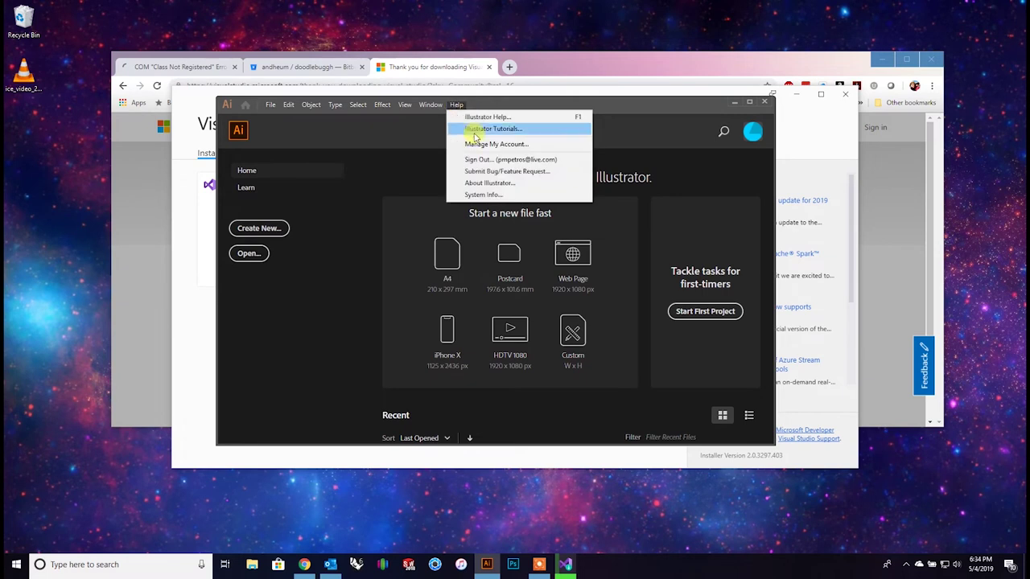
{"action": "left_click", "coordinate": [493, 183]}
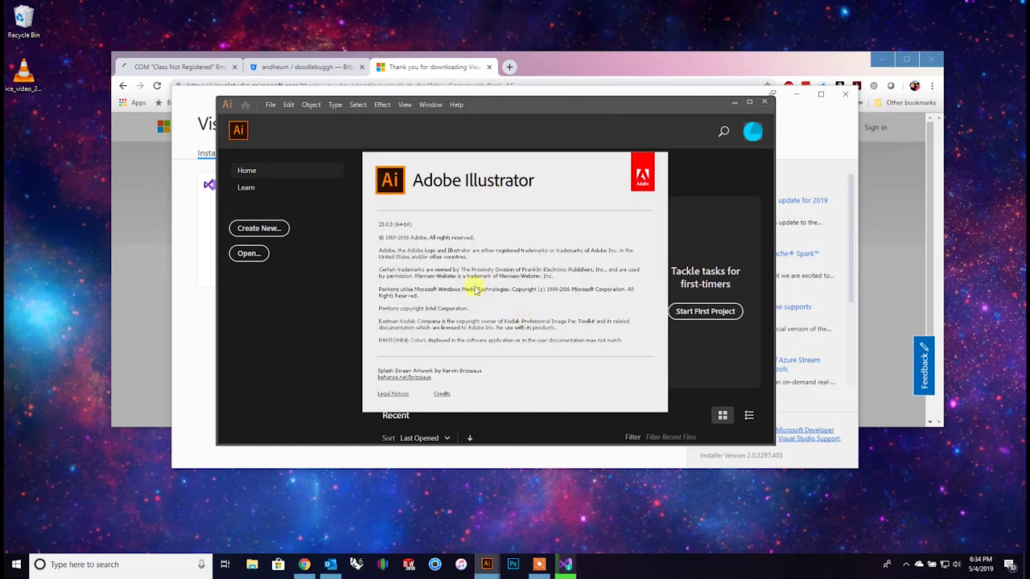
{"action": "left_click", "coordinate": [411, 226]}
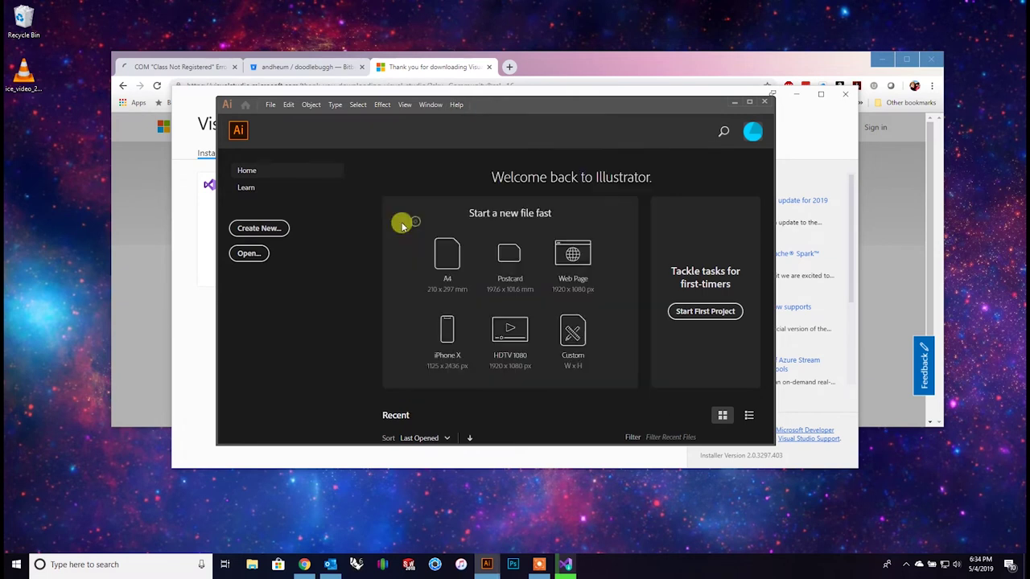
{"action": "left_click", "coordinate": [458, 106]}
{"action": "left_click", "coordinate": [487, 184]}
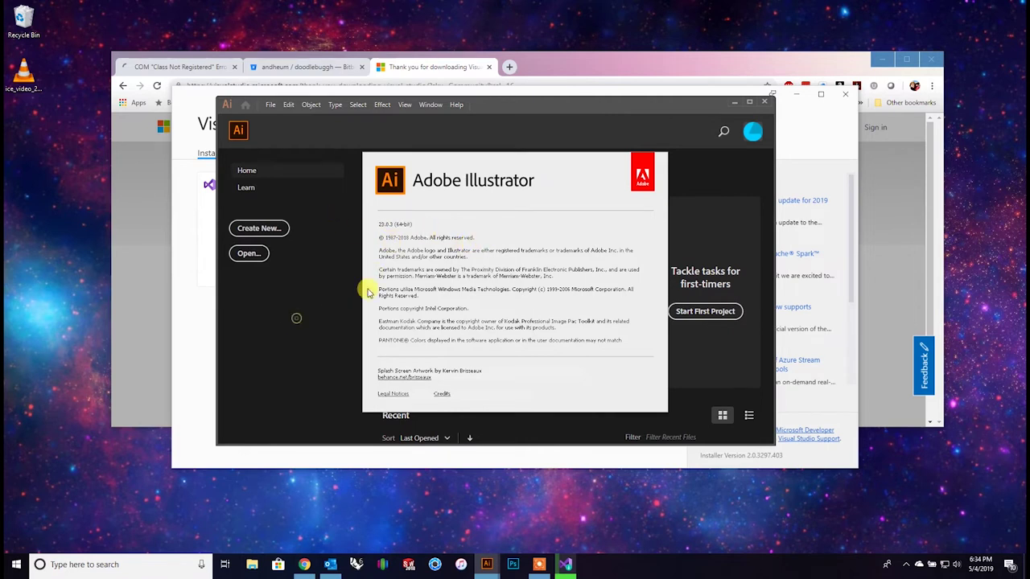
{"action": "left_click", "coordinate": [515, 282]}
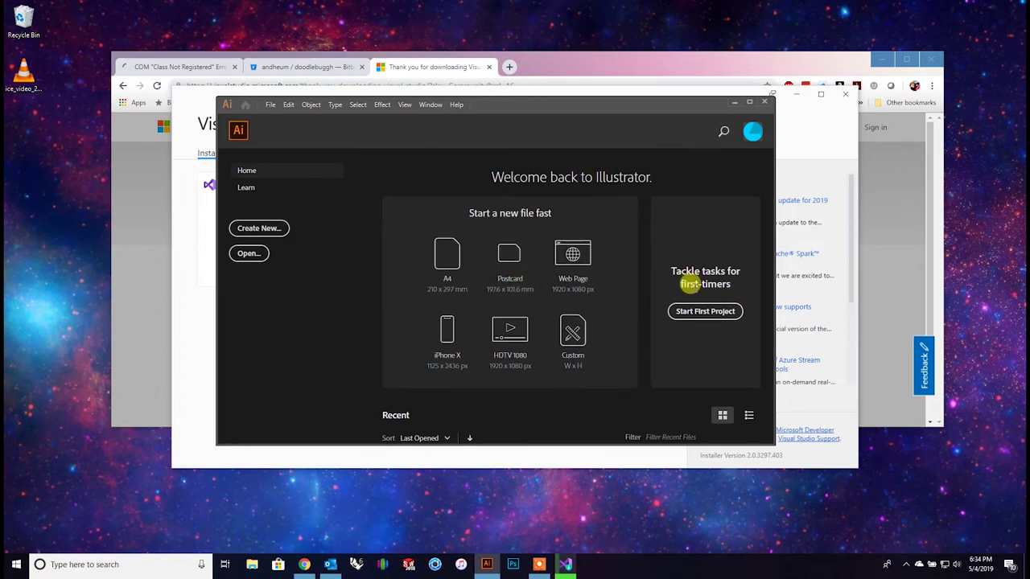
Search Windows for adobe and launch Adobe Creative Cloud.
{"action": "left_click", "coordinate": [50, 565]}
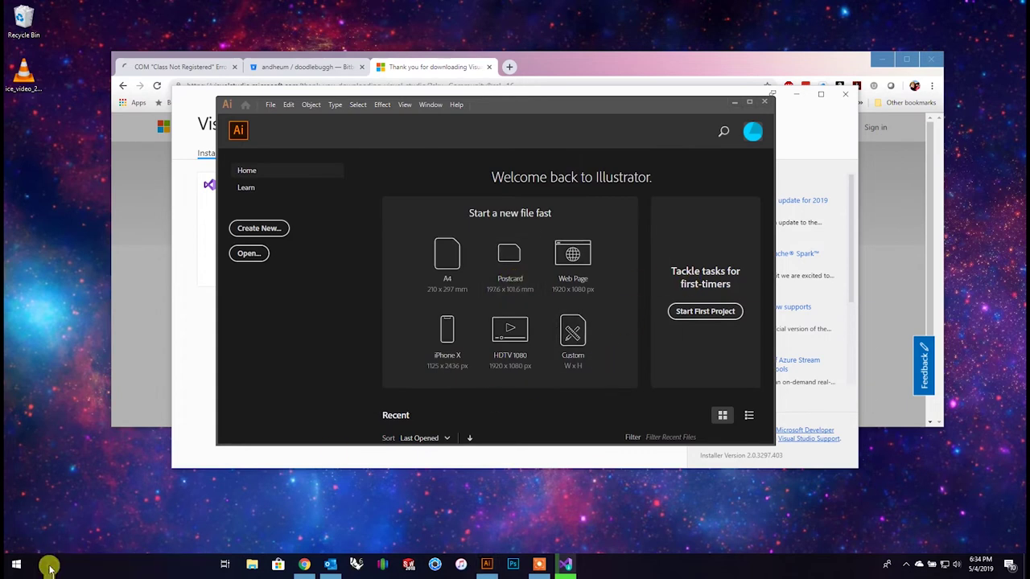
{"action": "type", "text": "adobe"}
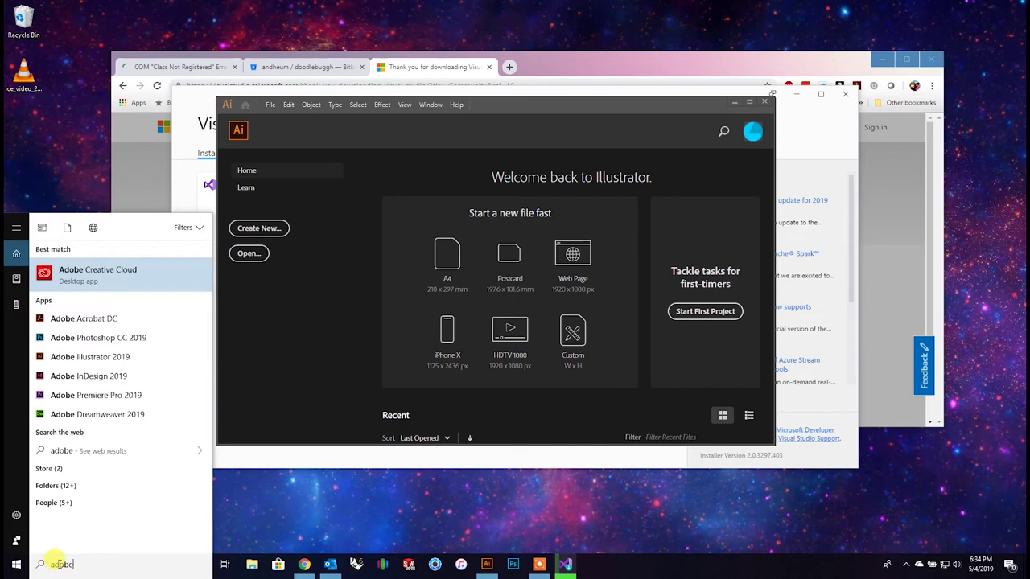
{"action": "key", "text": "Escape"}
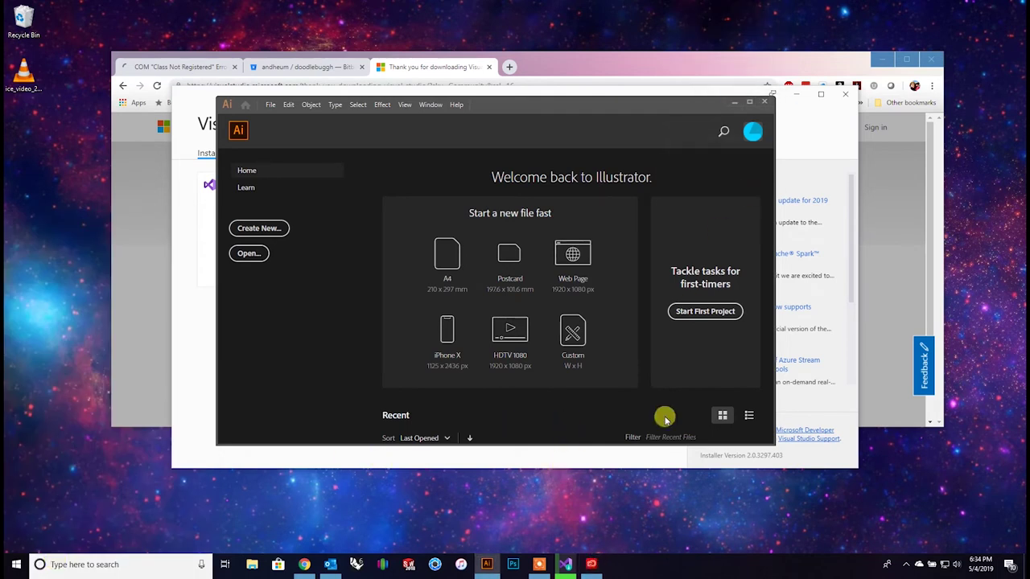
{"action": "right_click", "coordinate": [592, 566]}
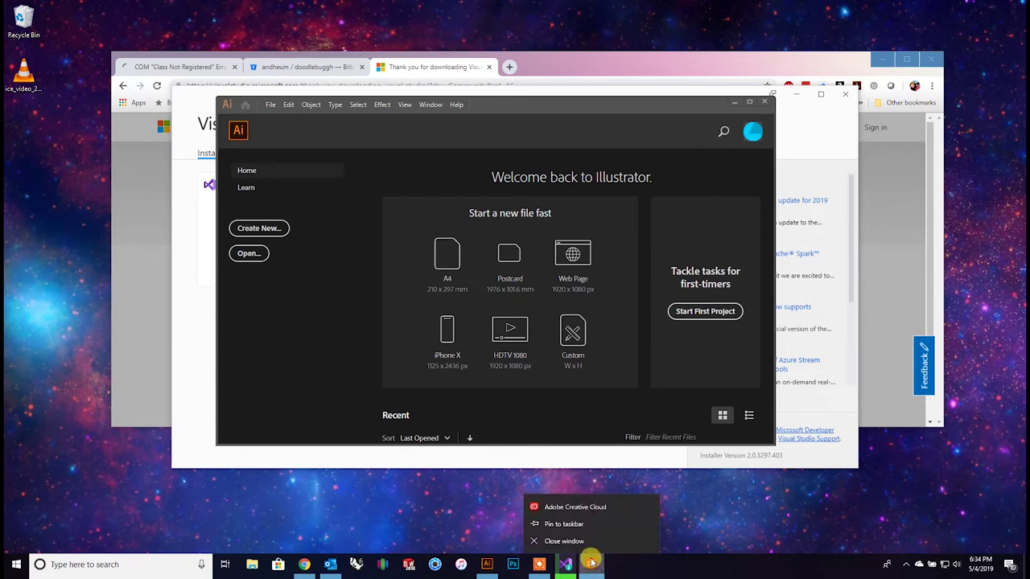
{"action": "left_click", "coordinate": [592, 563]}
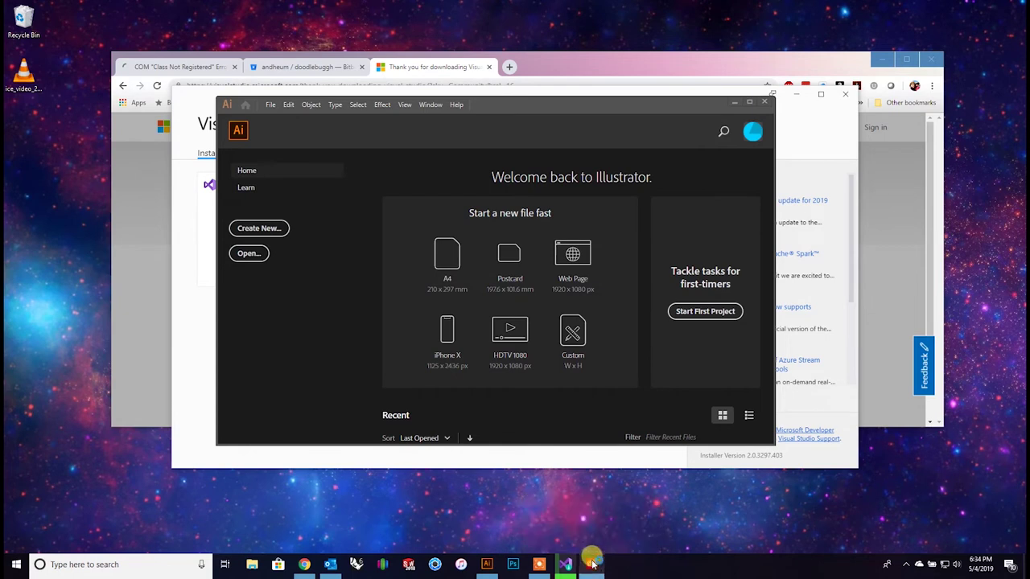
Move the Illustrator window out of the way and check the package progress of the Visual Studio Community 2019 installation.
{"action": "left_click_drag", "start_coordinate": [638, 106], "coordinate": [869, 193]}
{"action": "left_click", "coordinate": [390, 192]}
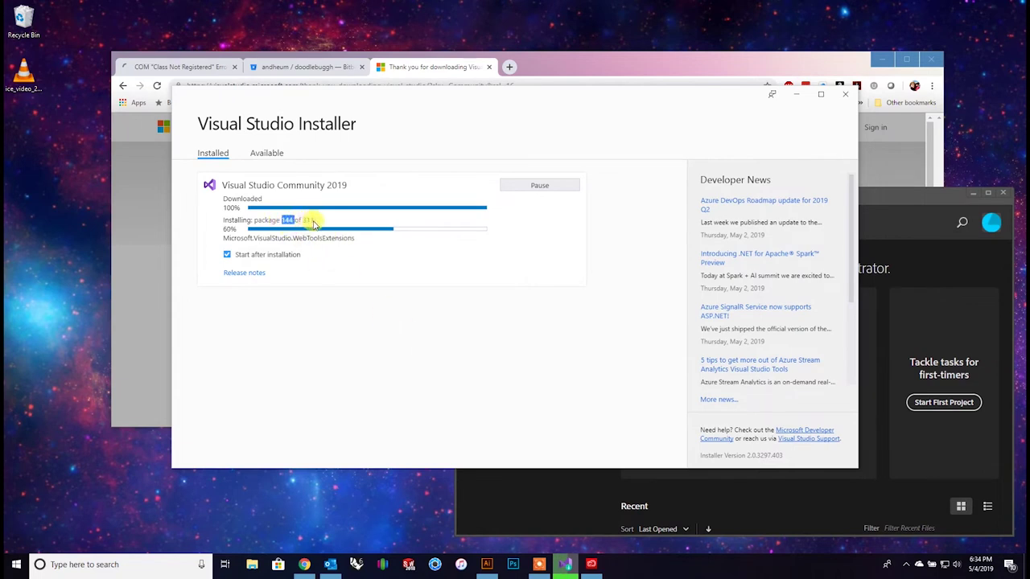
{"action": "left_click_drag", "start_coordinate": [303, 222], "coordinate": [322, 222]}
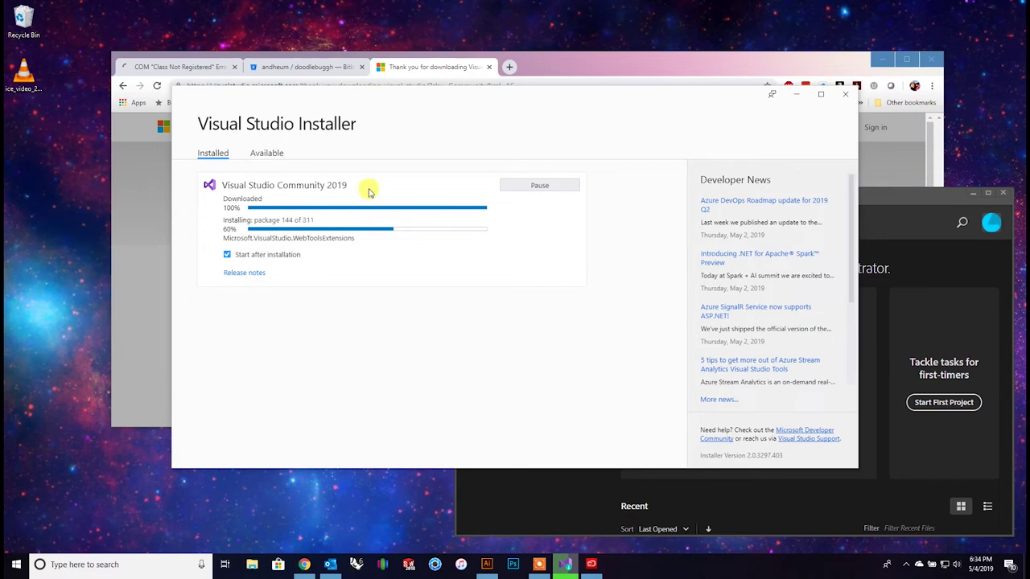
Dismiss the tips sign-up pop-up on the Visual Studio download page, and review the HTTPS clone address of the DoodlebugGH repository.
{"action": "left_click", "coordinate": [722, 55]}
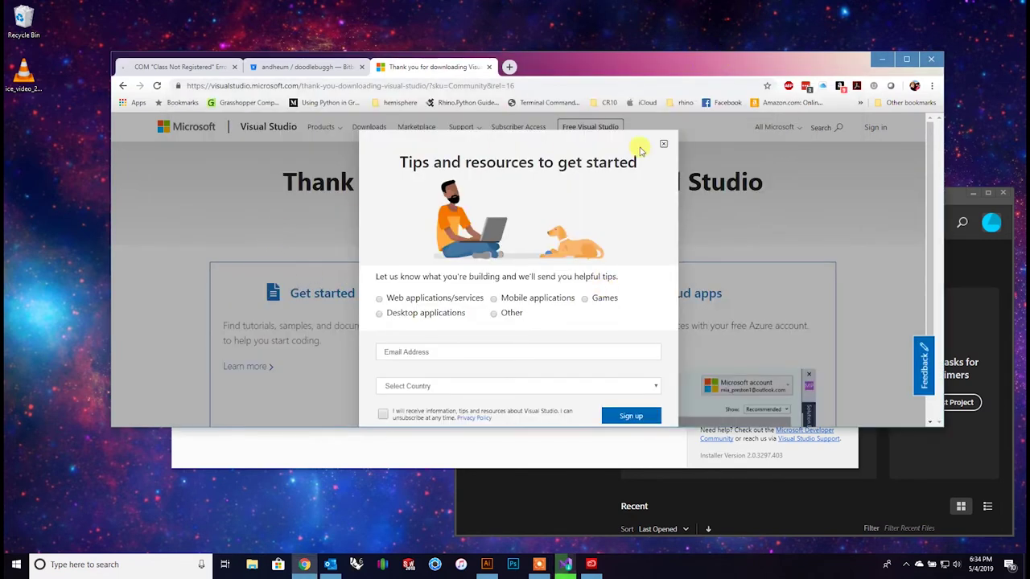
{"action": "left_click", "coordinate": [663, 143]}
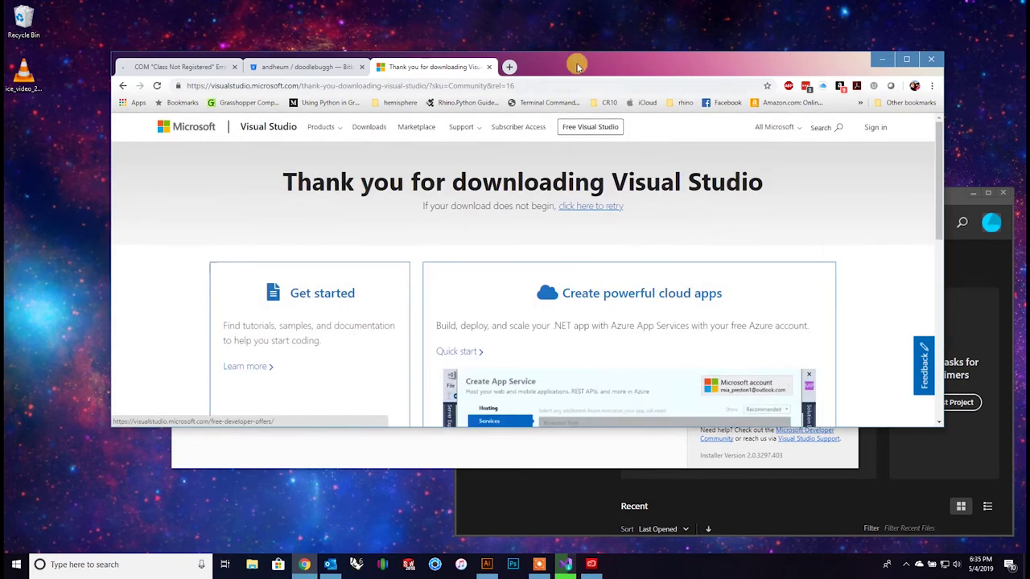
{"action": "left_click", "coordinate": [320, 66]}
{"action": "mouse_move", "coordinate": [594, 190]}
{"action": "left_mouse_down"}
{"action": "mouse_move", "coordinate": [579, 200]}
{"action": "mouse_move", "coordinate": [372, 200]}
{"action": "left_mouse_up"}
{"action": "left_click", "coordinate": [374, 200]}
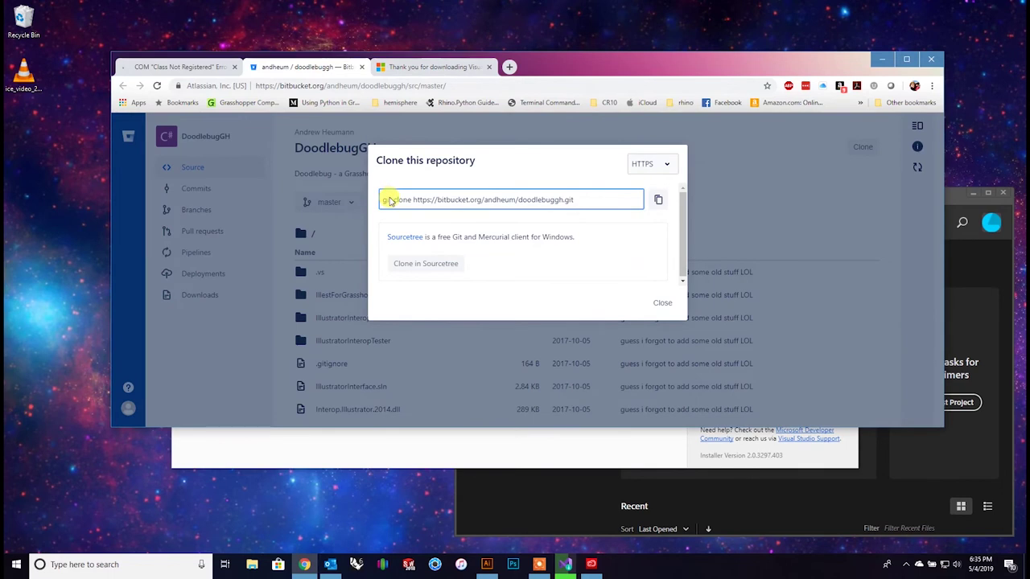
{"action": "left_click_drag", "start_coordinate": [435, 203], "coordinate": [578, 206]}
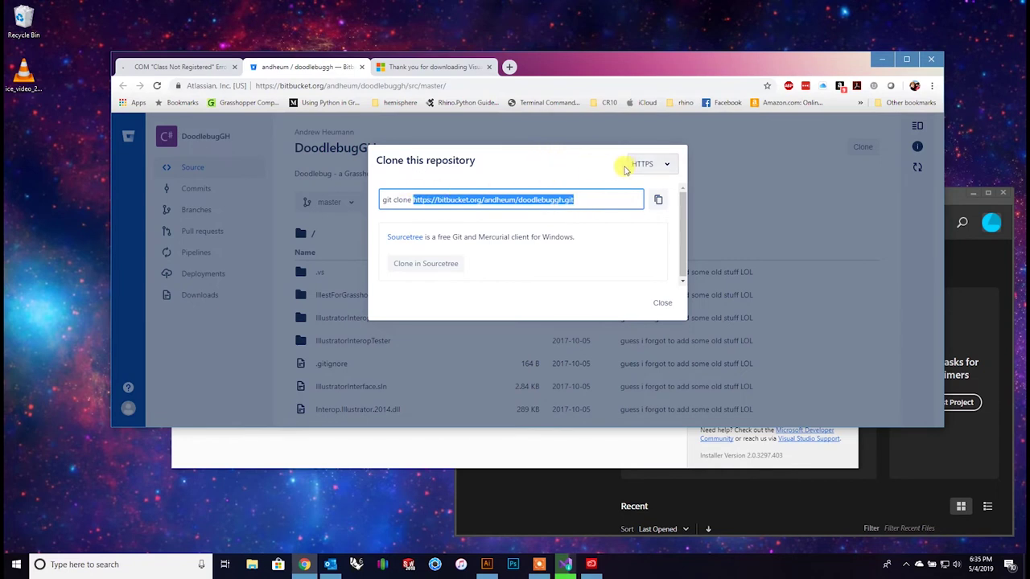
{"action": "left_click", "coordinate": [738, 156]}
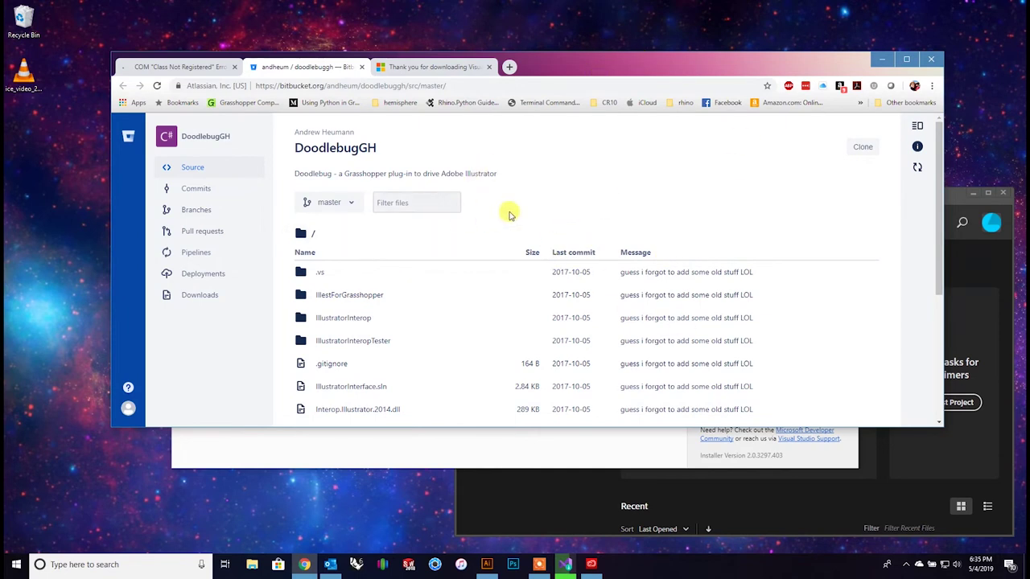
Examine the DoodlebugGH repository's file list and the setup instructions in its README.
{"action": "scroll", "coordinate": [563, 294], "scroll_direction": "down", "scroll_amount": 2}
{"action": "scroll", "coordinate": [567, 325], "scroll_direction": "up", "scroll_amount": 1}
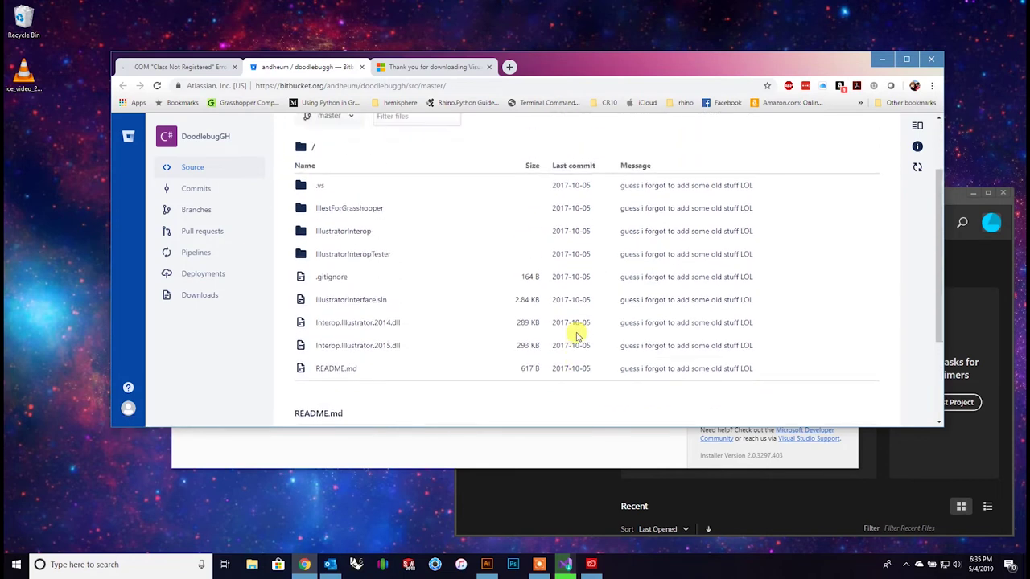
{"action": "scroll", "coordinate": [576, 336], "scroll_direction": "down", "scroll_amount": 2}
{"action": "scroll", "coordinate": [575, 337], "scroll_direction": "up", "scroll_amount": 1}
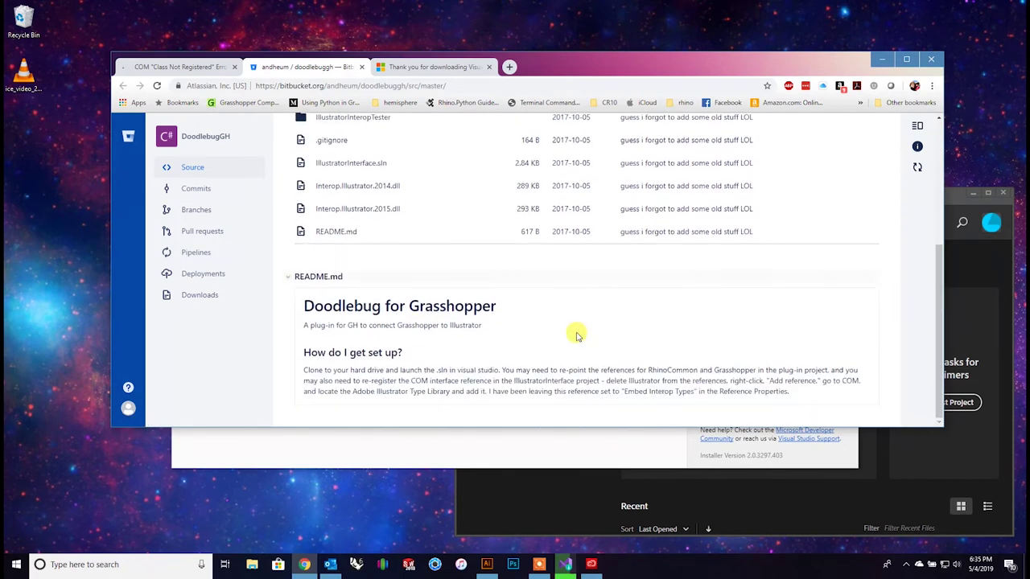
{"action": "scroll", "coordinate": [576, 336], "scroll_direction": "up", "scroll_amount": 3}
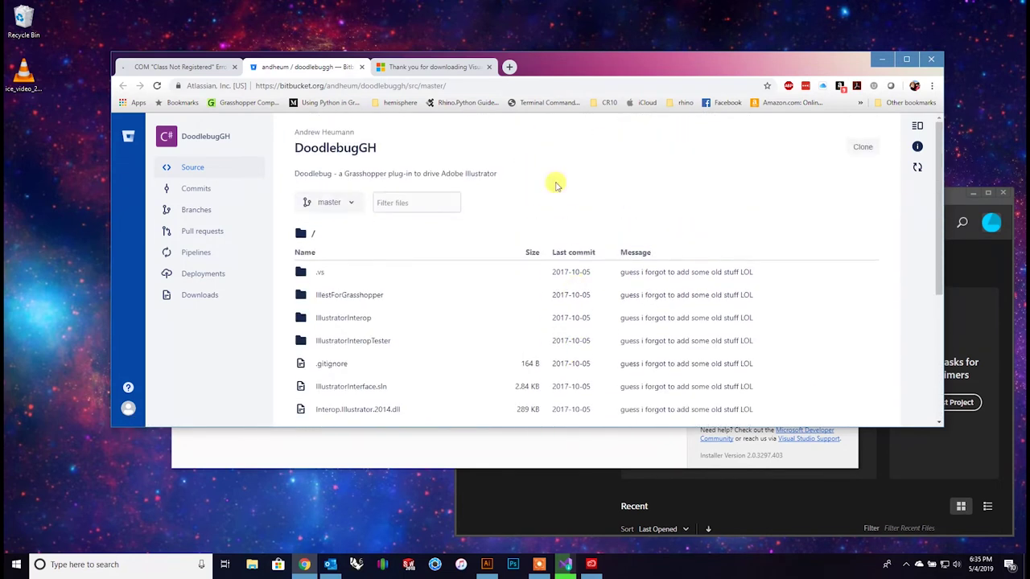
Move the browser window lower to check the Visual Studio installation progress.
{"action": "left_click_drag", "start_coordinate": [545, 70], "coordinate": [513, 355]}
{"action": "left_click", "coordinate": [443, 297]}
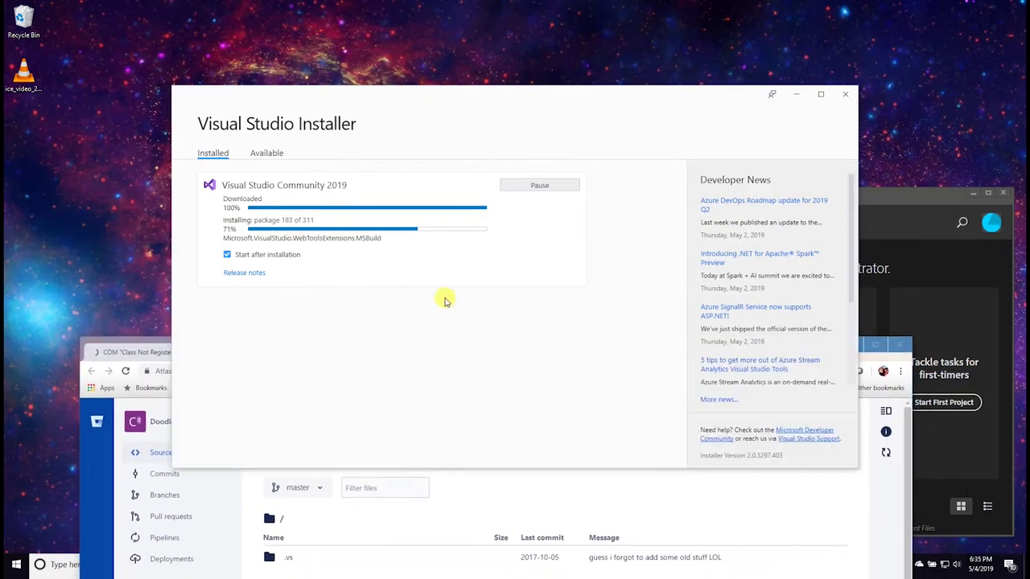
{"action": "left_click", "coordinate": [667, 367]}
{"action": "left_click_drag", "start_coordinate": [667, 367], "coordinate": [673, 272]}
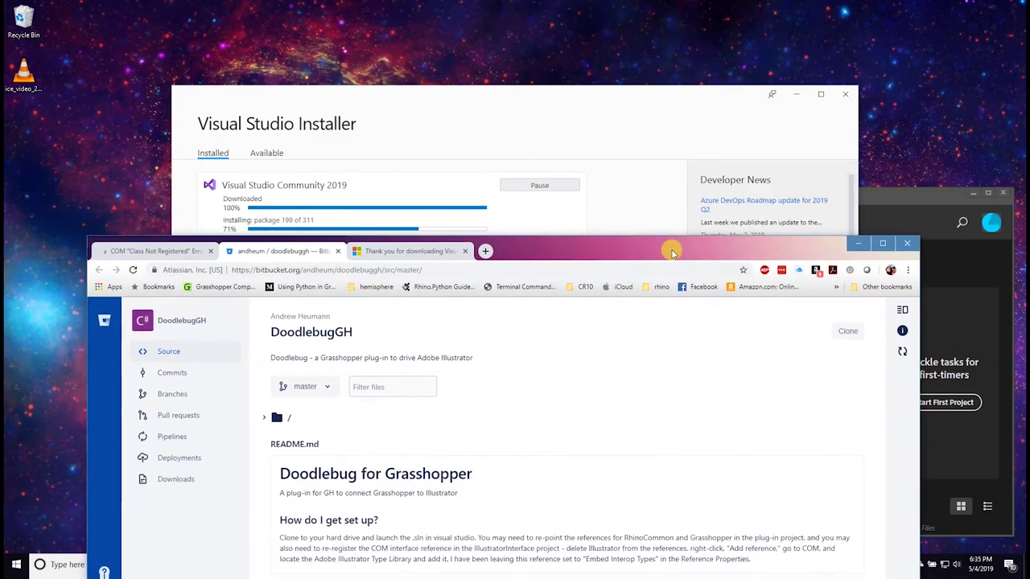
Rearrange the Visual Studio Installer, Illustrator and browser windows so that they overlap in a cascade on the desktop.
{"action": "left_click", "coordinate": [531, 98]}
{"action": "double_click", "coordinate": [531, 98]}
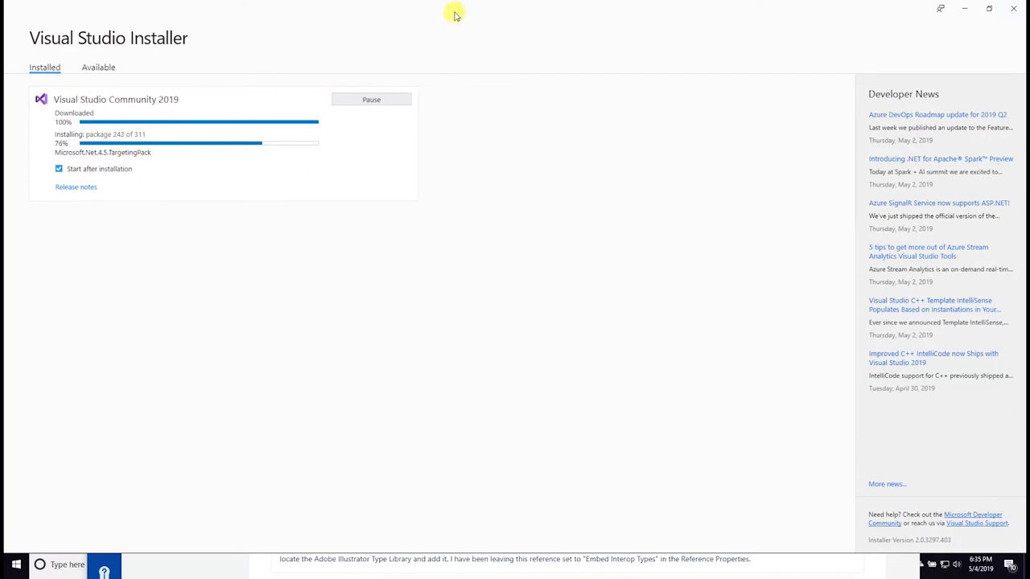
{"action": "left_click_drag", "start_coordinate": [452, 11], "coordinate": [406, 68]}
{"action": "left_click_drag", "start_coordinate": [788, 188], "coordinate": [745, 36]}
{"action": "left_click", "coordinate": [333, 294]}
{"action": "left_click", "coordinate": [802, 432]}
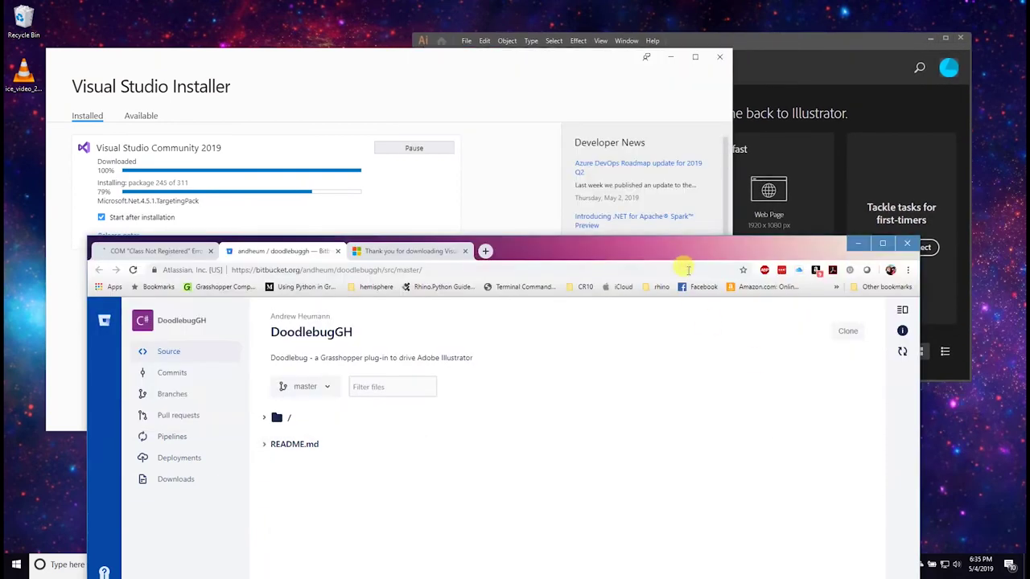
{"action": "left_click_drag", "start_coordinate": [680, 245], "coordinate": [685, 137]}
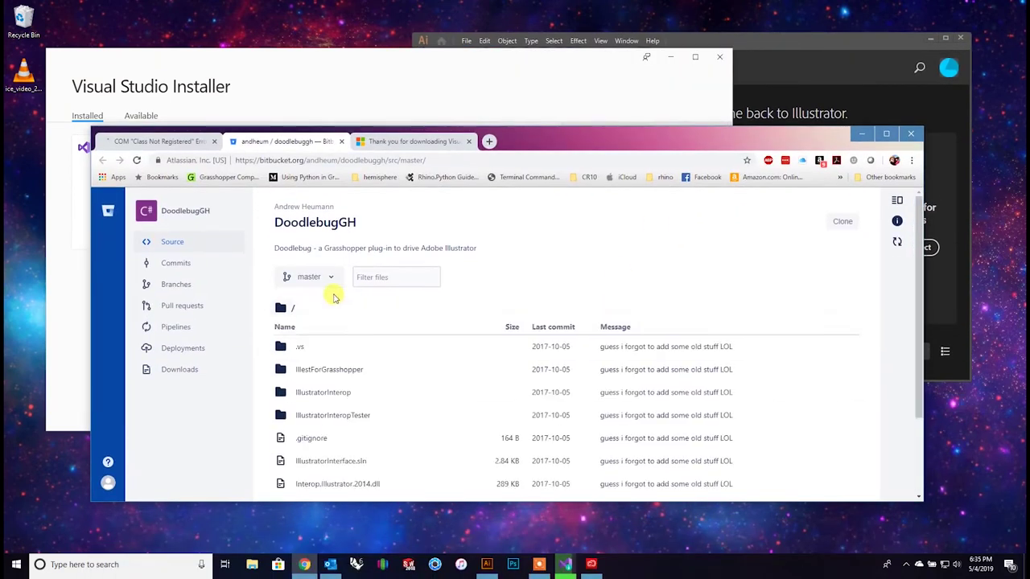
Show the DoodlebugGH clone command again, and load the bookmarked Grasshopper component reference in place of the Visual Studio download page.
{"action": "left_click", "coordinate": [842, 221]}
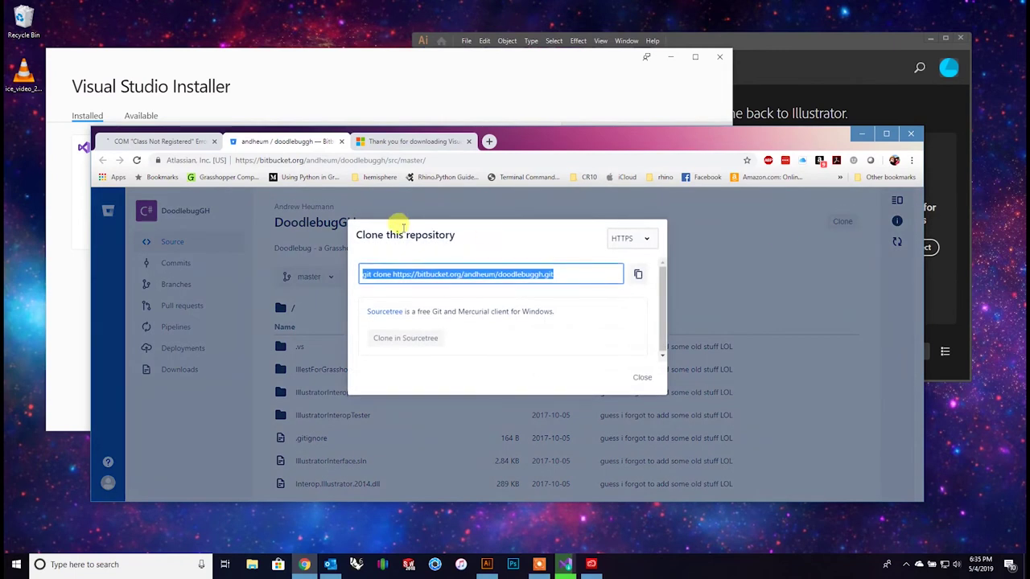
{"action": "left_click", "coordinate": [451, 140]}
{"action": "left_click_drag", "start_coordinate": [528, 141], "coordinate": [564, 145]}
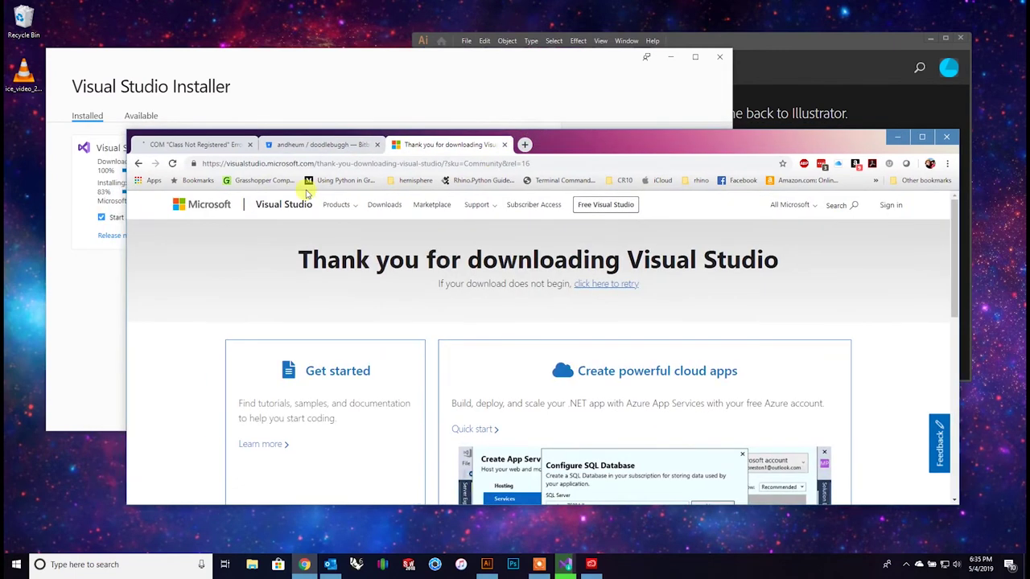
{"action": "left_click", "coordinate": [269, 179]}
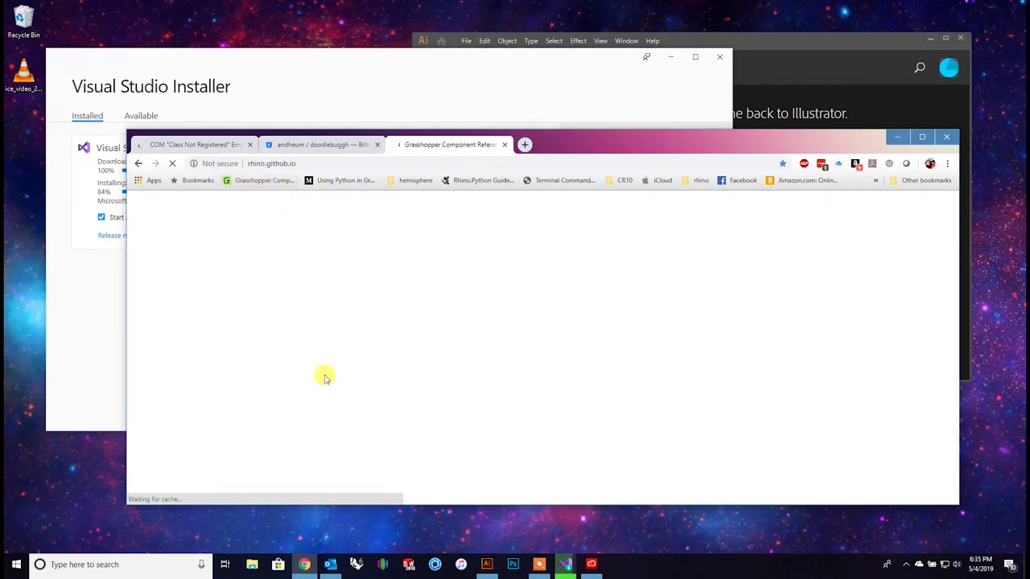
Move the browser window showing the Grasshopper component reference aside so the Visual Studio installation progress is uncovered.
{"action": "left_click_drag", "start_coordinate": [602, 145], "coordinate": [739, 142]}
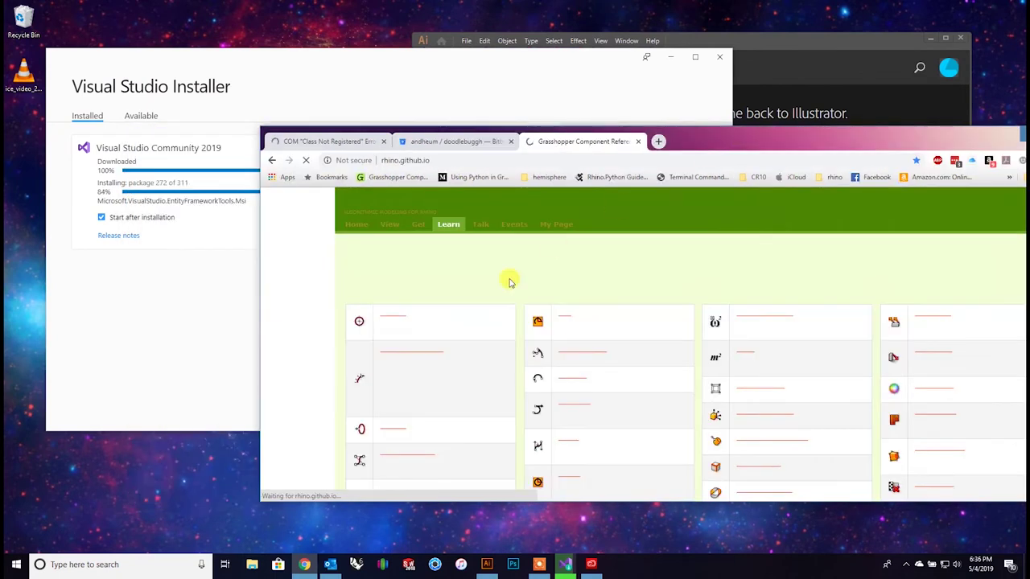
{"action": "left_click", "coordinate": [718, 144]}
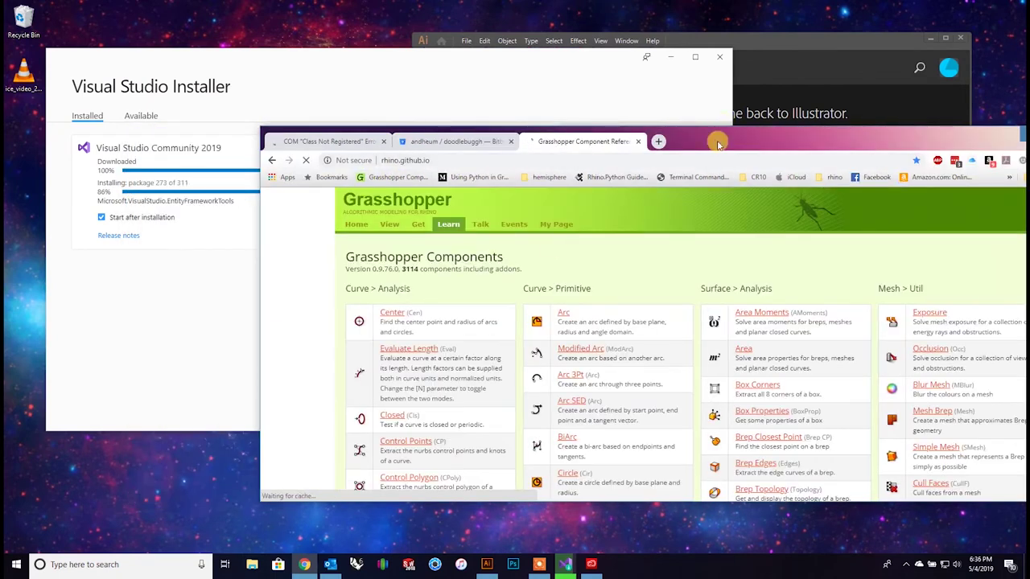
{"action": "left_click_drag", "start_coordinate": [719, 143], "coordinate": [603, 143]}
{"action": "left_click_drag", "start_coordinate": [976, 241], "coordinate": [881, 243]}
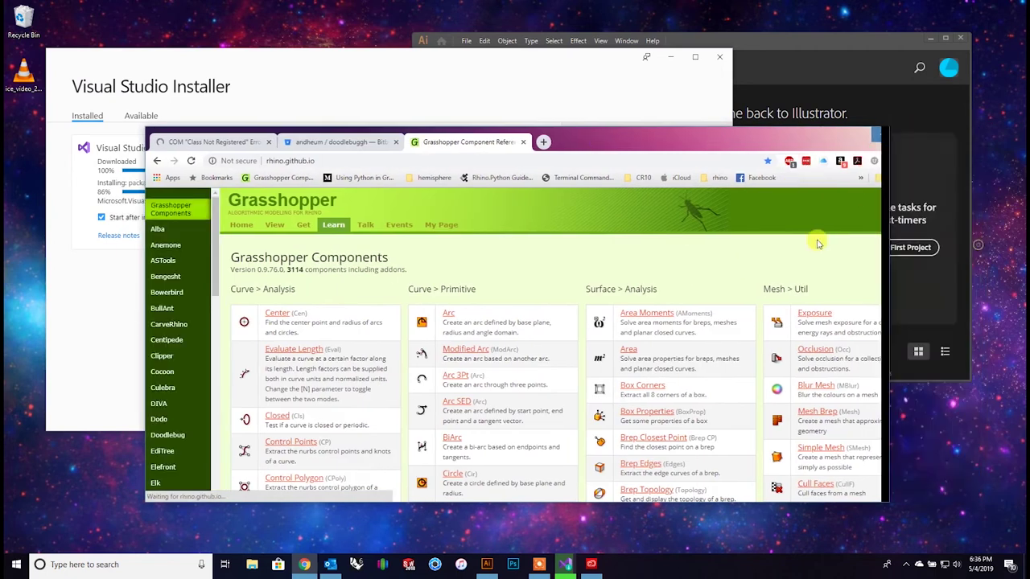
{"action": "left_click_drag", "start_coordinate": [818, 243], "coordinate": [777, 230]}
{"action": "left_click_drag", "start_coordinate": [620, 145], "coordinate": [841, 158]}
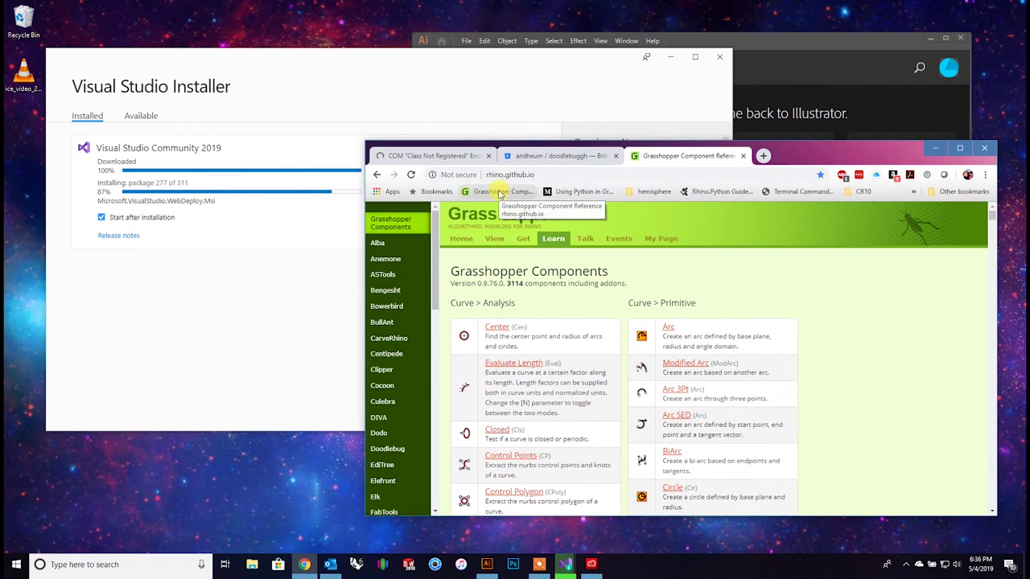
Look through the add-on list of the Grasshopper component reference and view the Anemone, ASTools, Bengesht and Bowerbird sections.
{"action": "scroll", "coordinate": [391, 375], "scroll_direction": "down", "scroll_amount": 3}
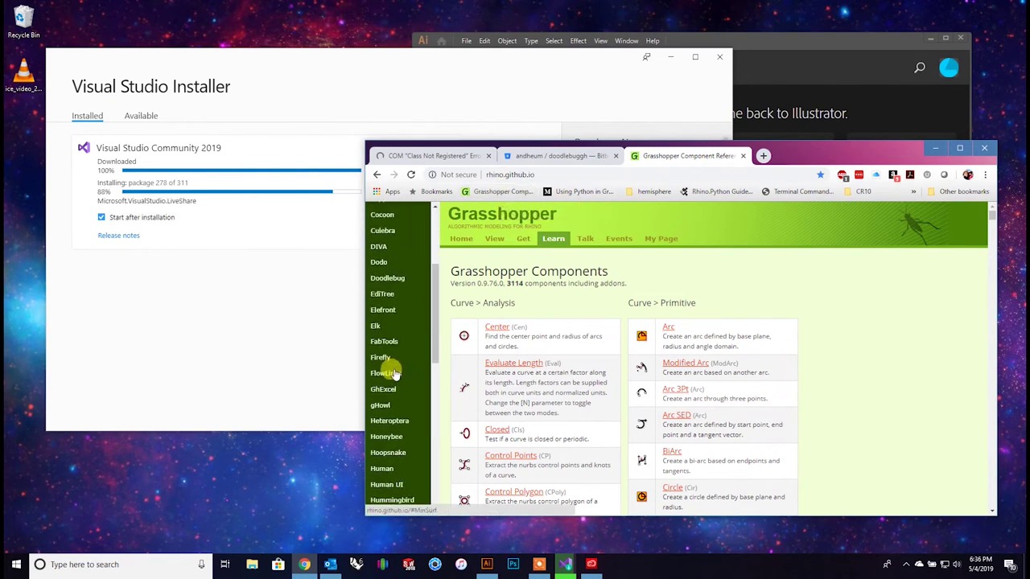
{"action": "scroll", "coordinate": [393, 373], "scroll_direction": "up", "scroll_amount": 3}
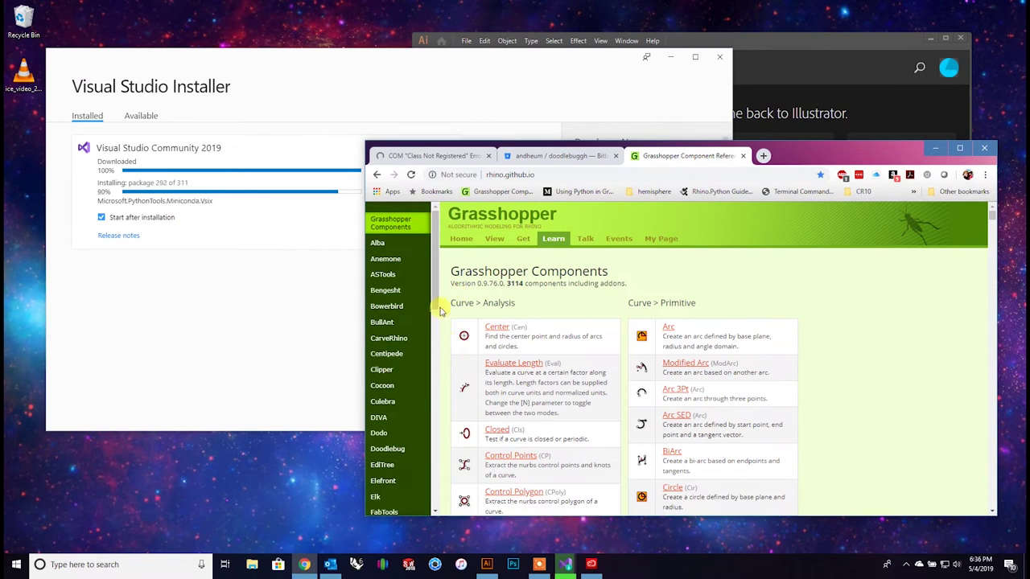
{"action": "scroll", "coordinate": [432, 310], "scroll_direction": "down", "scroll_amount": 1}
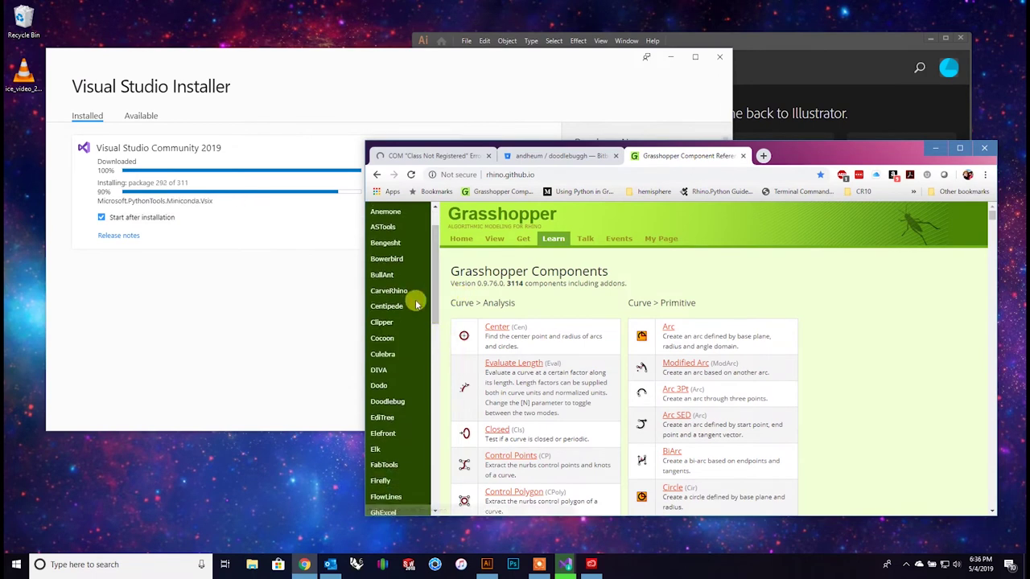
{"action": "scroll", "coordinate": [410, 302], "scroll_direction": "up", "scroll_amount": 1}
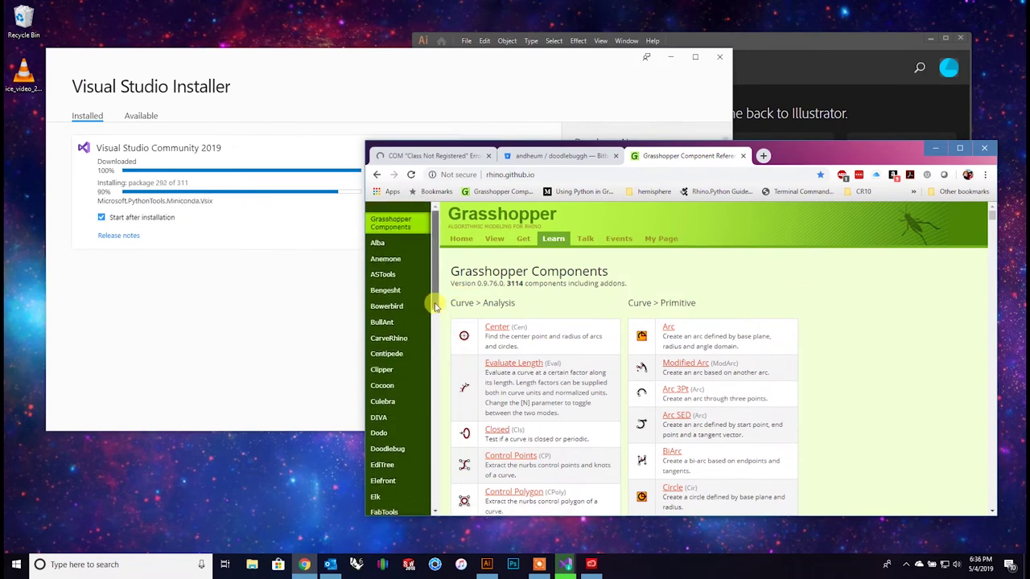
{"action": "mouse_move", "coordinate": [433, 304]}
{"action": "left_mouse_down"}
{"action": "mouse_move", "coordinate": [440, 394]}
{"action": "mouse_move", "coordinate": [426, 468]}
{"action": "mouse_move", "coordinate": [446, 289]}
{"action": "mouse_move", "coordinate": [438, 313]}
{"action": "left_mouse_up"}
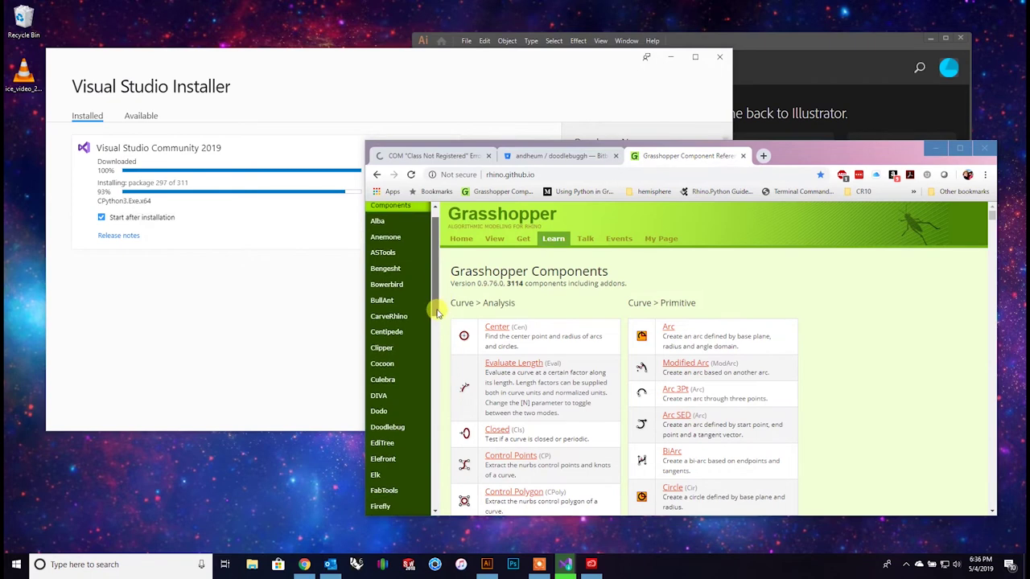
{"action": "left_click", "coordinate": [385, 236]}
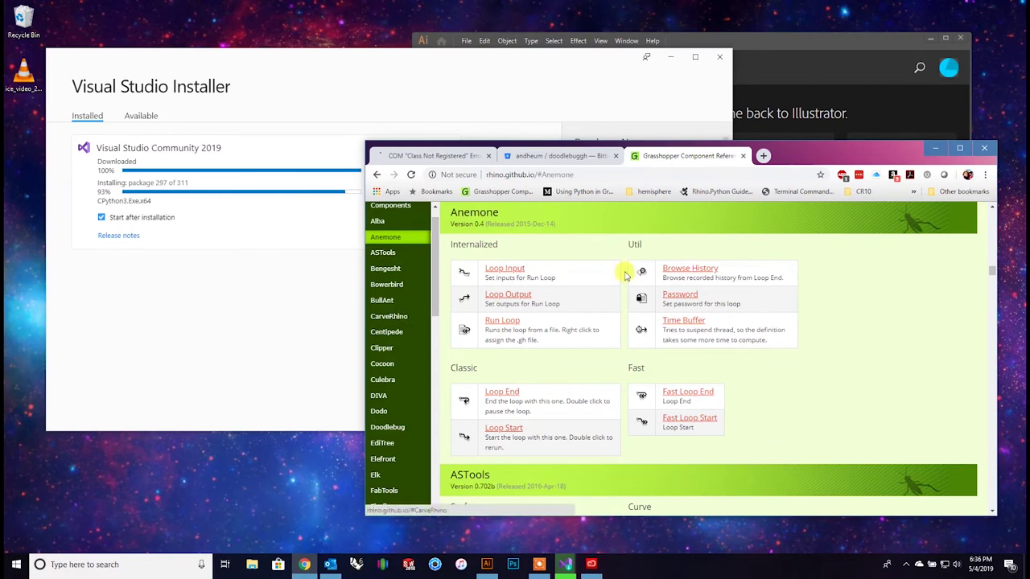
{"action": "left_click_drag", "start_coordinate": [798, 156], "coordinate": [737, 137]}
{"action": "left_click", "coordinate": [322, 232]}
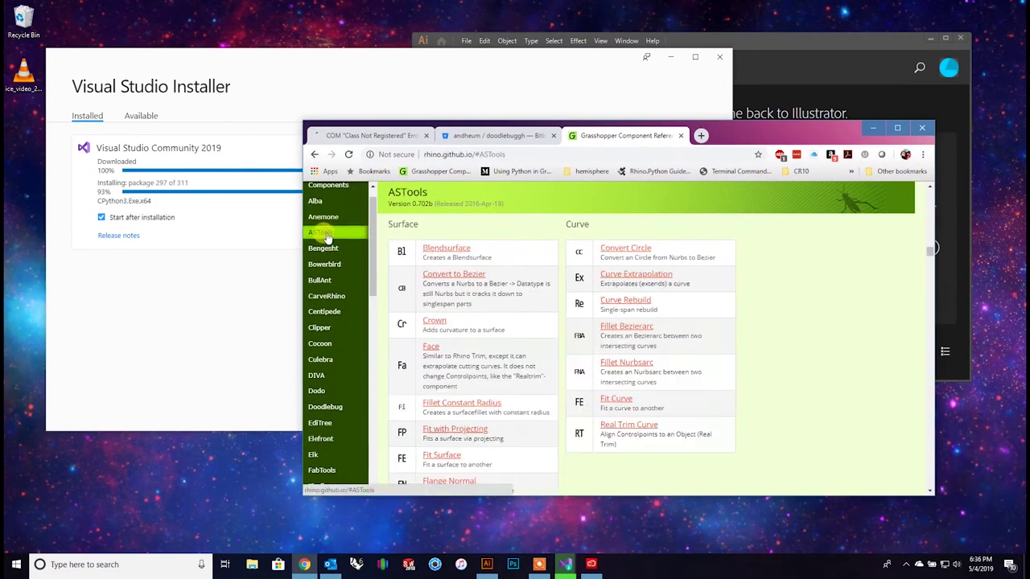
{"action": "left_click", "coordinate": [325, 249]}
{"action": "left_click", "coordinate": [324, 264]}
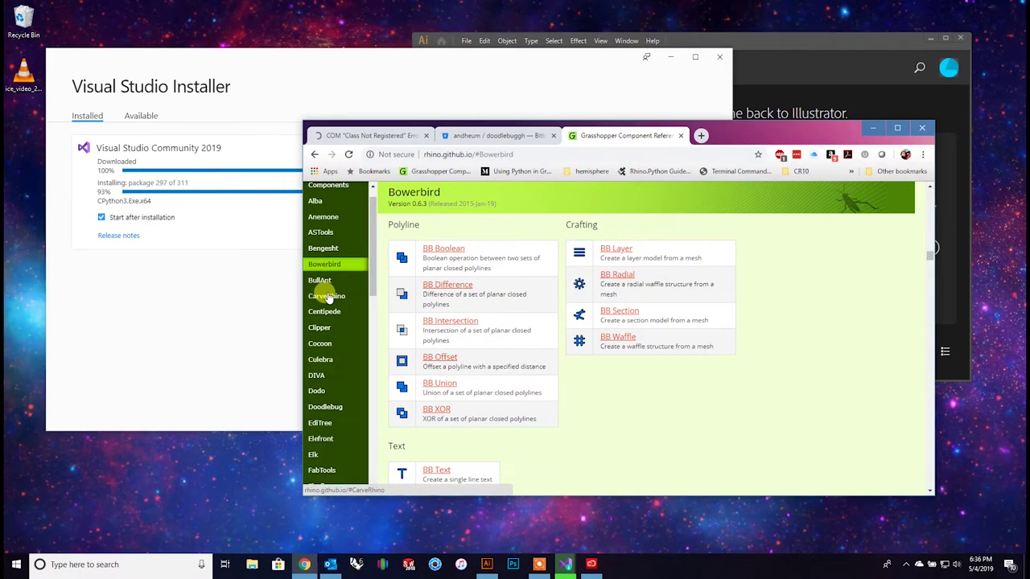
Shift the browser window slightly and check the Visual Studio installation progress beside the Bowerbird components.
{"action": "left_click_drag", "start_coordinate": [771, 135], "coordinate": [750, 151]}
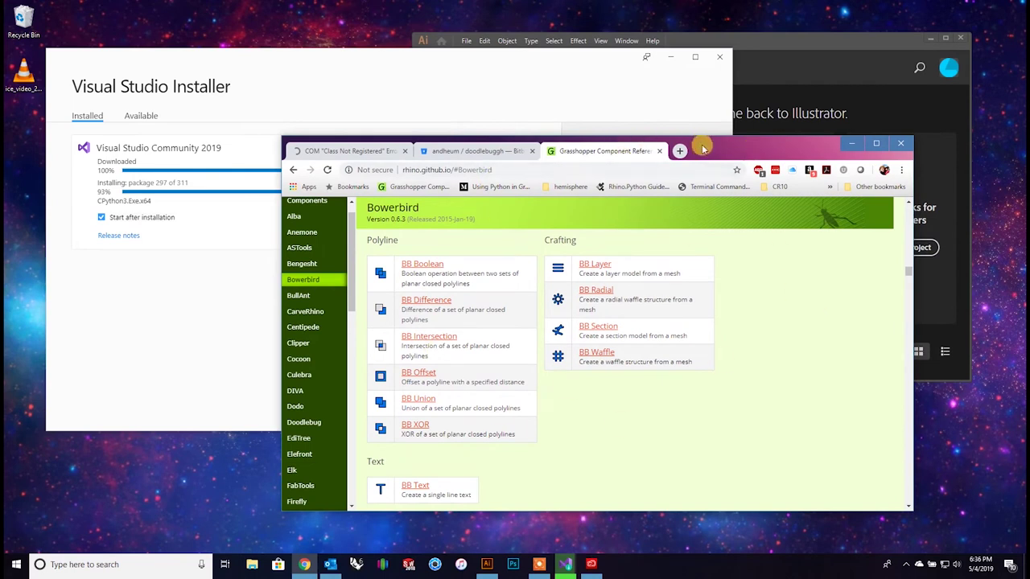
{"action": "left_click_drag", "start_coordinate": [696, 145], "coordinate": [701, 146]}
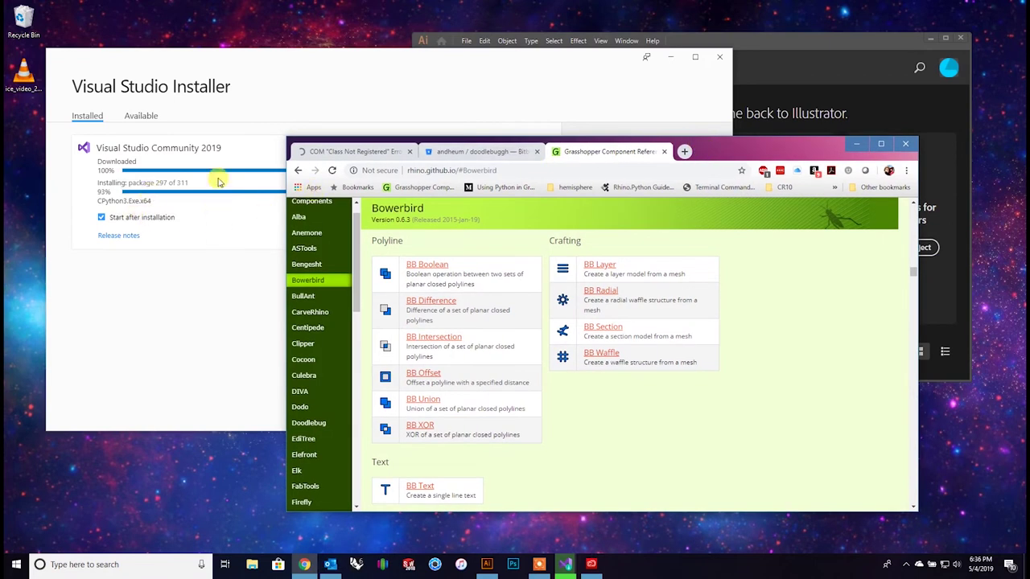
{"action": "left_click", "coordinate": [458, 152]}
{"action": "left_click", "coordinate": [576, 147]}
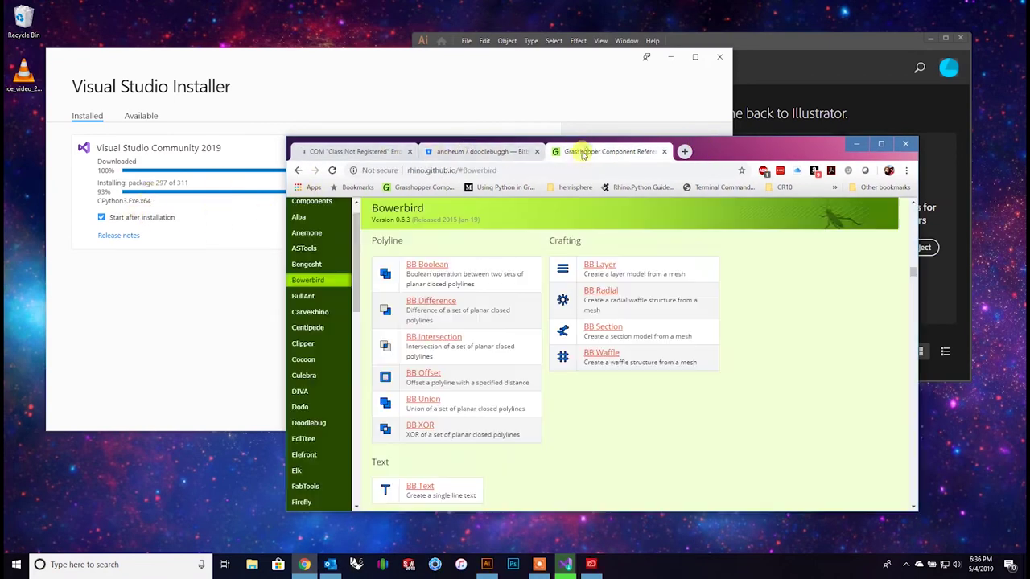
Load the bookmarked Using Python in Grasshopper article, and replace it with the bookmarked Rhino.Python Guides page.
{"action": "left_click", "coordinate": [500, 187]}
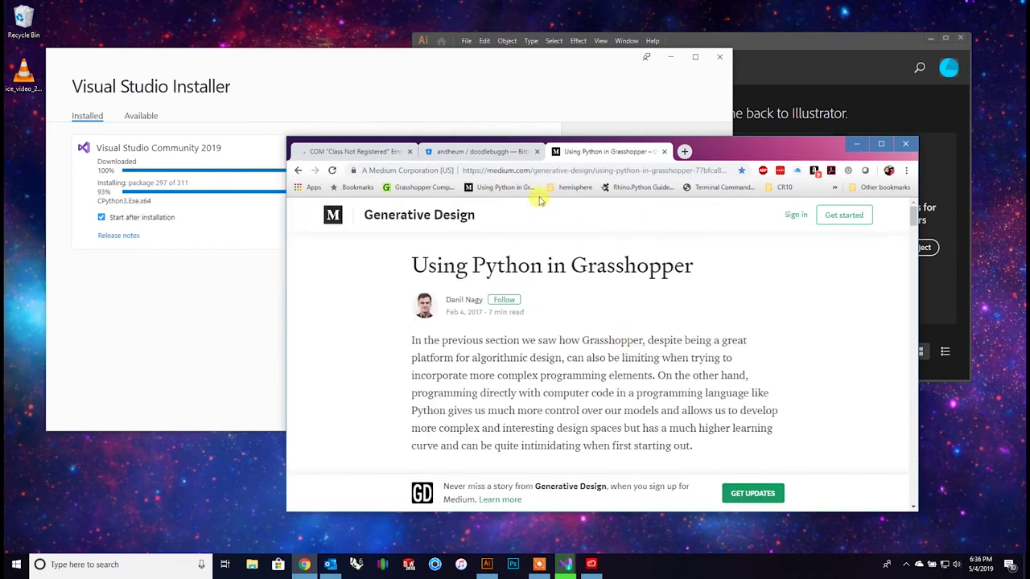
{"action": "left_click", "coordinate": [635, 186]}
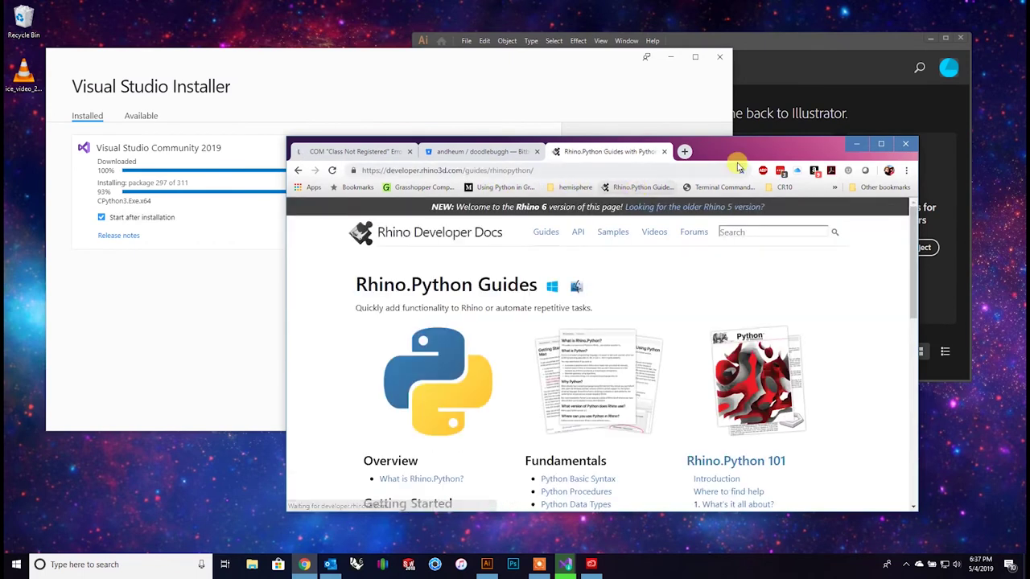
{"action": "left_click_drag", "start_coordinate": [741, 155], "coordinate": [756, 72]}
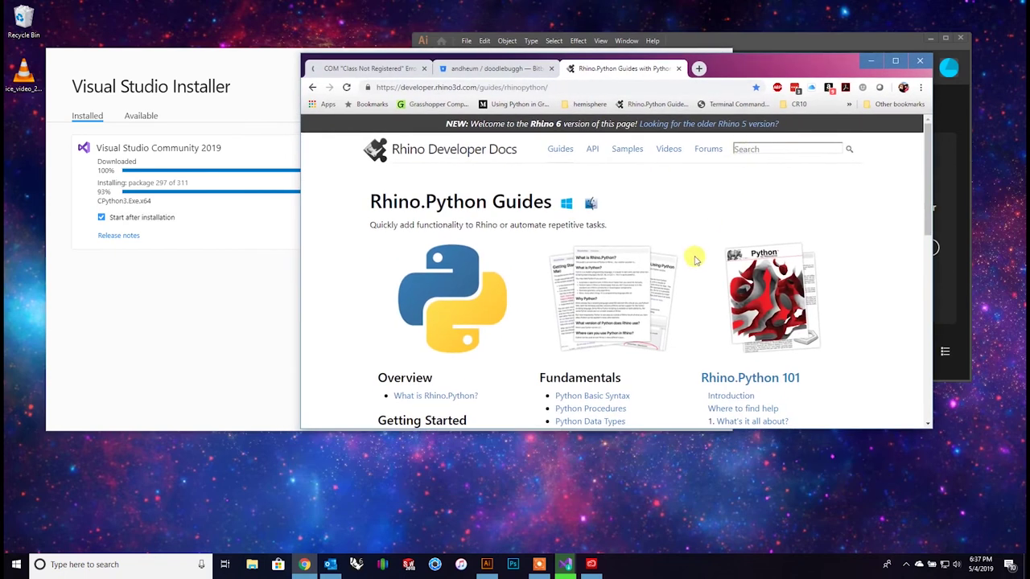
Examine the Rhino.Python Guides topics, including Getting Started, Fundamentals, Python in Grasshopper, Rhino.Python 101 and Other Resources.
{"action": "scroll", "coordinate": [697, 259], "scroll_direction": "down", "scroll_amount": 1}
{"action": "scroll", "coordinate": [693, 258], "scroll_direction": "down", "scroll_amount": 1}
{"action": "scroll", "coordinate": [689, 257], "scroll_direction": "up", "scroll_amount": 2}
{"action": "left_click", "coordinate": [861, 184]}
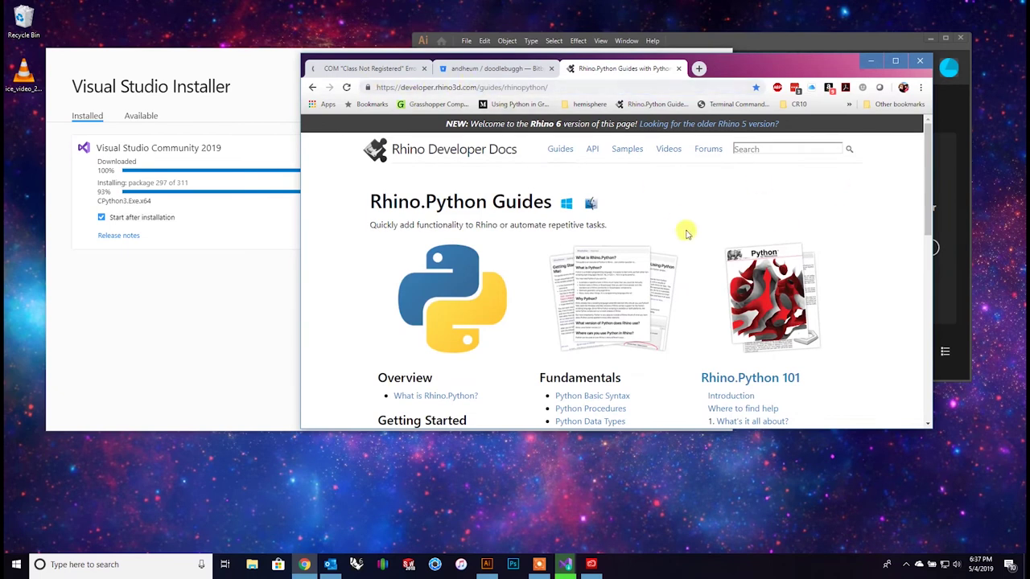
{"action": "scroll", "coordinate": [687, 233], "scroll_direction": "down", "scroll_amount": 2}
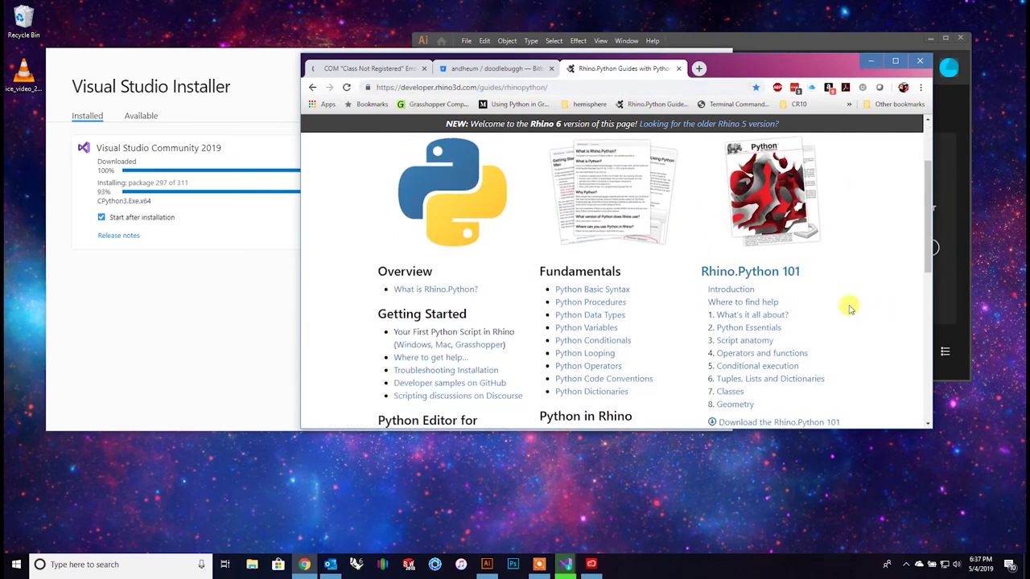
{"action": "scroll", "coordinate": [850, 308], "scroll_direction": "down", "scroll_amount": 1}
{"action": "scroll", "coordinate": [850, 308], "scroll_direction": "up", "scroll_amount": 3}
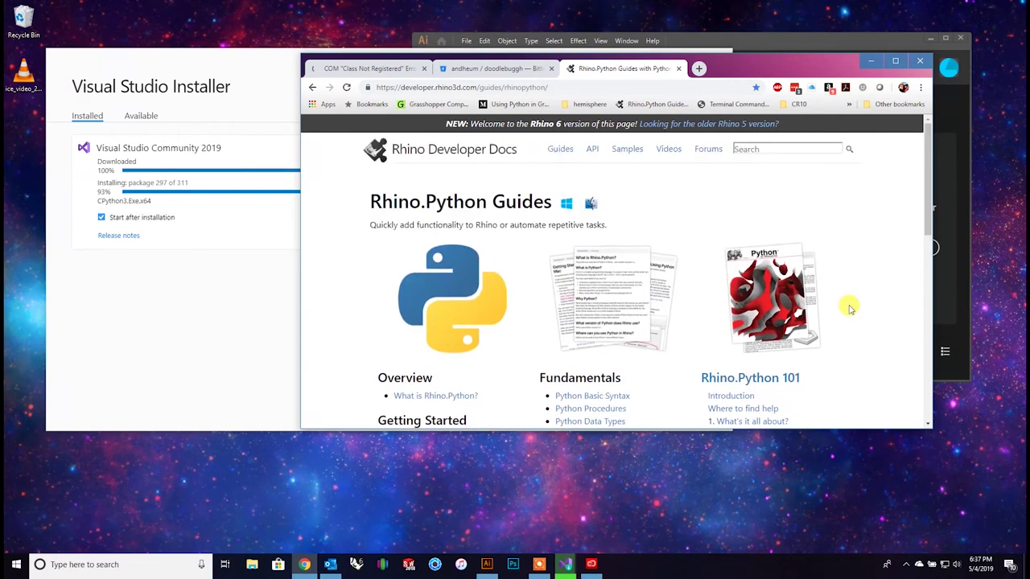
{"action": "scroll", "coordinate": [850, 308], "scroll_direction": "down", "scroll_amount": 1}
{"action": "scroll", "coordinate": [850, 308], "scroll_direction": "down", "scroll_amount": 2}
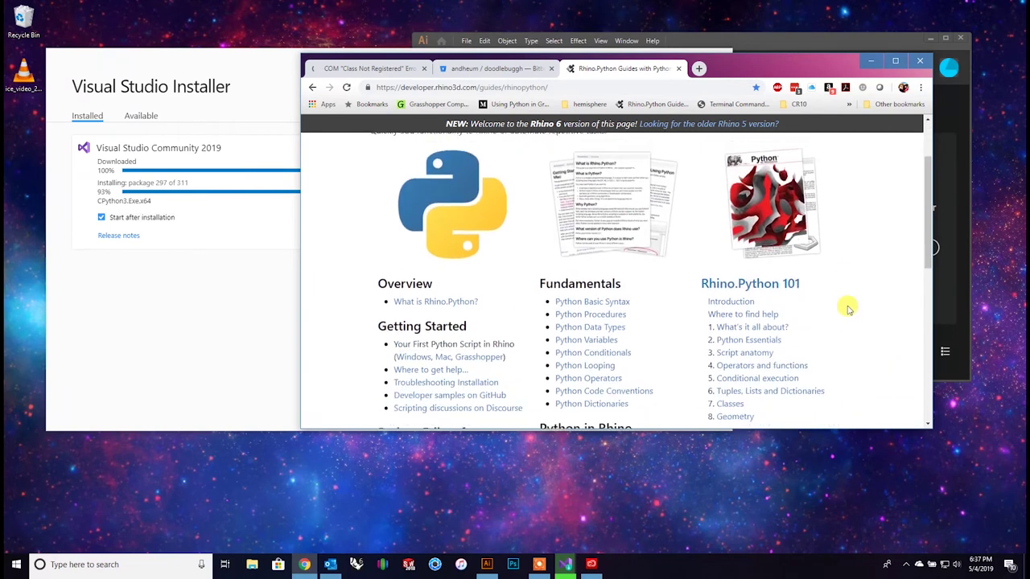
{"action": "scroll", "coordinate": [851, 308], "scroll_direction": "up", "scroll_amount": 3}
{"action": "scroll", "coordinate": [850, 308], "scroll_direction": "down", "scroll_amount": 1}
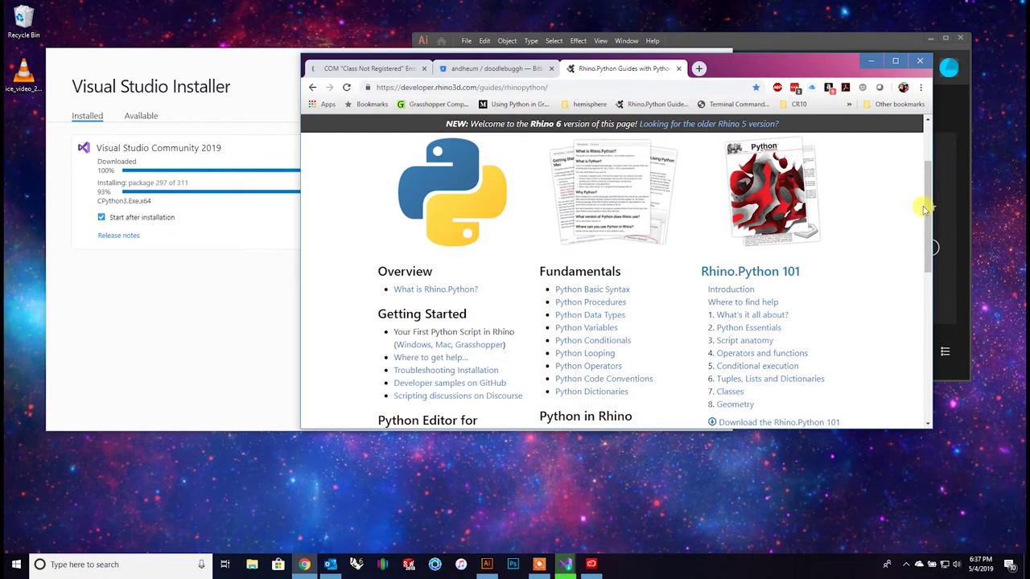
{"action": "left_click_drag", "start_coordinate": [923, 210], "coordinate": [890, 257]}
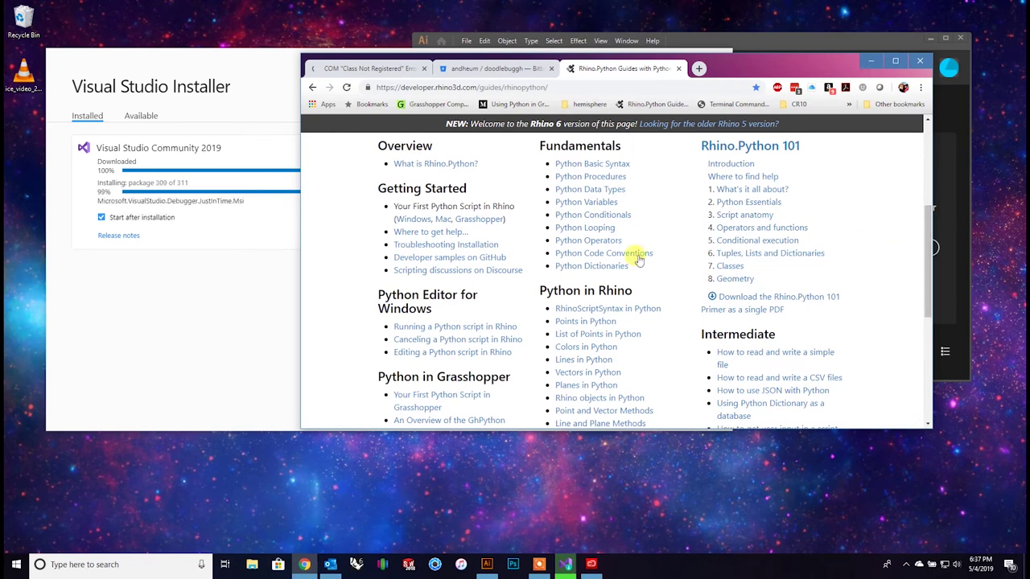
{"action": "scroll", "coordinate": [841, 314], "scroll_direction": "up", "scroll_amount": 1}
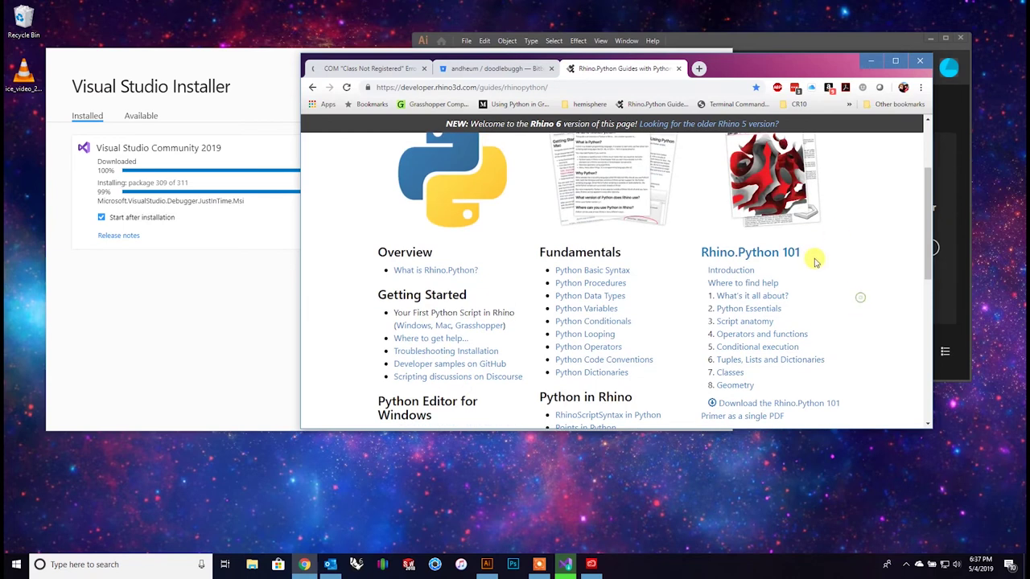
{"action": "scroll", "coordinate": [744, 282], "scroll_direction": "up", "scroll_amount": 2}
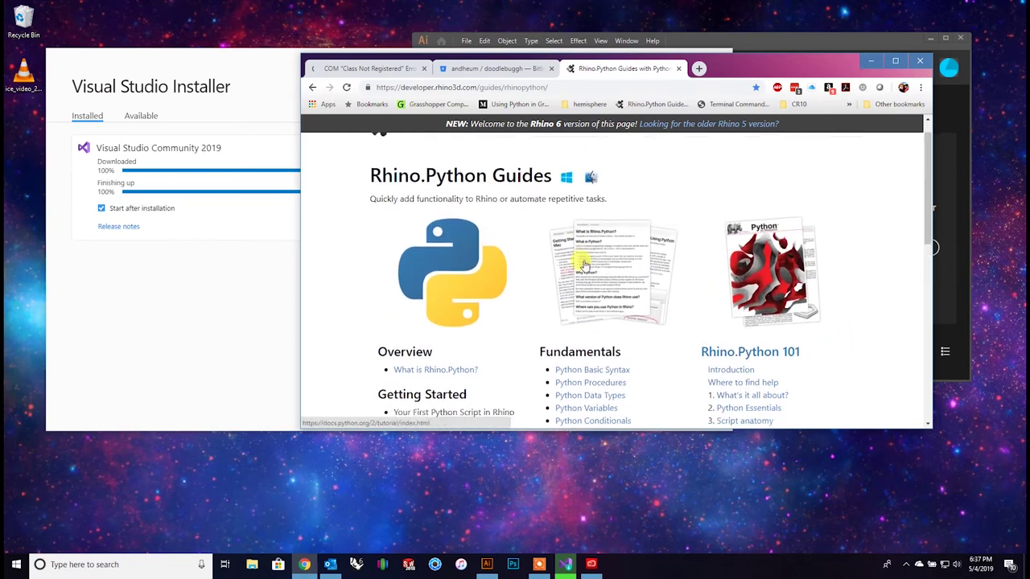
{"action": "scroll", "coordinate": [456, 310], "scroll_direction": "down", "scroll_amount": 3}
{"action": "scroll", "coordinate": [454, 310], "scroll_direction": "down", "scroll_amount": 3}
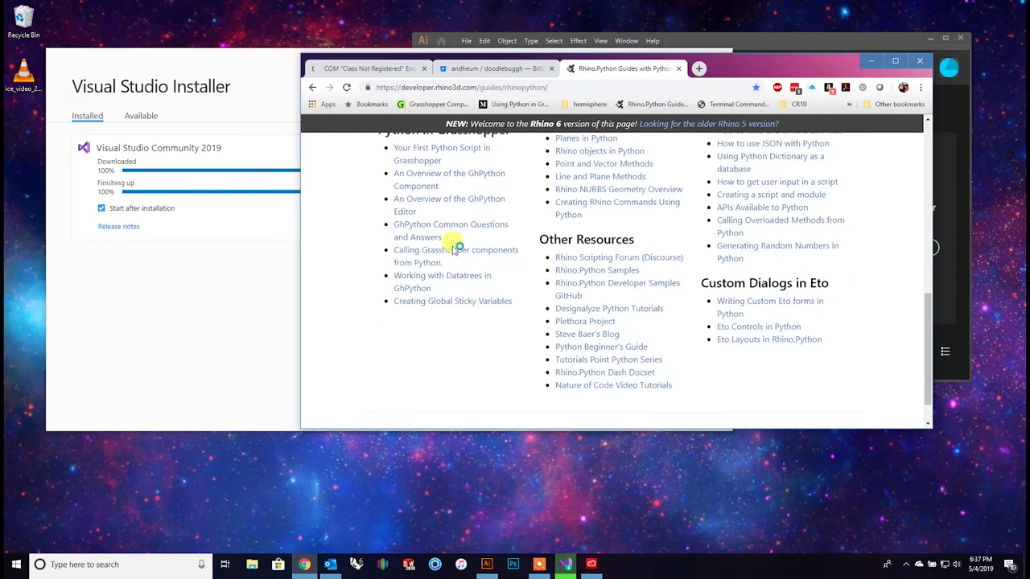
{"action": "scroll", "coordinate": [609, 333], "scroll_direction": "up", "scroll_amount": 3}
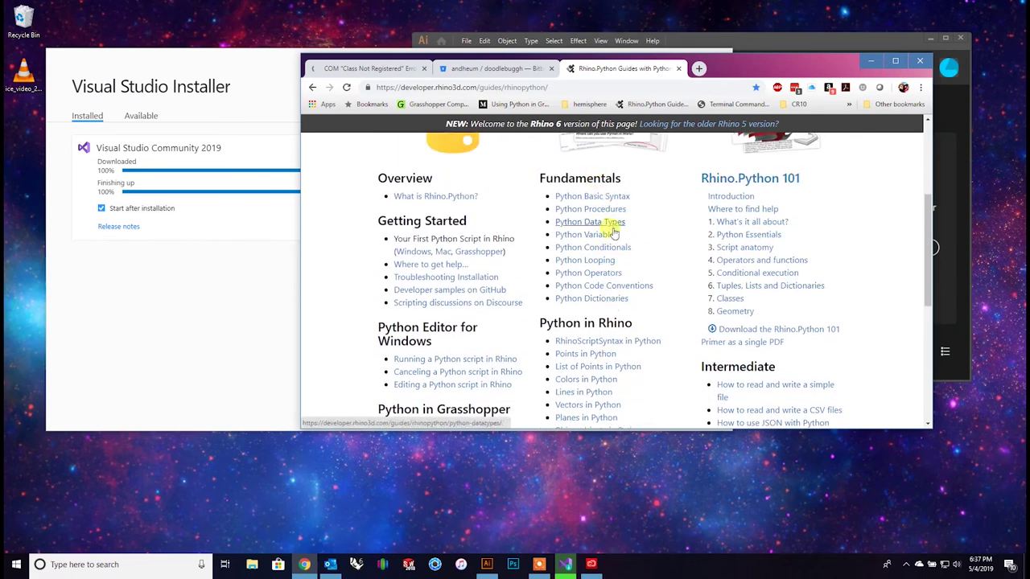
{"action": "scroll", "coordinate": [635, 281], "scroll_direction": "down", "scroll_amount": 1}
{"action": "scroll", "coordinate": [649, 292], "scroll_direction": "up", "scroll_amount": 2}
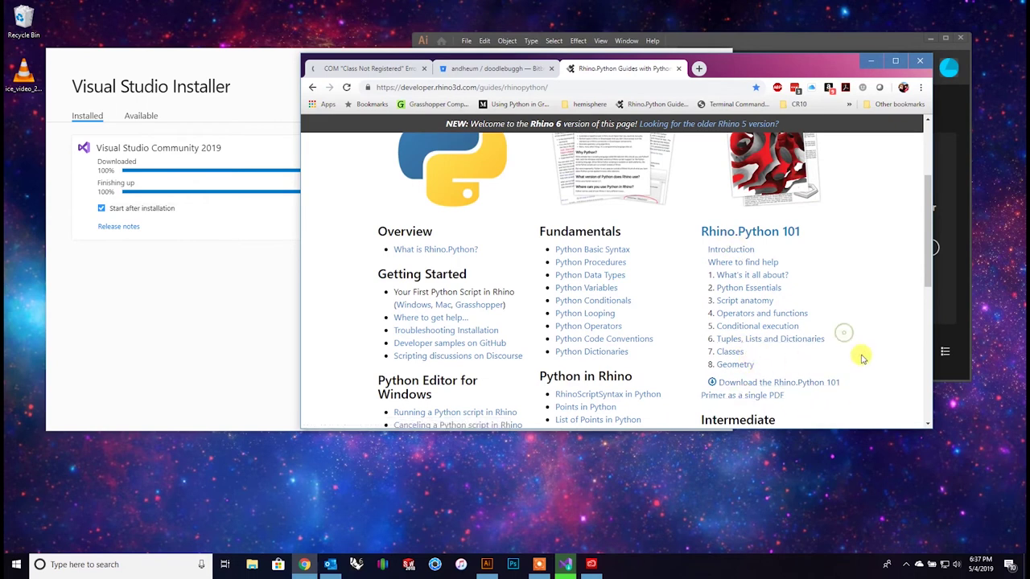
{"action": "scroll", "coordinate": [861, 357], "scroll_direction": "down", "scroll_amount": 3}
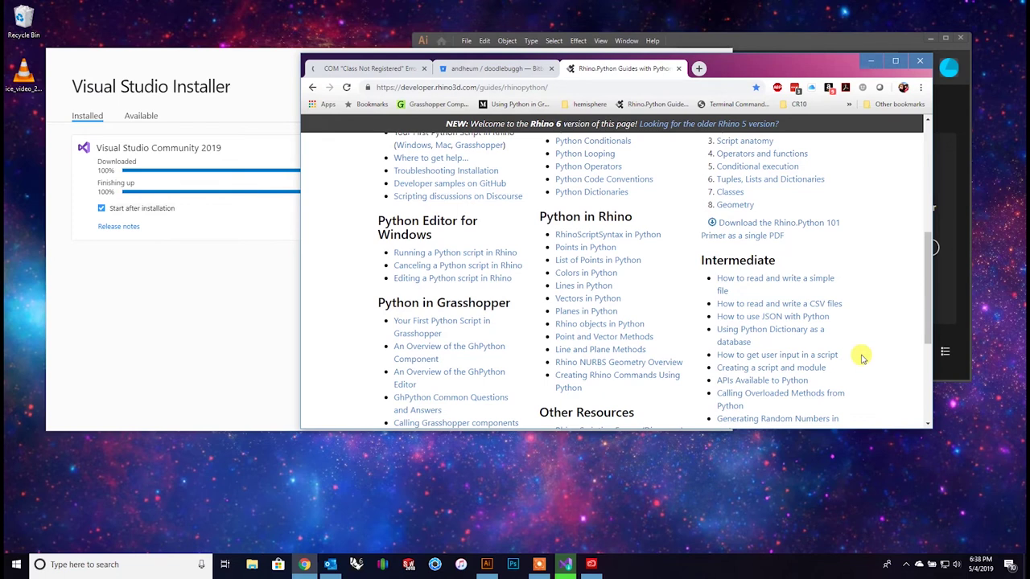
{"action": "scroll", "coordinate": [863, 352], "scroll_direction": "up", "scroll_amount": 5}
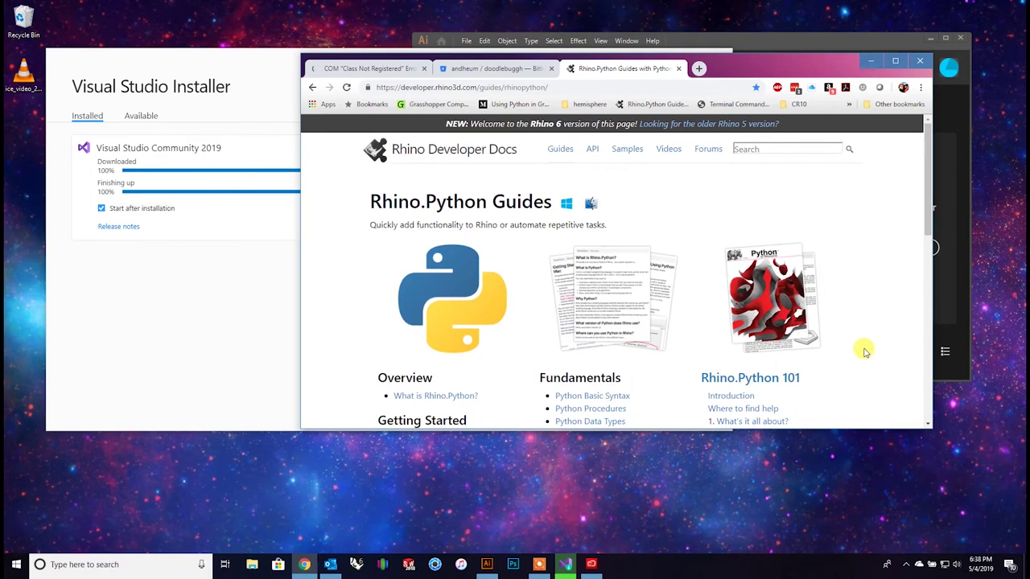
Move the browser window lower and bring the Visual Studio Installer to the front to check the installation.
{"action": "left_click", "coordinate": [206, 349]}
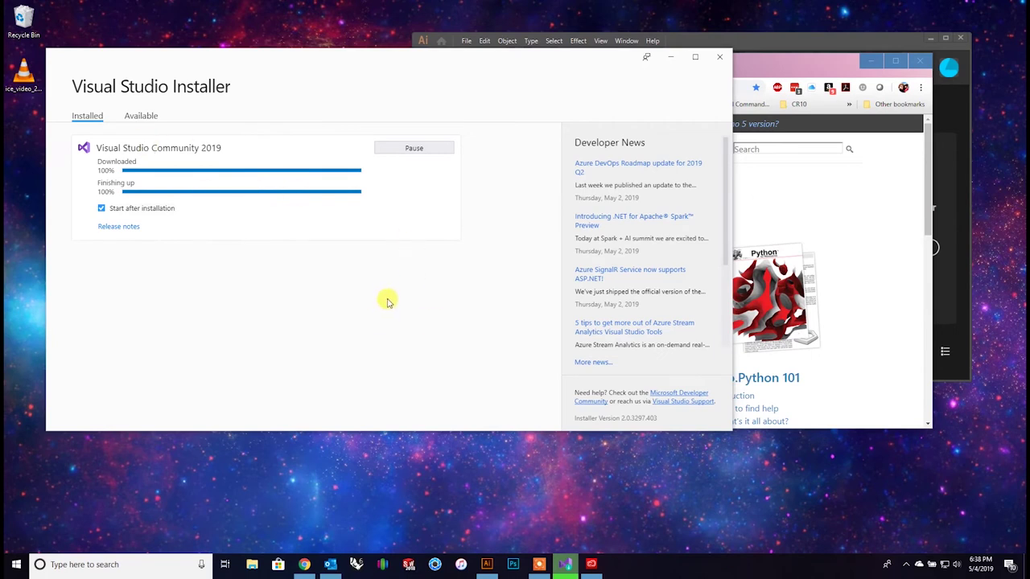
{"action": "left_click", "coordinate": [907, 230]}
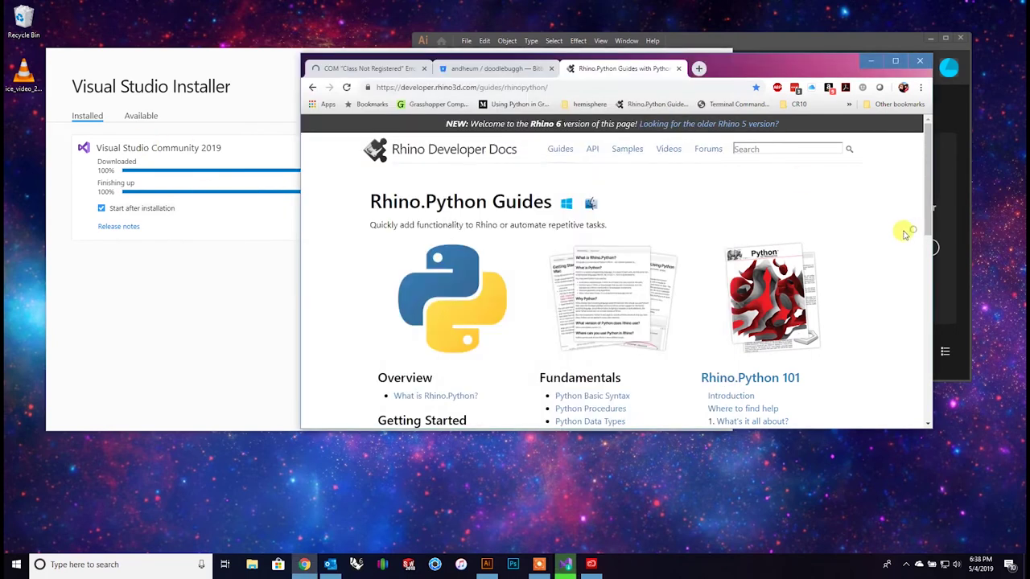
{"action": "left_click_drag", "start_coordinate": [779, 60], "coordinate": [692, 109]}
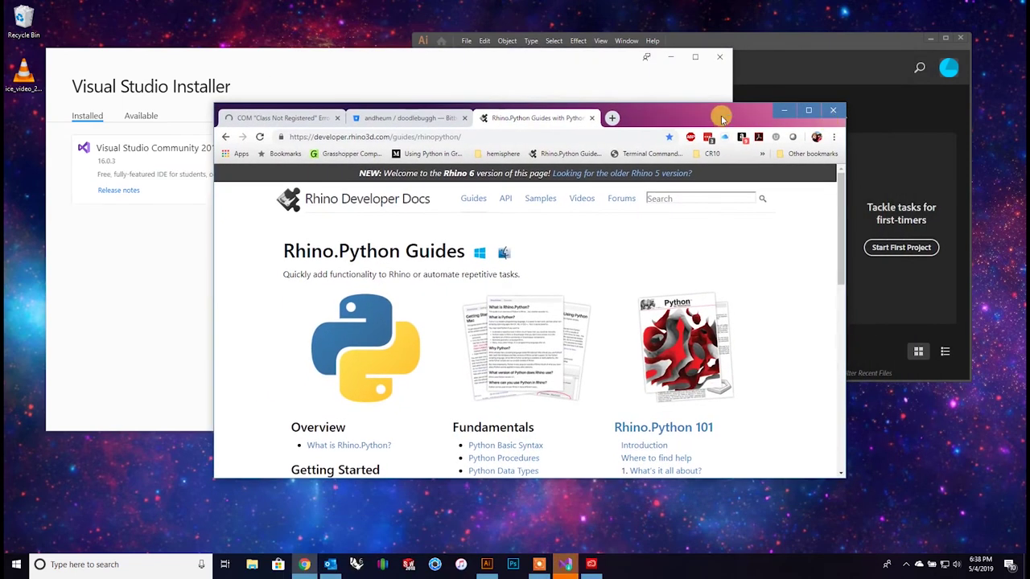
{"action": "left_click", "coordinate": [567, 565]}
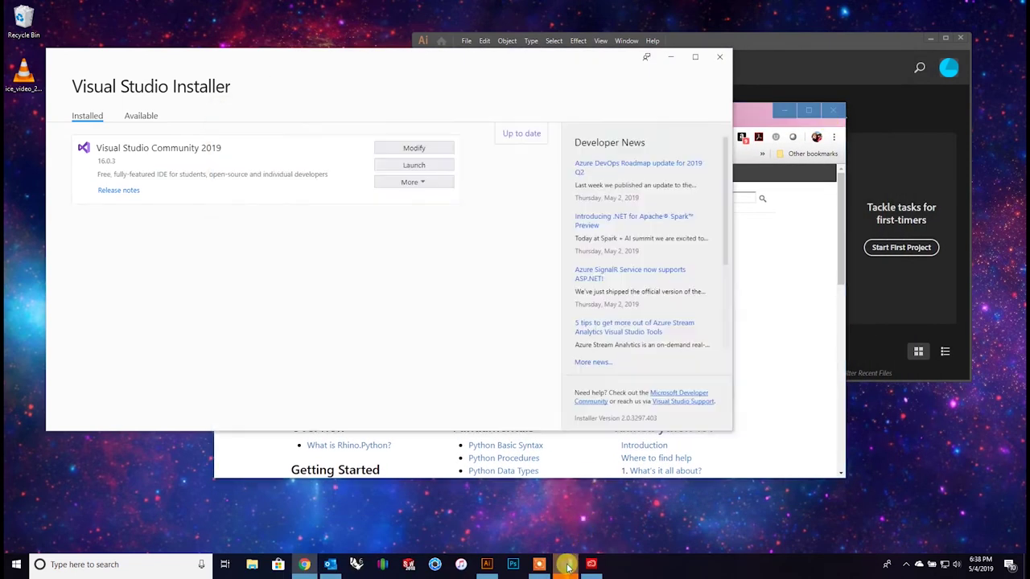
Launch Visual Studio Community 2019 from the installer, signing in to the developer services when asked.
{"action": "left_click", "coordinate": [387, 166]}
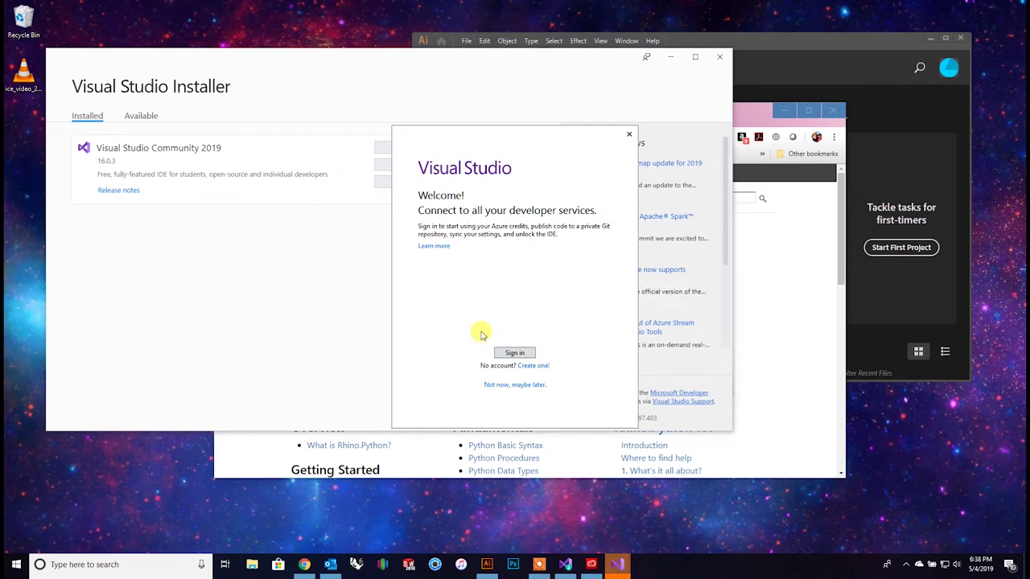
{"action": "left_click", "coordinate": [515, 354]}
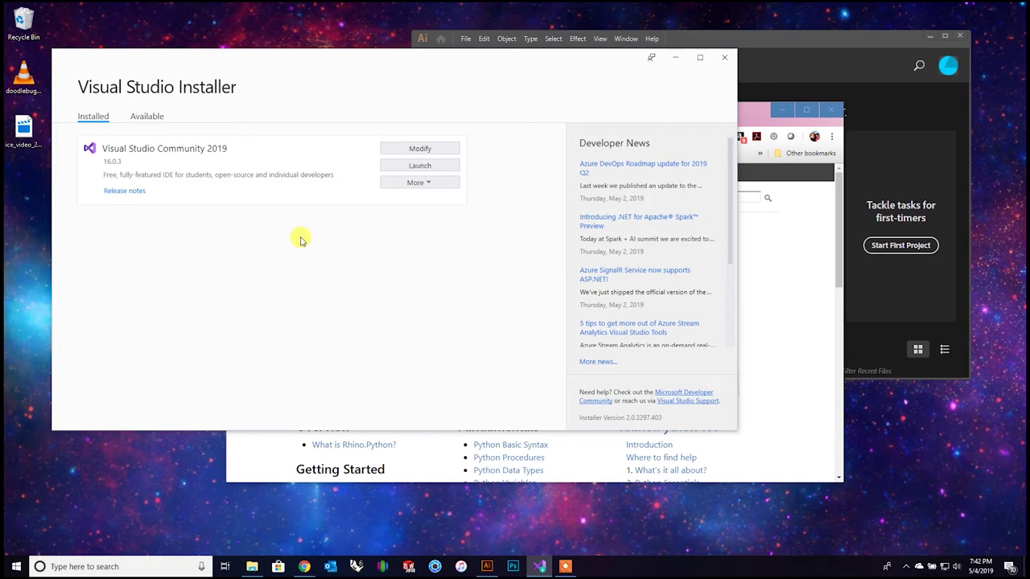
{"action": "left_click", "coordinate": [436, 167]}
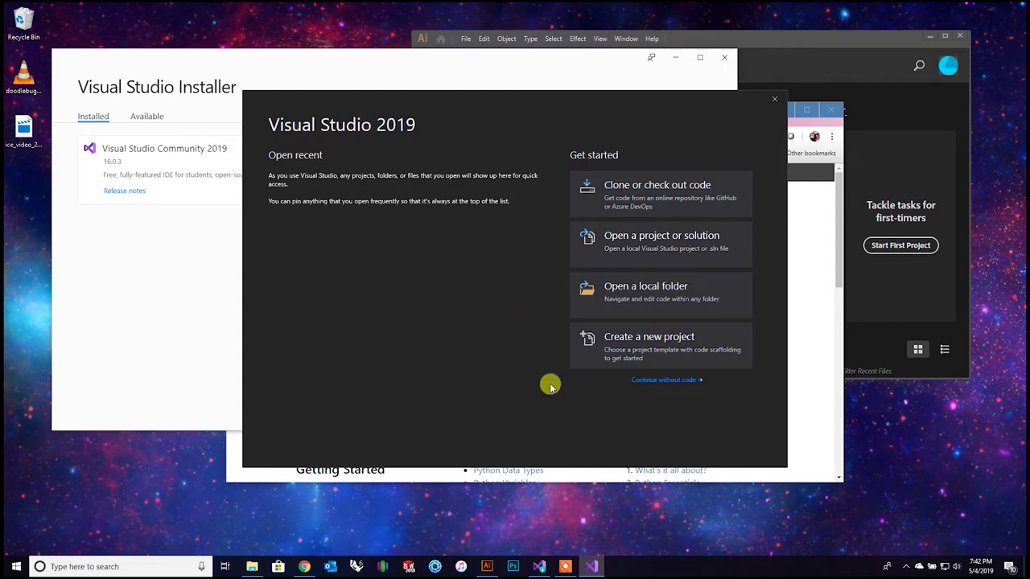
Switch to the browser and copy the HTTPS clone URL of the DoodlebugGH repository on Bitbucket.
{"action": "left_click", "coordinate": [808, 243]}
{"action": "left_click", "coordinate": [440, 119]}
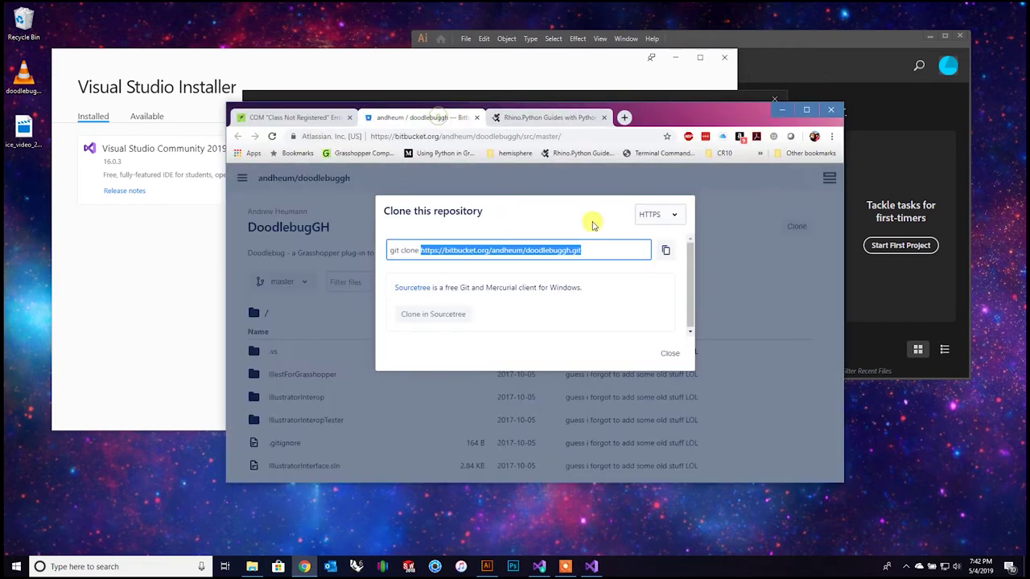
{"action": "left_click_drag", "start_coordinate": [593, 249], "coordinate": [428, 252]}
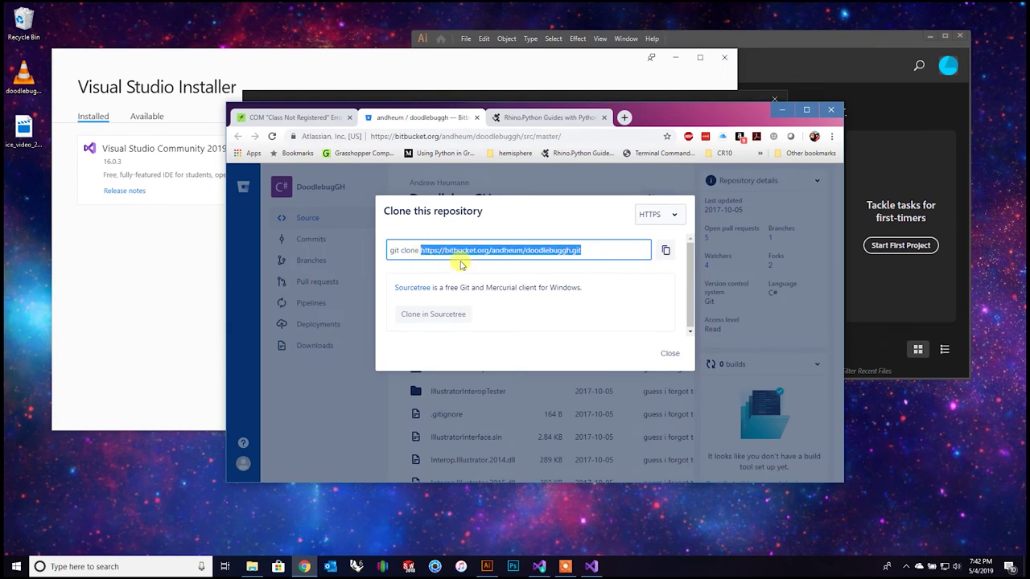
Return to Visual Studio 2019 and clone the doodlebuggh.git Bitbucket repository into the default local path.
{"action": "left_click", "coordinate": [600, 92]}
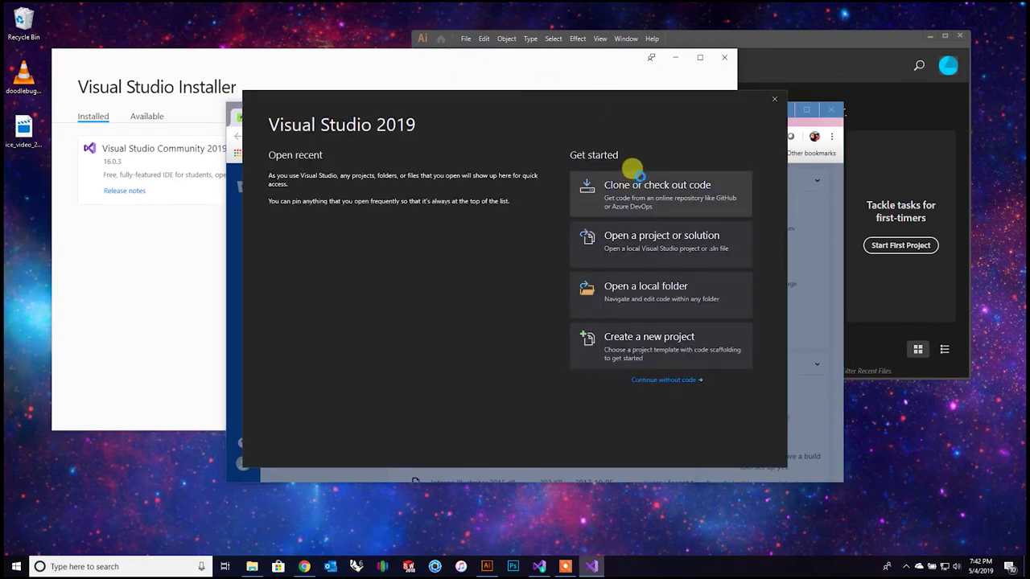
{"action": "left_click", "coordinate": [648, 189]}
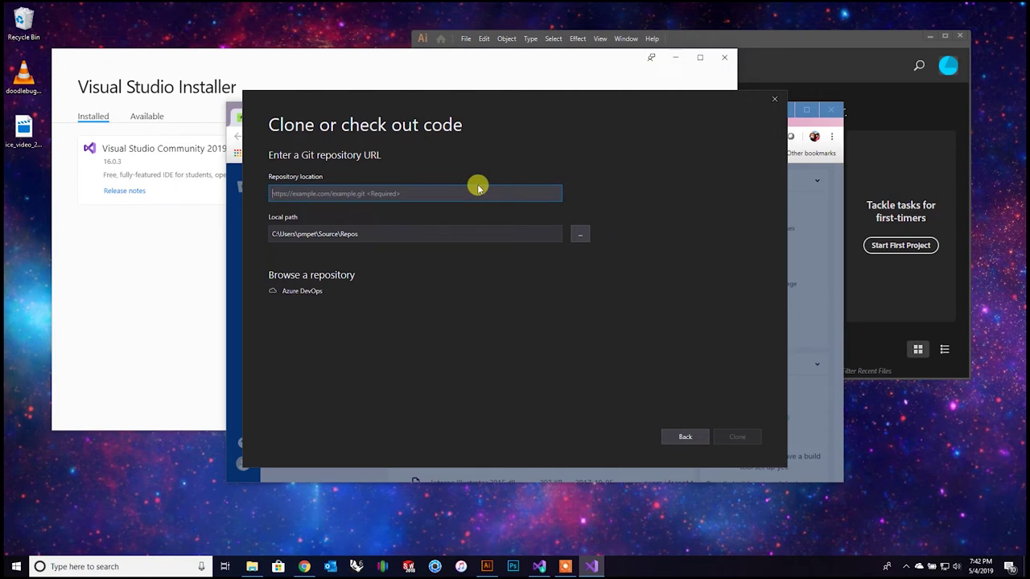
{"action": "type", "text": "https://bitbucket.org/andheum/doodlebuggh.git"}
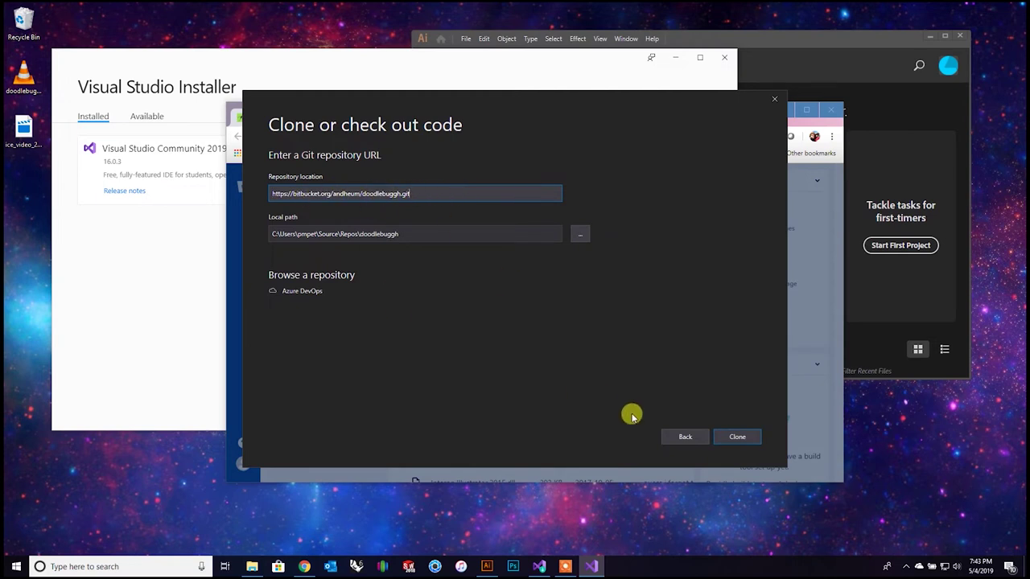
{"action": "left_click", "coordinate": [737, 435]}
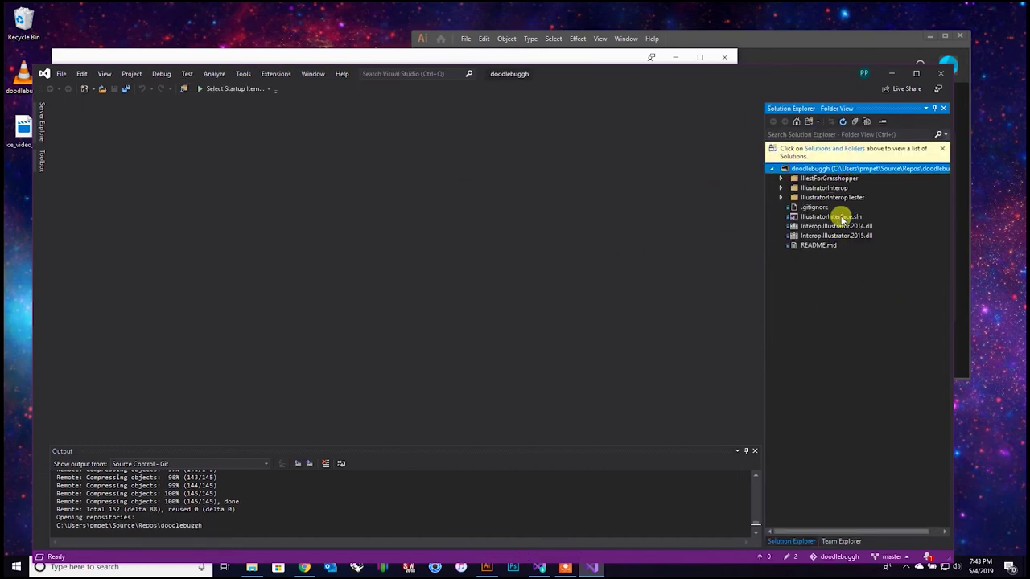
Reposition the Visual Studio window and open the IllustratorInterface.sln solution from the cloned doodlebuggh folder.
{"action": "left_click_drag", "start_coordinate": [588, 72], "coordinate": [602, 57]}
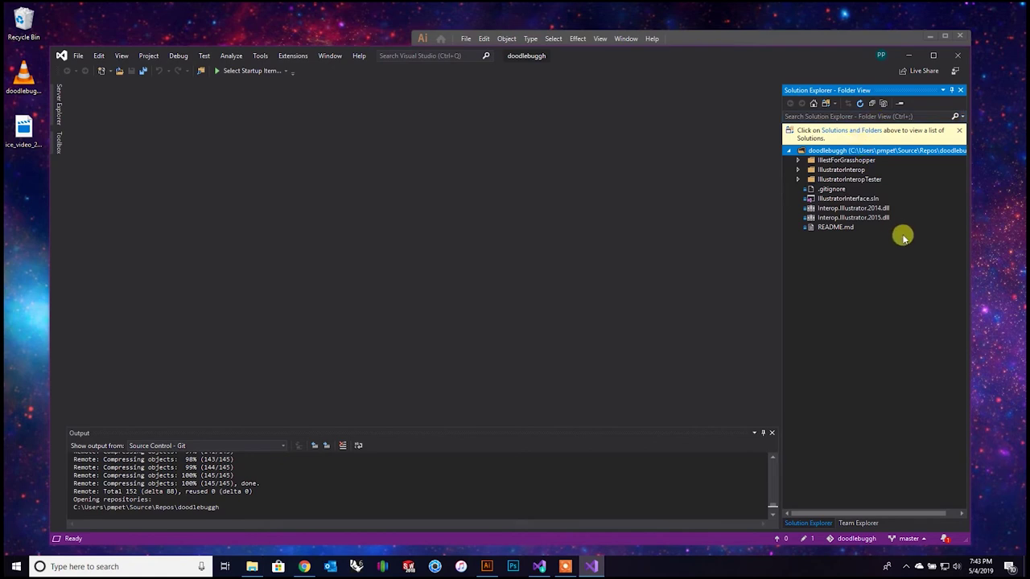
{"action": "left_click", "coordinate": [946, 219]}
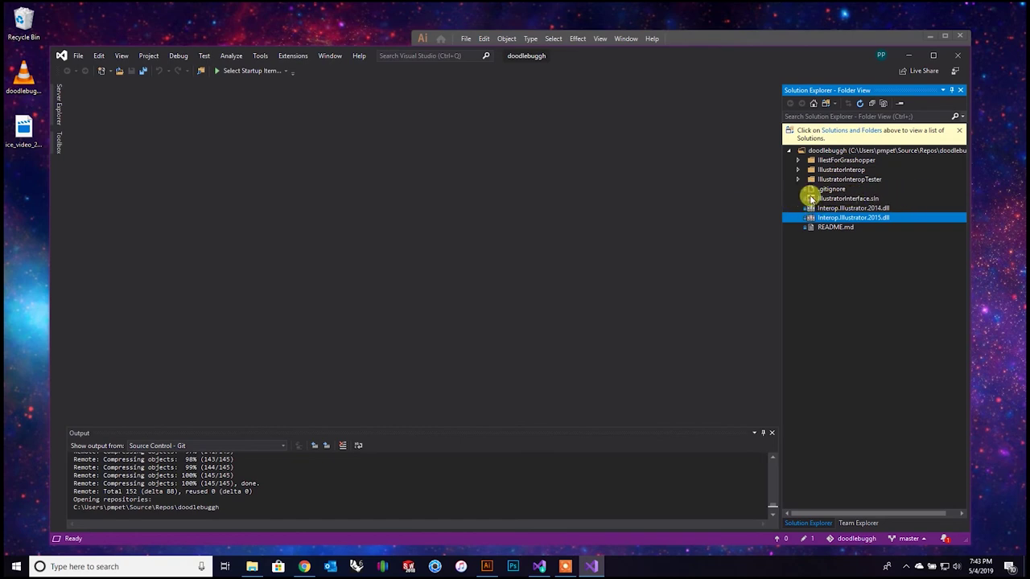
{"action": "left_click", "coordinate": [848, 199]}
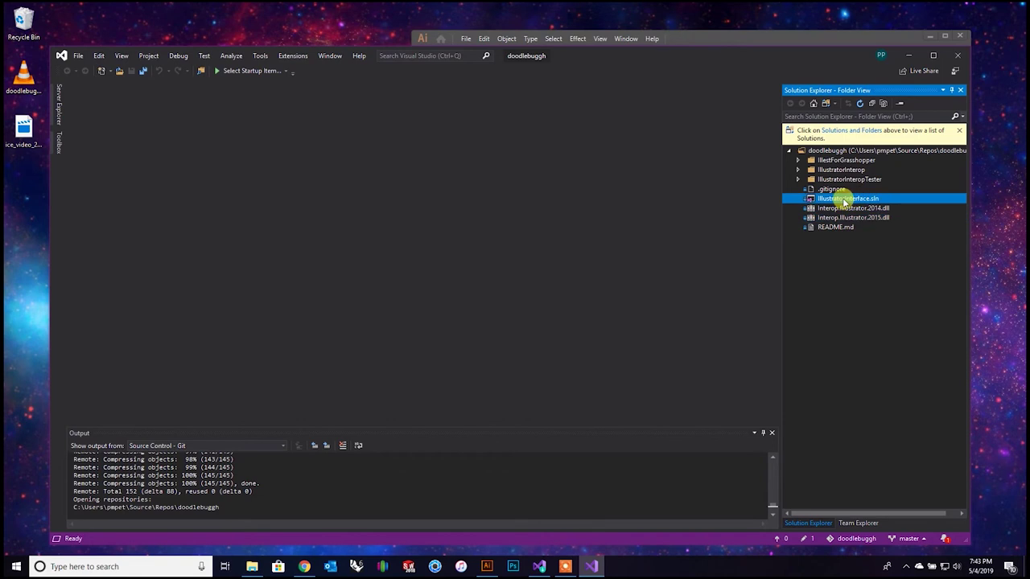
{"action": "double_click", "coordinate": [845, 201]}
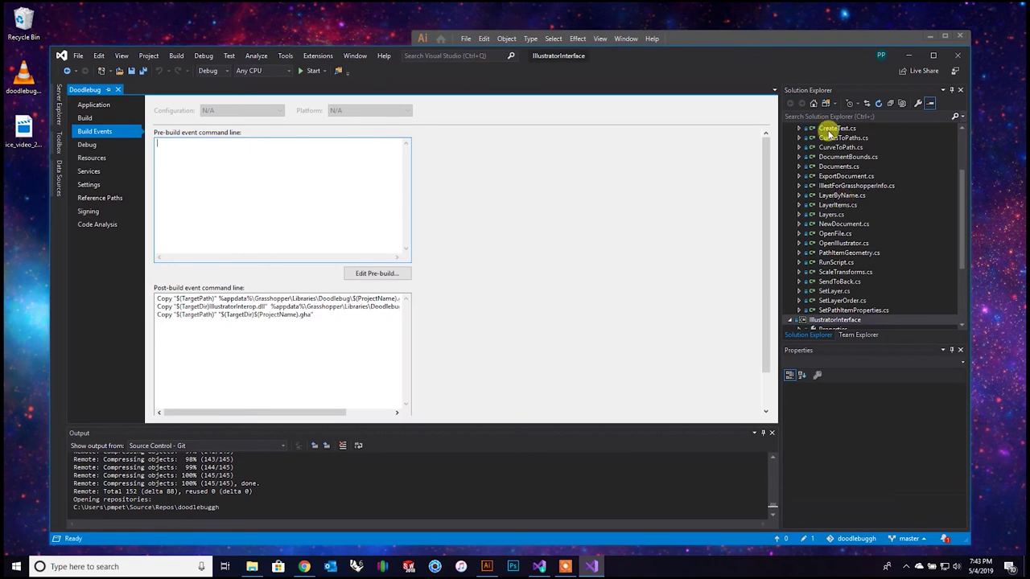
Collapse the Doodlebug and IllustratorInterface project trees and look over the two projects of the solution.
{"action": "scroll", "coordinate": [854, 161], "scroll_direction": "up", "scroll_amount": 3}
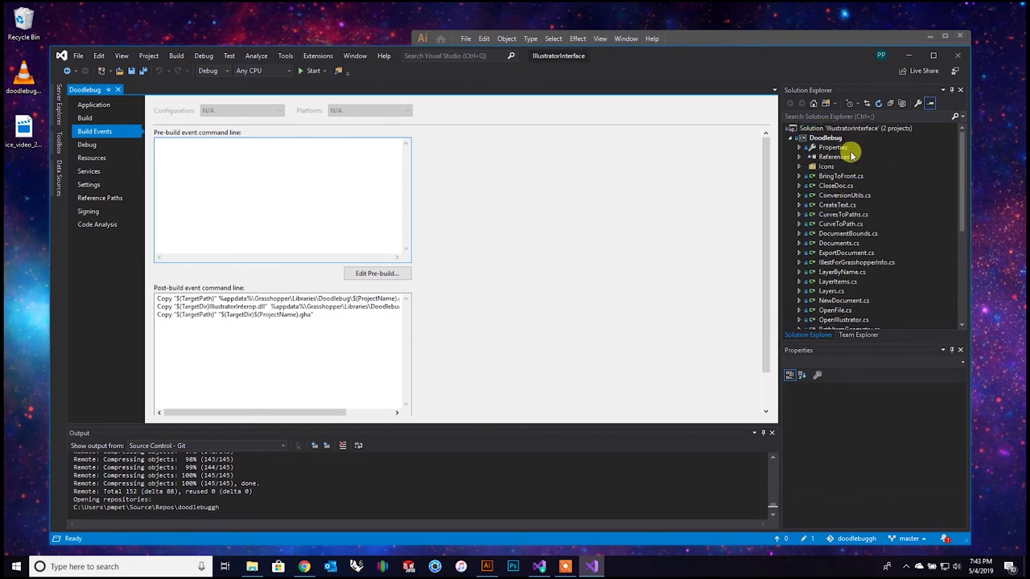
{"action": "left_click", "coordinate": [791, 138]}
{"action": "left_click", "coordinate": [807, 149]}
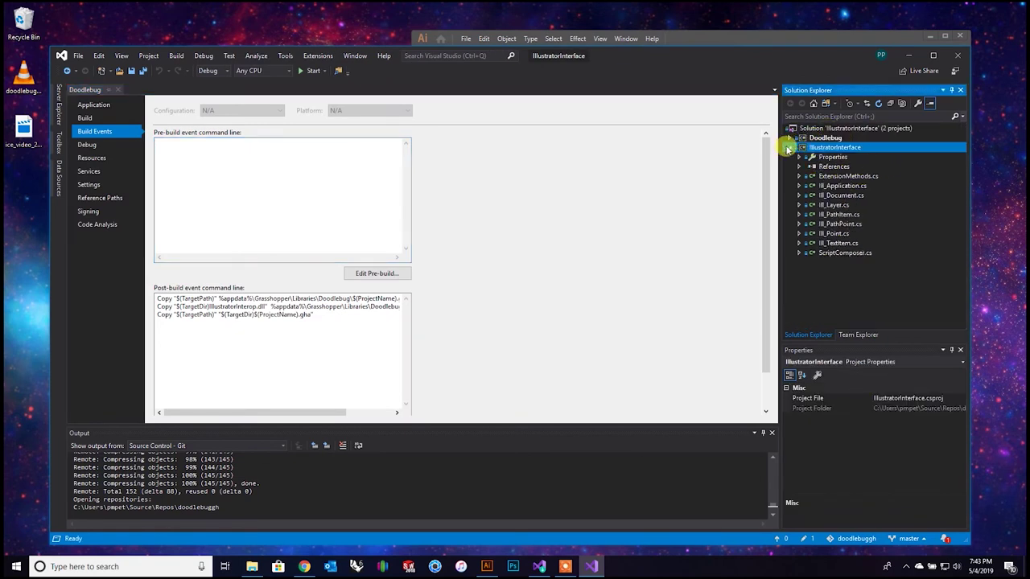
{"action": "left_click", "coordinate": [789, 147]}
{"action": "left_click", "coordinate": [834, 142]}
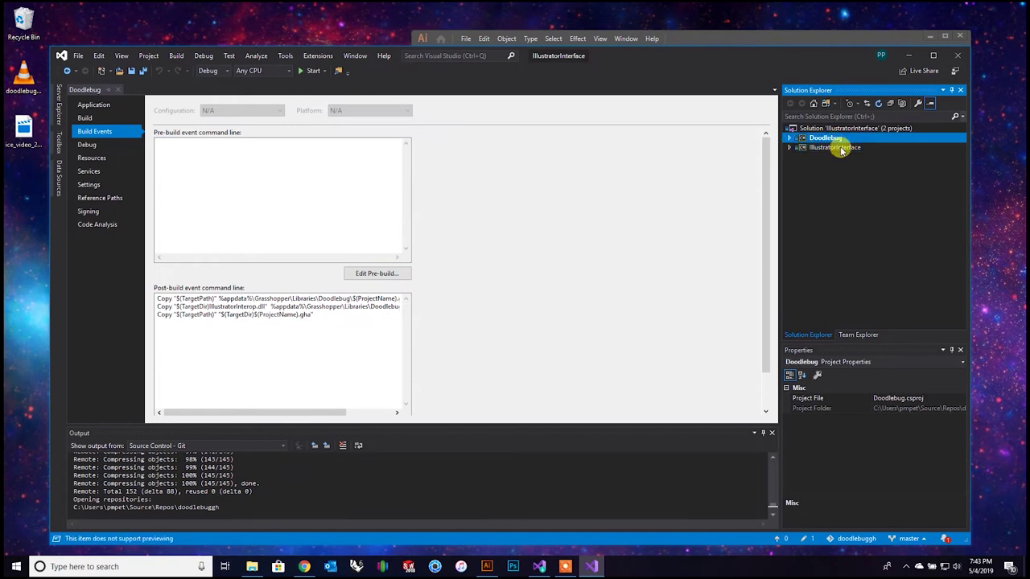
{"action": "left_click", "coordinate": [841, 150]}
{"action": "left_click", "coordinate": [842, 128]}
{"action": "left_click", "coordinate": [841, 138]}
{"action": "left_click", "coordinate": [841, 148]}
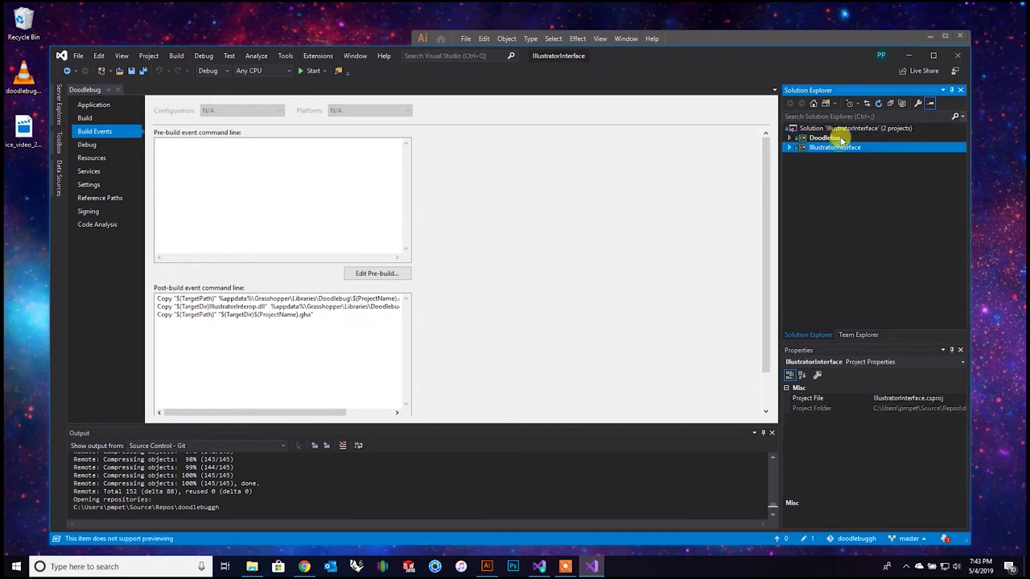
{"action": "left_click", "coordinate": [841, 138]}
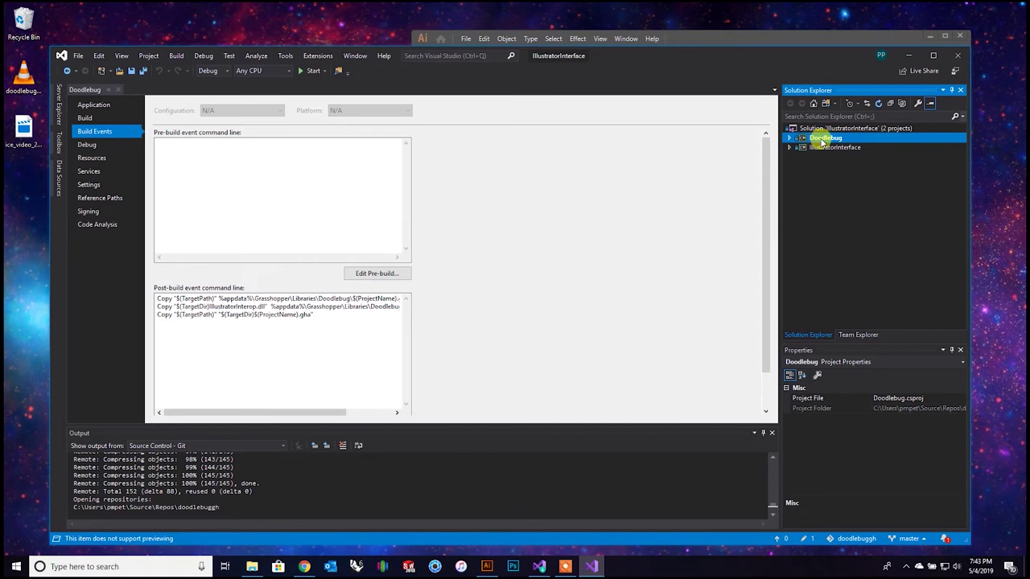
Expand the references of the Doodlebug project and inspect its Grasshopper and RhinoCommon entries.
{"action": "left_click", "coordinate": [790, 140]}
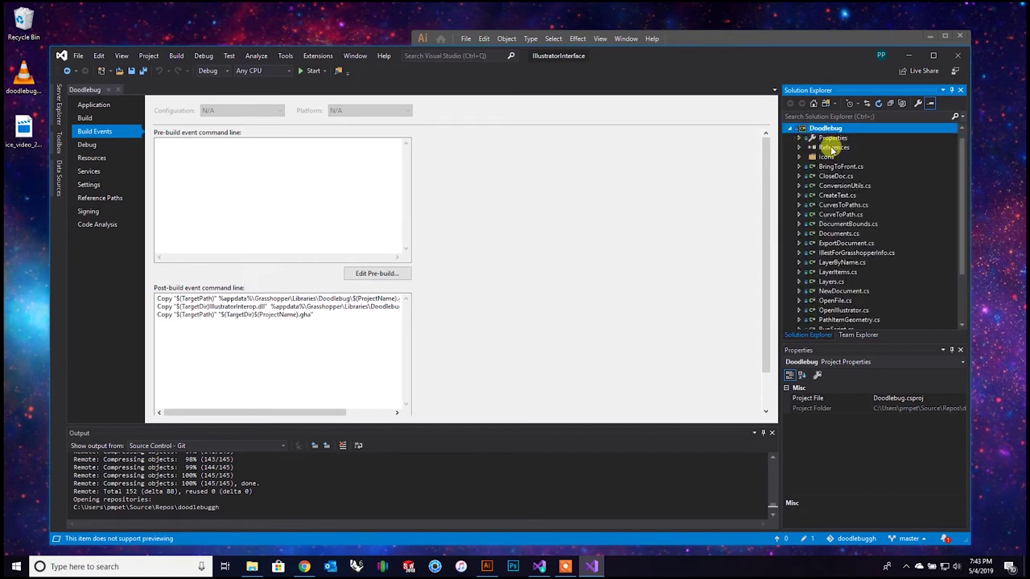
{"action": "left_click", "coordinate": [798, 148]}
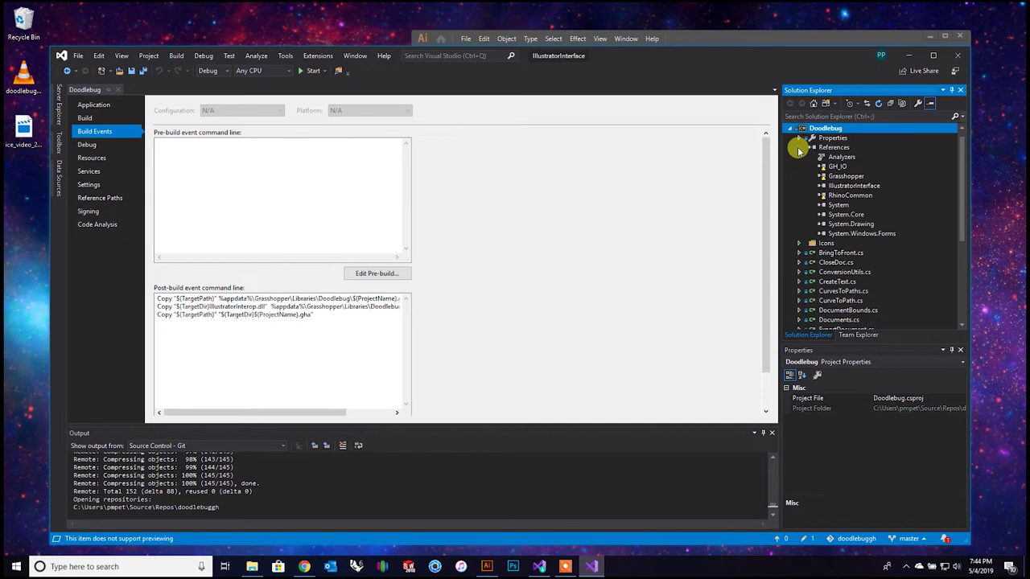
{"action": "left_click", "coordinate": [836, 175]}
{"action": "left_click", "coordinate": [822, 195]}
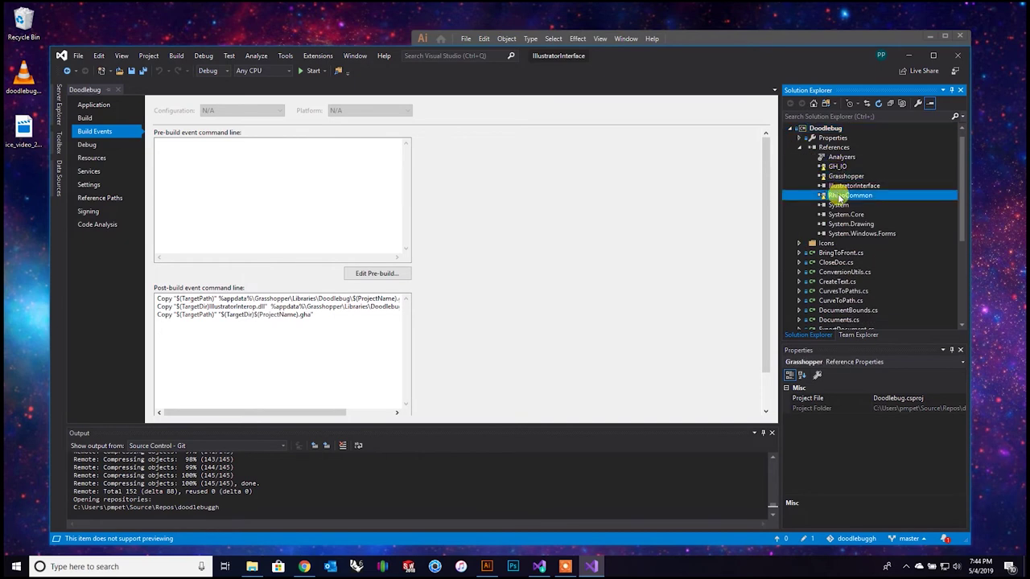
{"action": "left_click", "coordinate": [833, 175]}
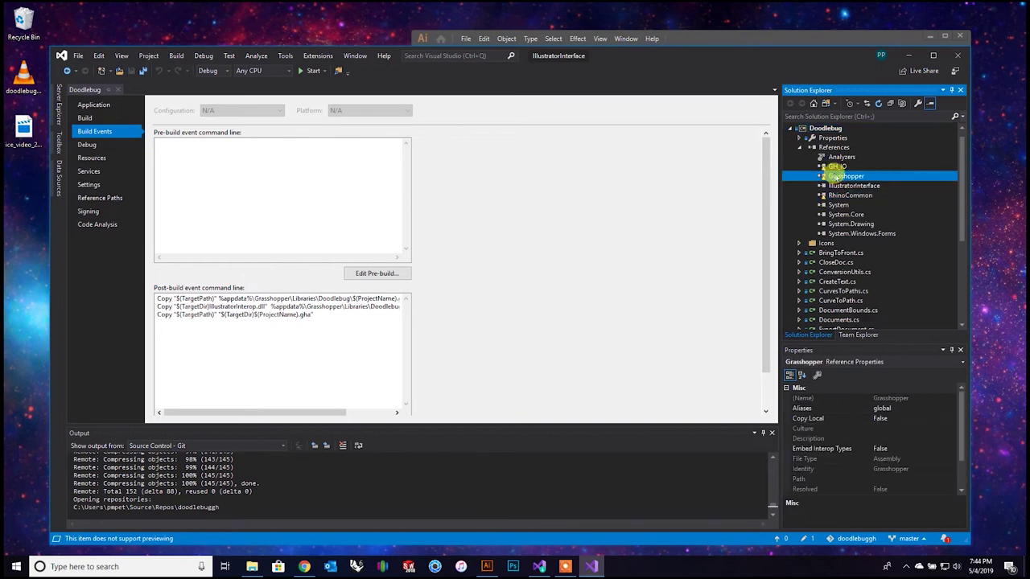
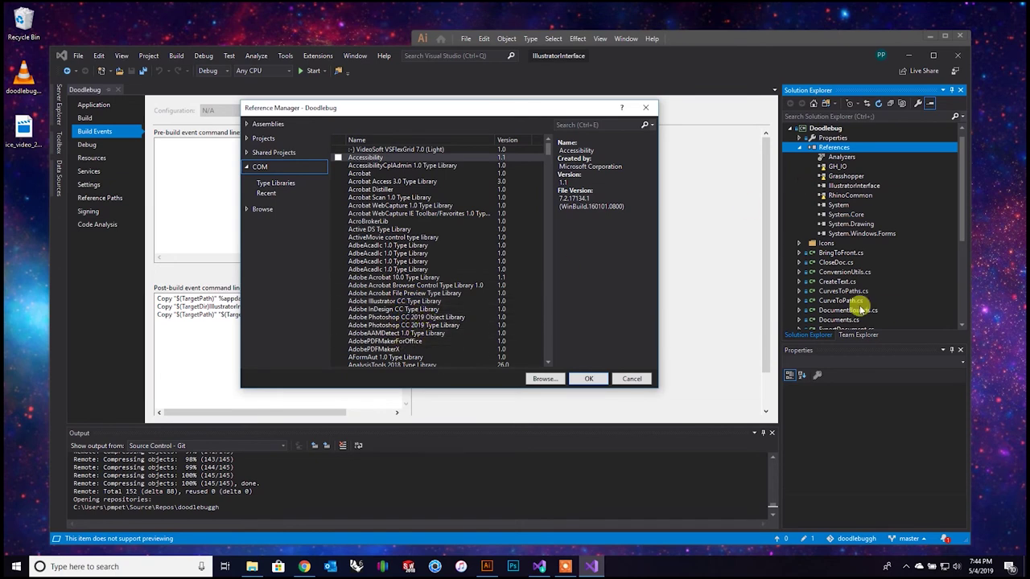
Browse for reference files for the Doodlebug project in C:\Program Files\Rhino 6\Plug-ins\Grasshopper.
{"action": "left_click", "coordinate": [258, 210]}
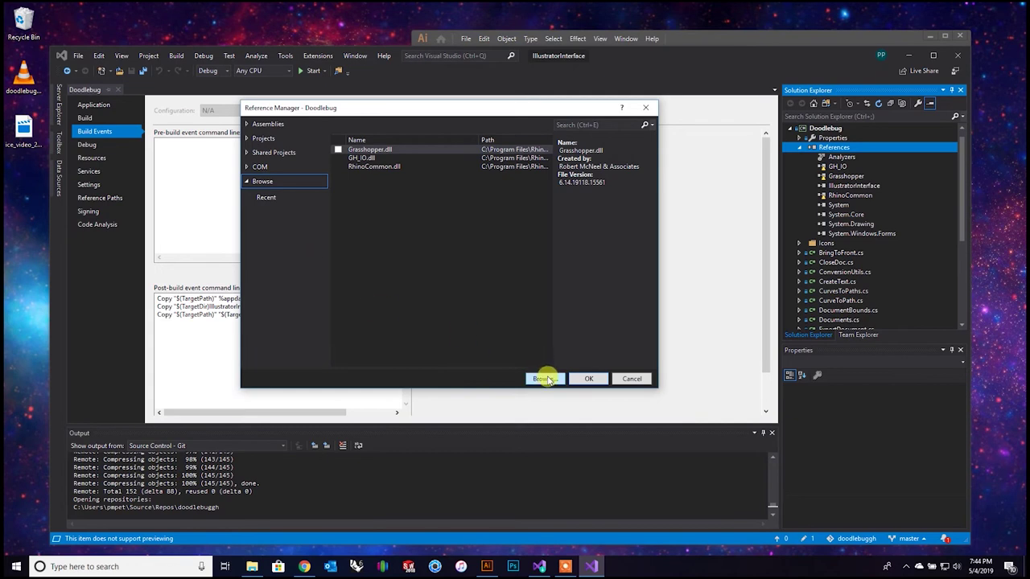
{"action": "left_click", "coordinate": [544, 379]}
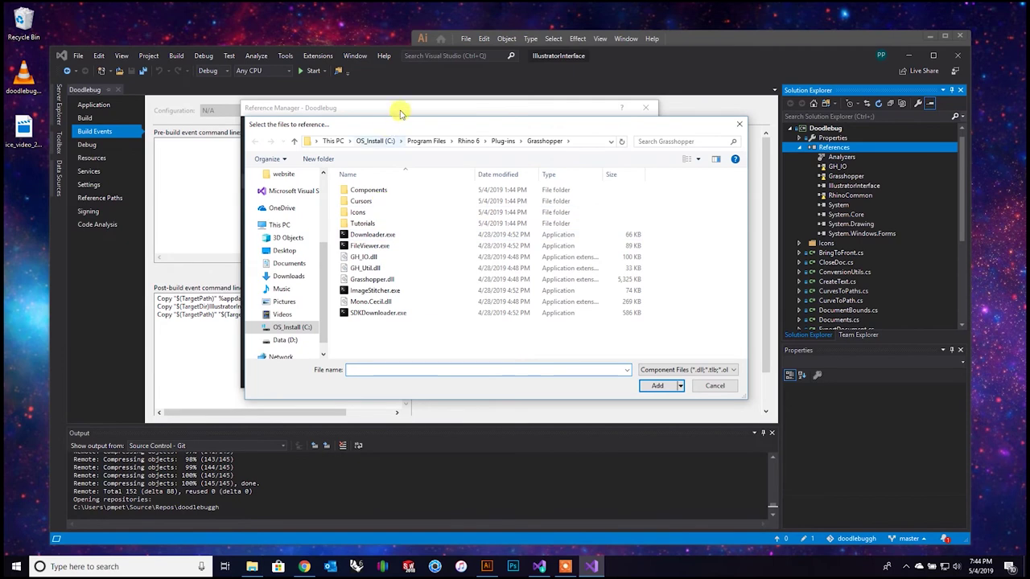
{"action": "left_click", "coordinate": [429, 142]}
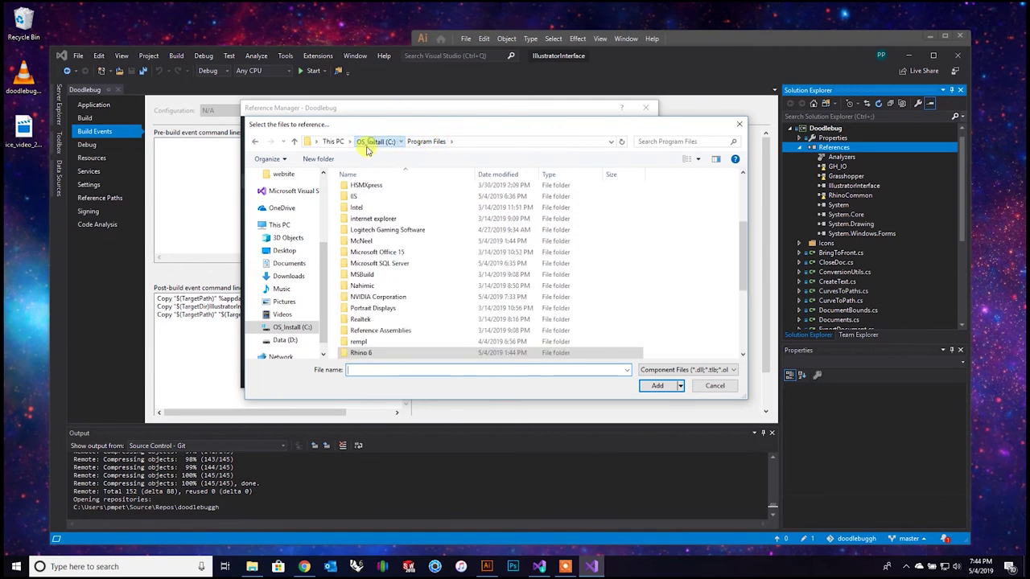
{"action": "left_click", "coordinate": [375, 140]}
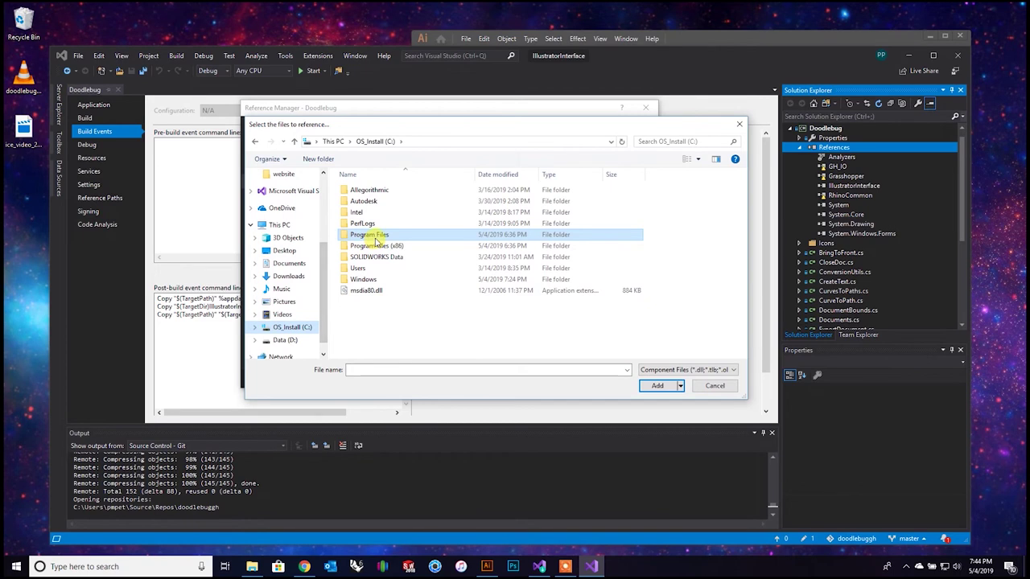
{"action": "double_click", "coordinate": [375, 238]}
{"action": "scroll", "coordinate": [374, 241], "scroll_direction": "down", "scroll_amount": 5}
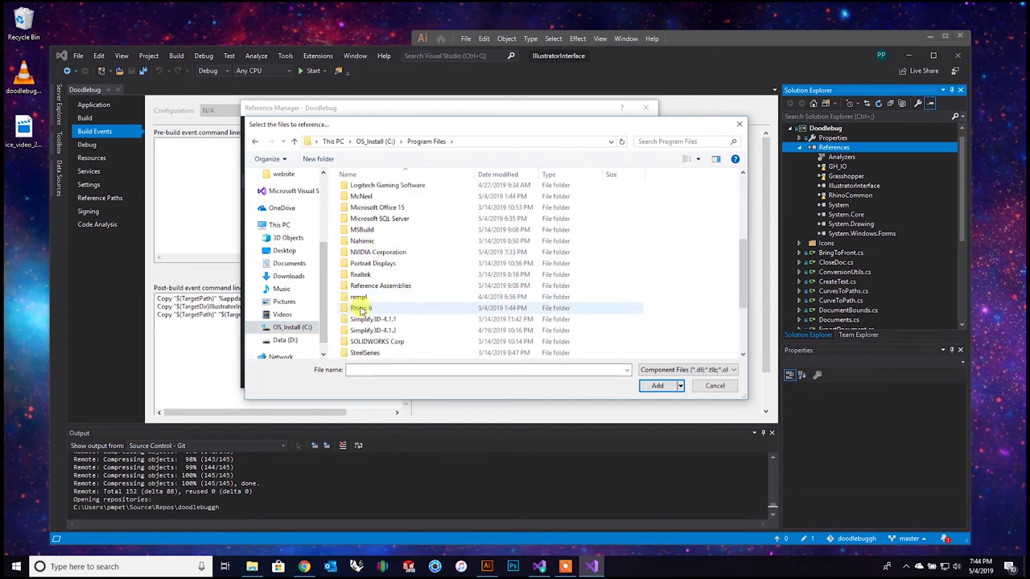
{"action": "double_click", "coordinate": [369, 309]}
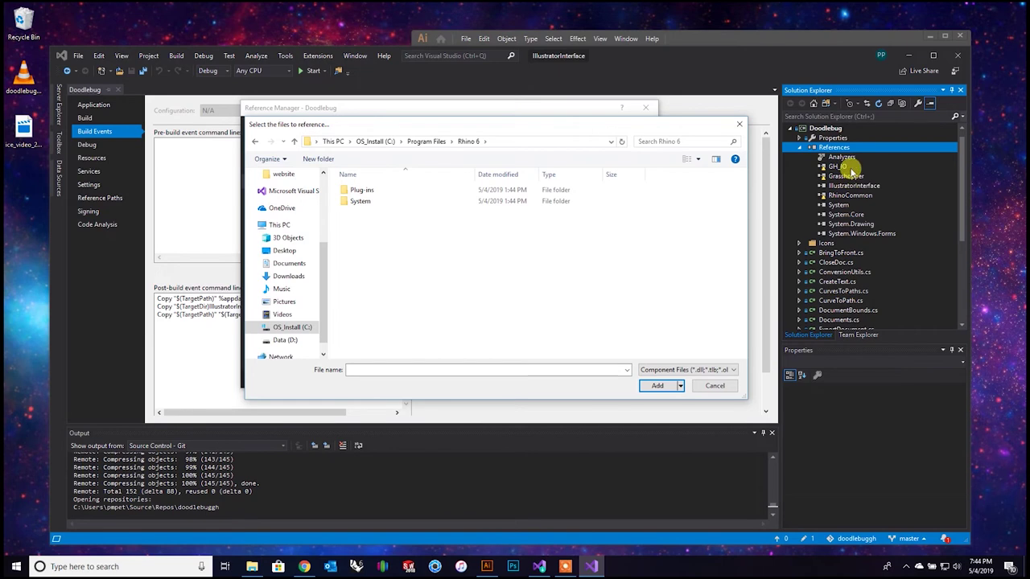
{"action": "double_click", "coordinate": [397, 190]}
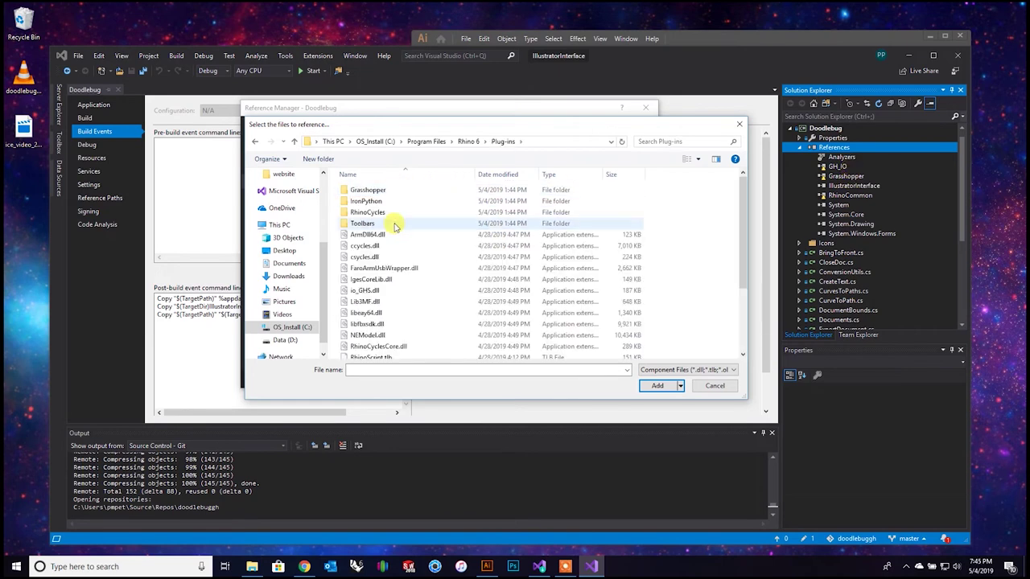
{"action": "double_click", "coordinate": [378, 193]}
Select only GH_IO.dll in the Grasshopper folder and add it to the Reference Manager list.
{"action": "left_click", "coordinate": [366, 257]}
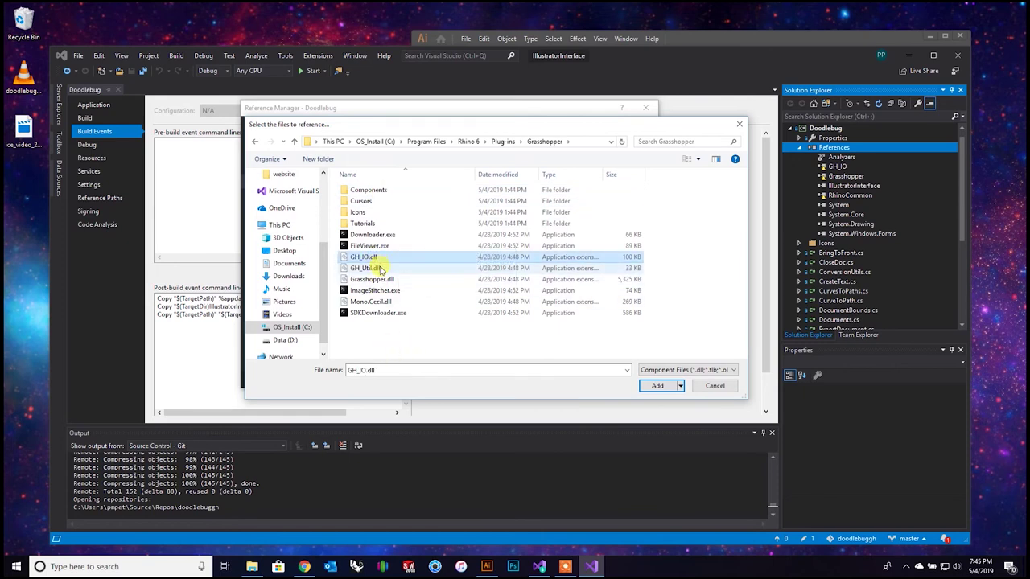
{"action": "left_click", "coordinate": [380, 269], "text": "ctrl"}
{"action": "left_click", "coordinate": [370, 268], "text": "ctrl"}
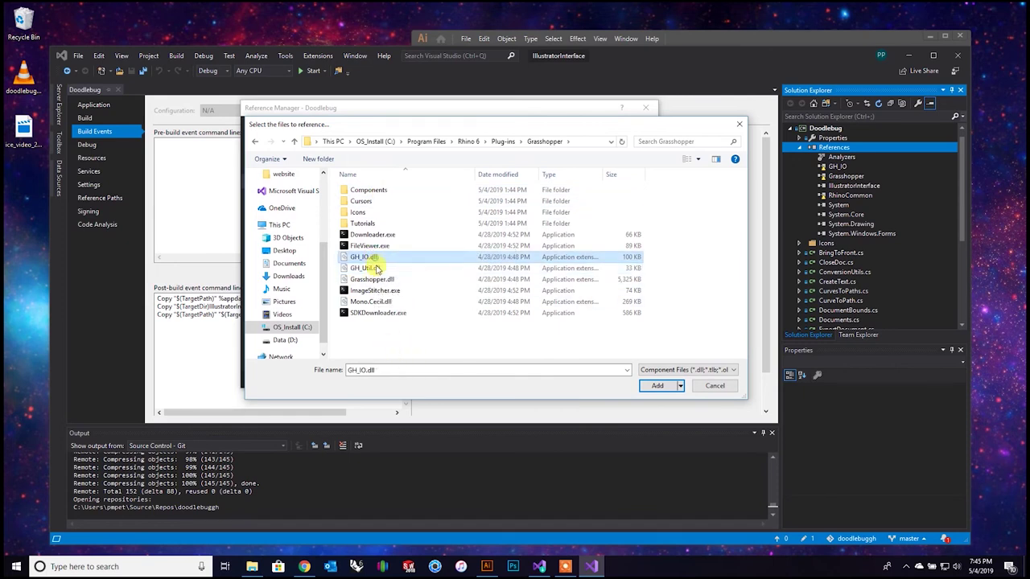
{"action": "left_click", "coordinate": [378, 279], "text": "ctrl"}
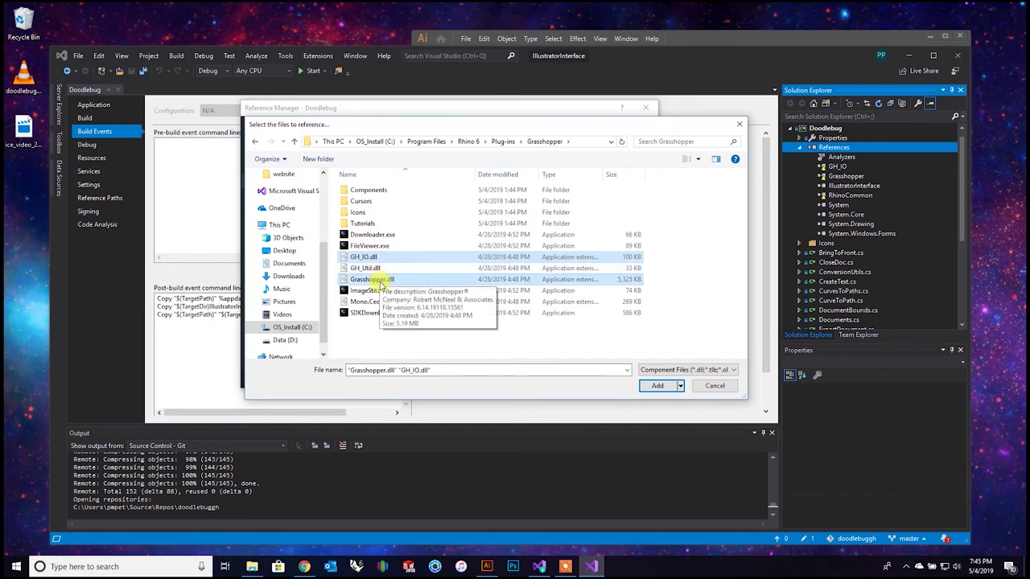
{"action": "left_click", "coordinate": [386, 258]}
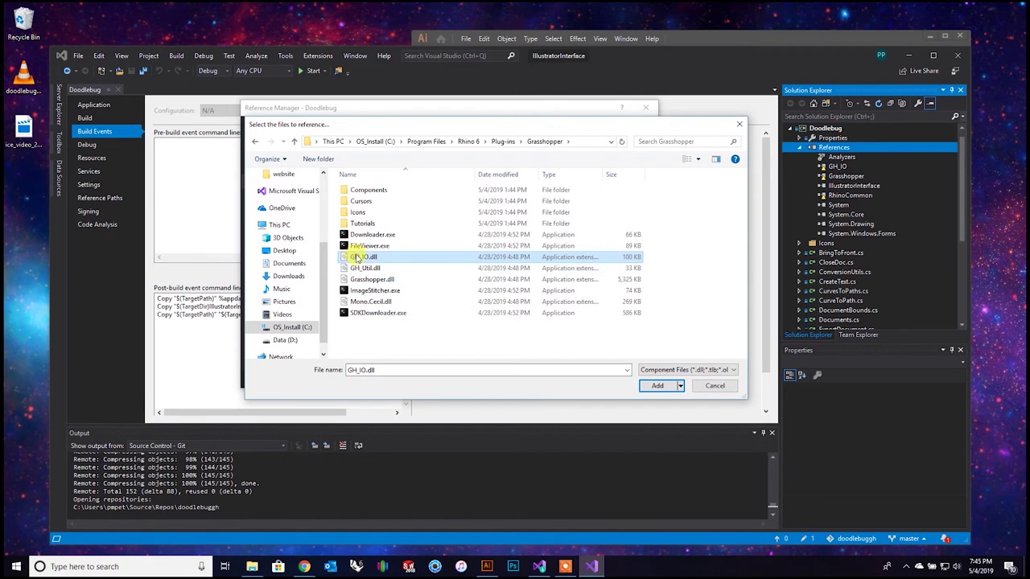
{"action": "left_click", "coordinate": [657, 386]}
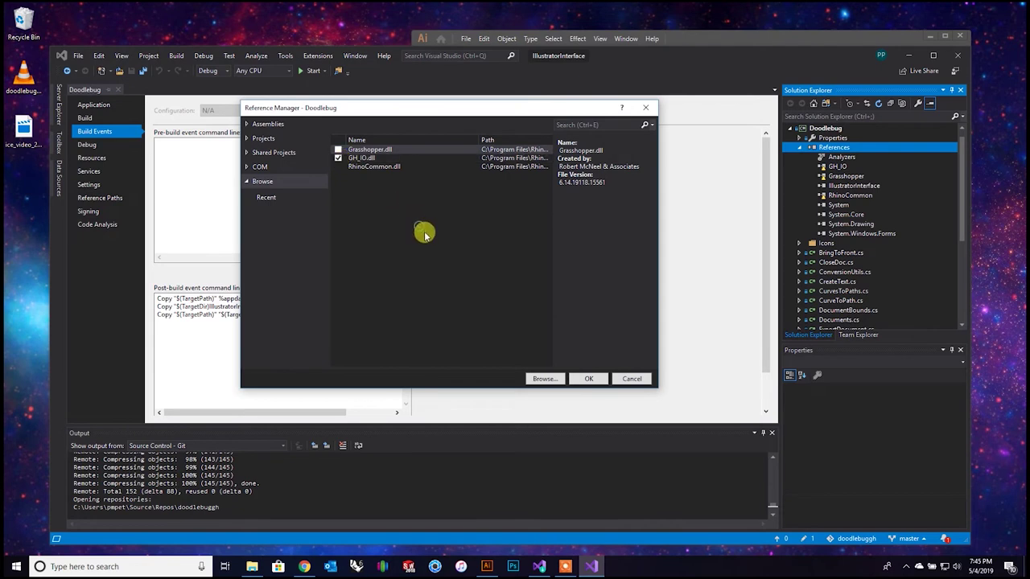
Confirm the GH_IO.dll reference and add Grasshopper.dll from the Rhino 6 Plug-ins\Grasshopper folder to the Doodlebug project's references.
{"action": "left_click", "coordinate": [582, 376]}
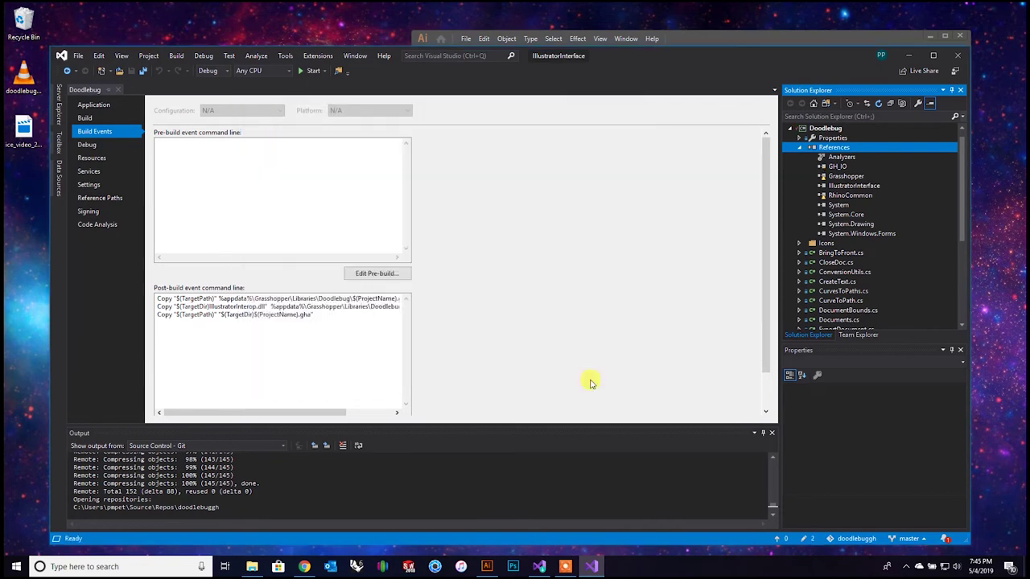
{"action": "left_click", "coordinate": [837, 178]}
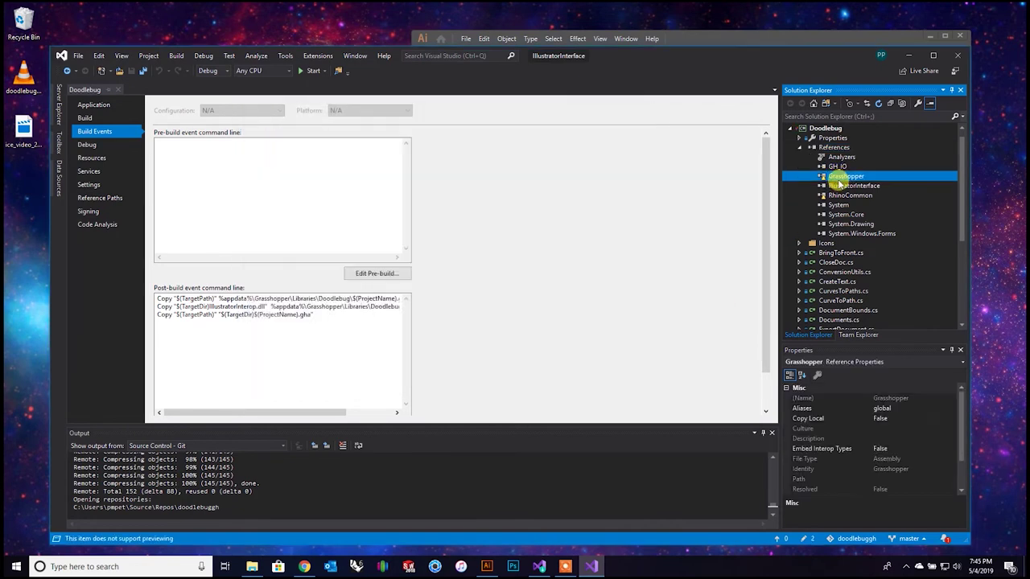
{"action": "left_click", "coordinate": [830, 147]}
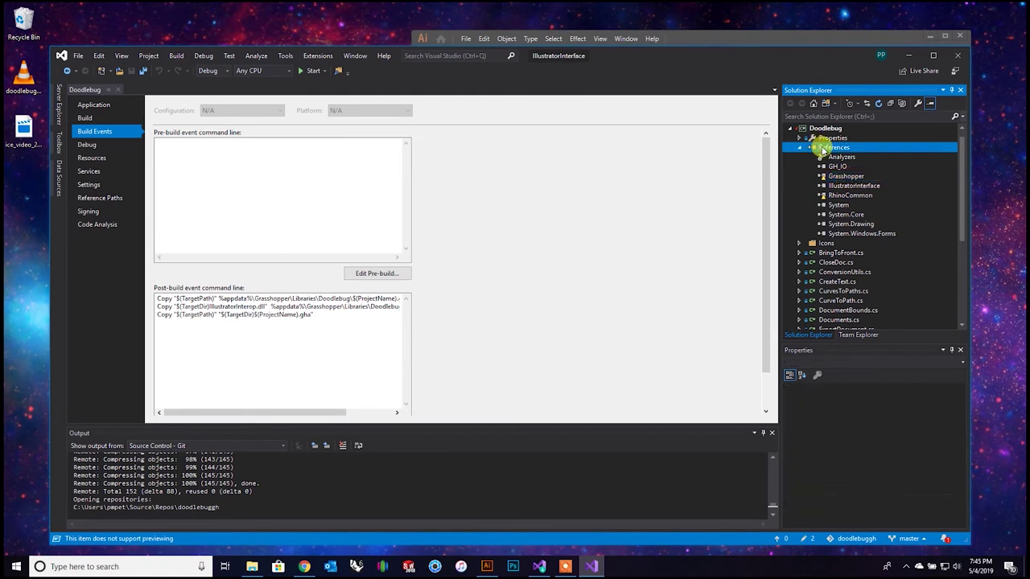
{"action": "right_click", "coordinate": [827, 148]}
{"action": "left_click", "coordinate": [855, 154]}
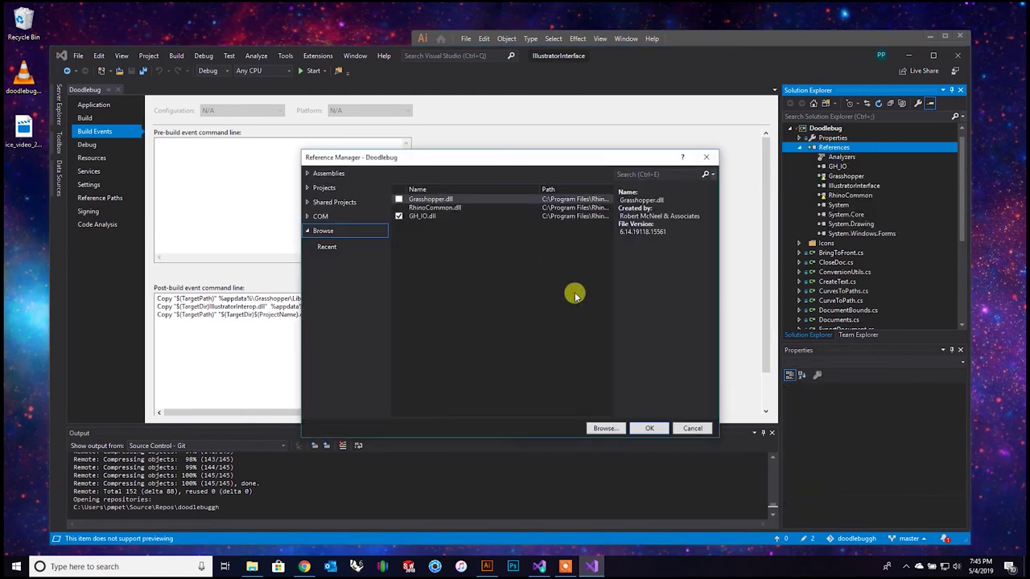
{"action": "left_click", "coordinate": [602, 428]}
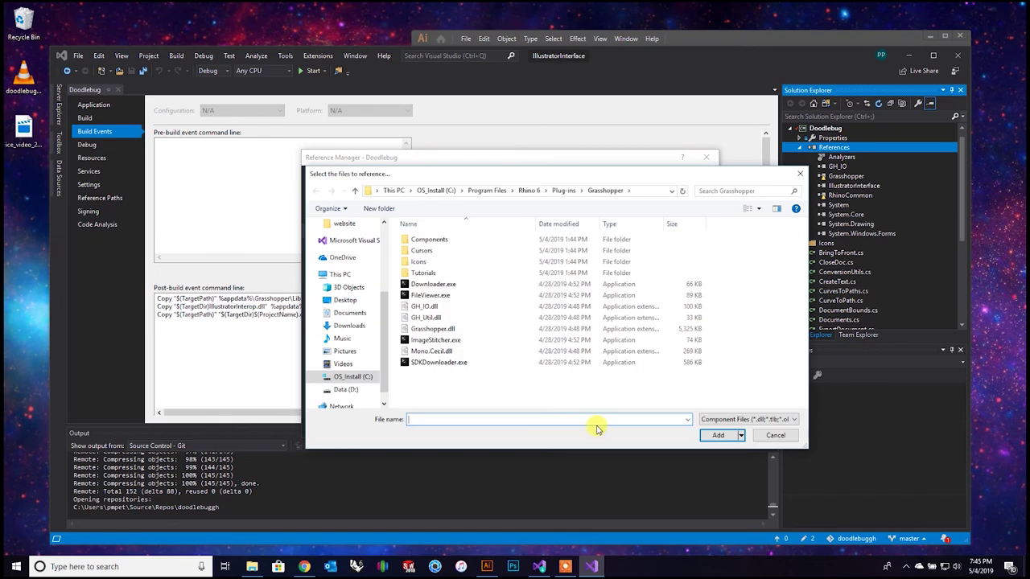
{"action": "left_click", "coordinate": [437, 329]}
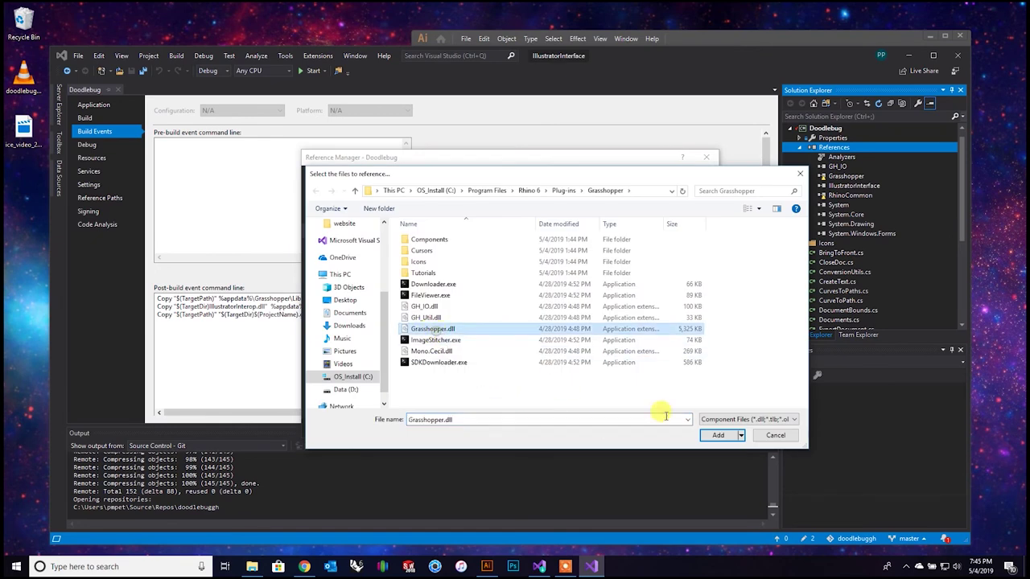
{"action": "left_click", "coordinate": [716, 437]}
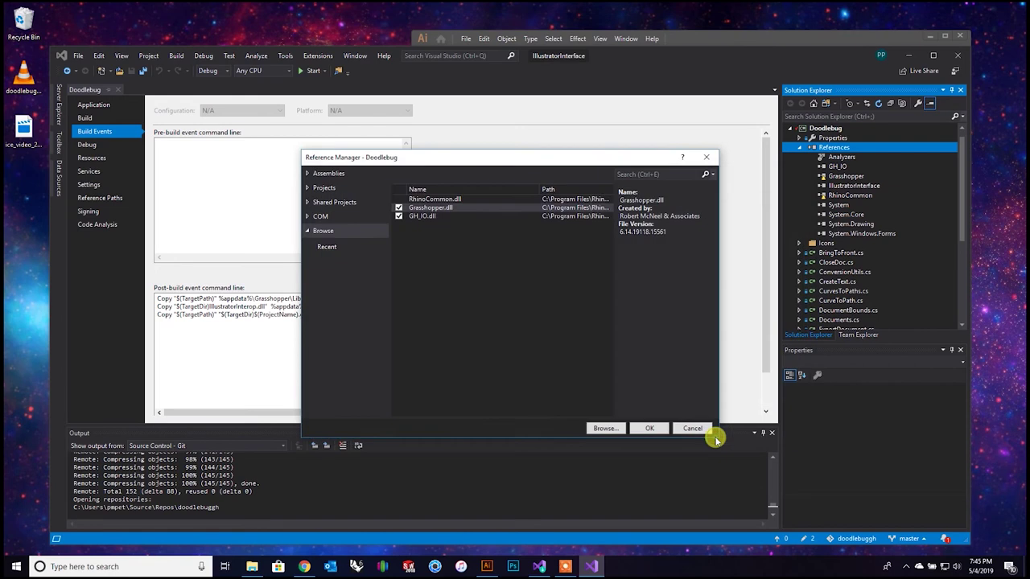
{"action": "left_click", "coordinate": [648, 431]}
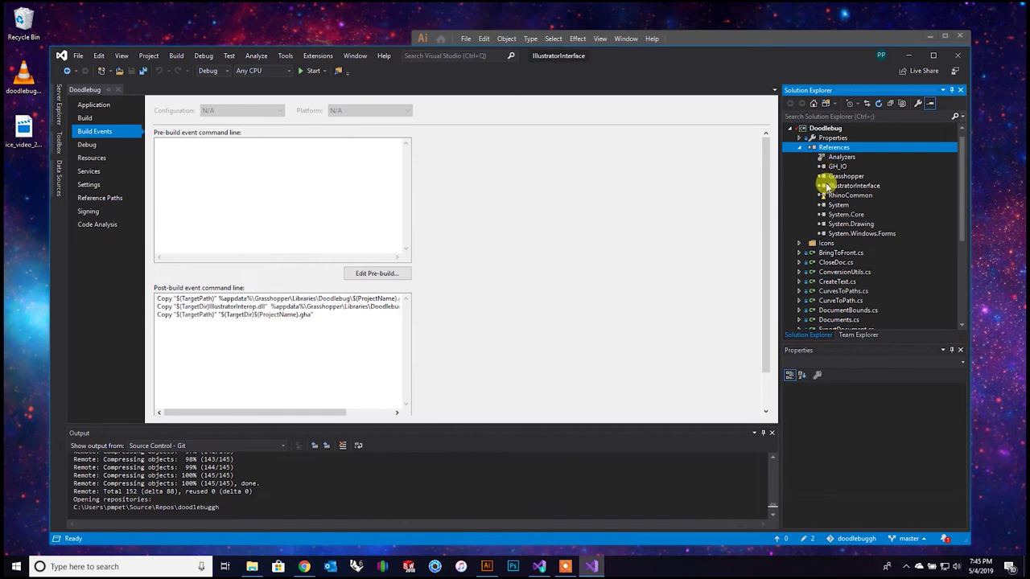
Browse for another reference file for the Doodlebug project in C:\Program Files\Rhino 6.
{"action": "left_click", "coordinate": [830, 195]}
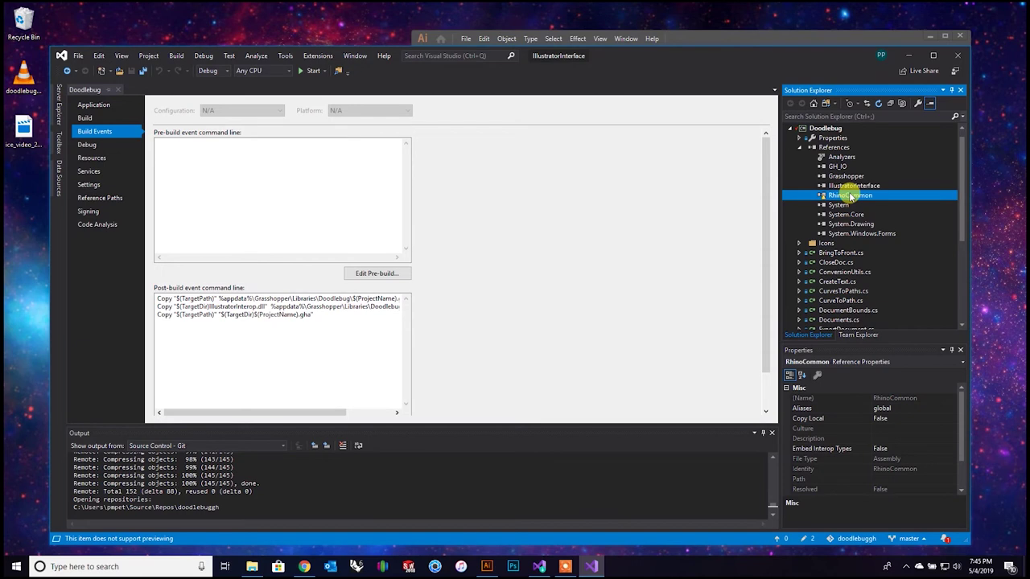
{"action": "right_click", "coordinate": [833, 151]}
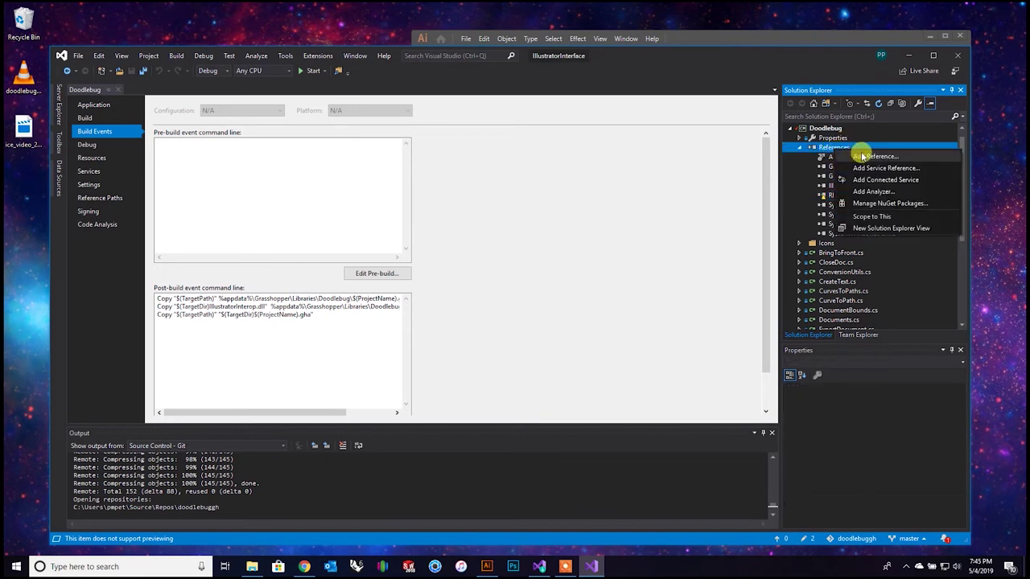
{"action": "left_click", "coordinate": [868, 156]}
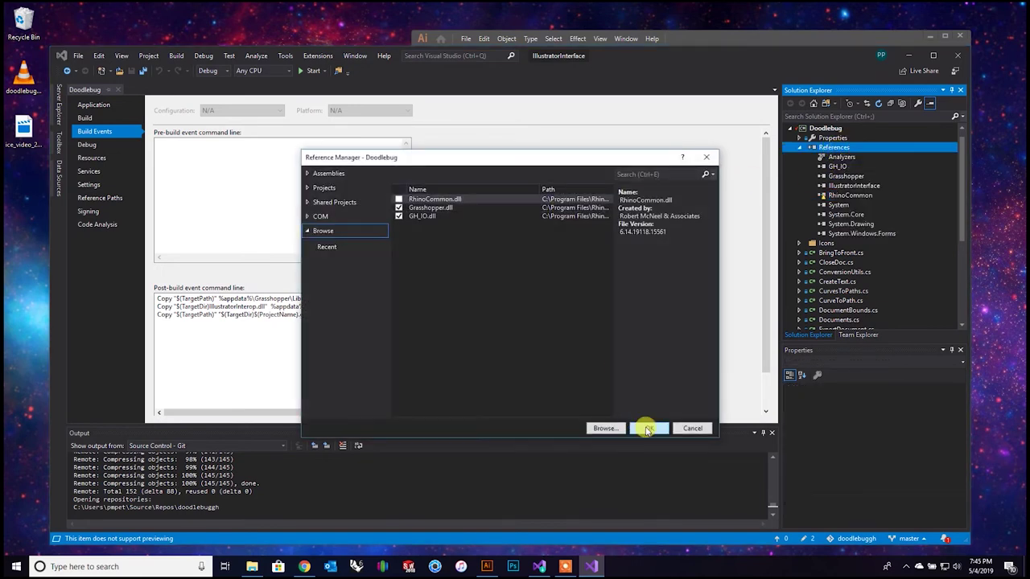
{"action": "left_click", "coordinate": [613, 429]}
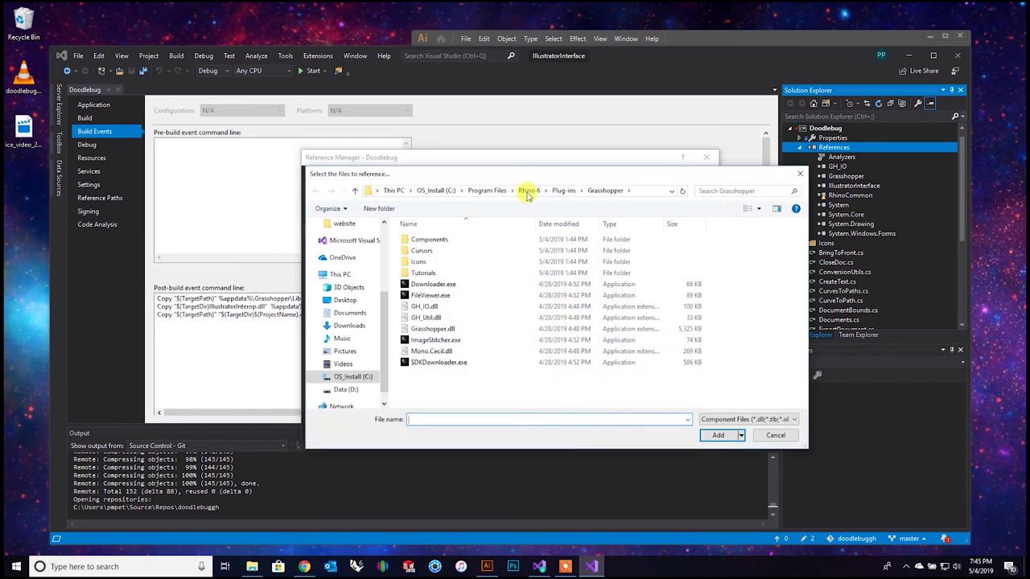
{"action": "left_click", "coordinate": [528, 190]}
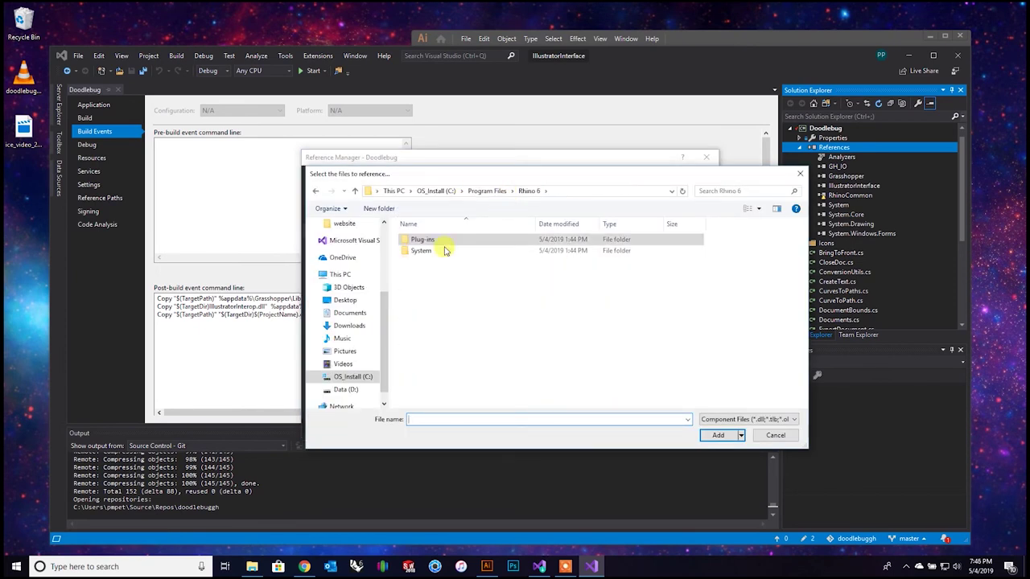
{"action": "left_click", "coordinate": [415, 250]}
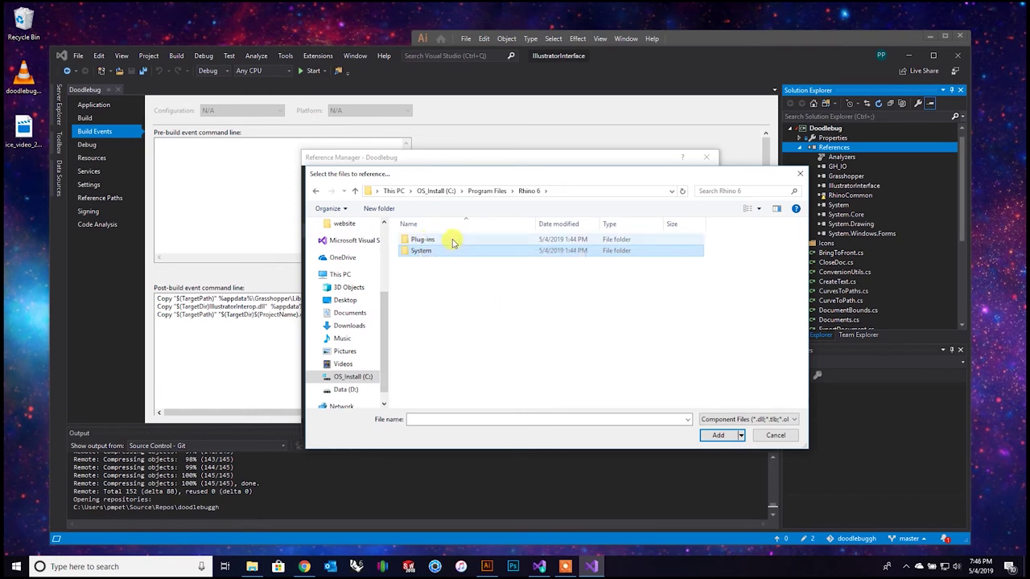
{"action": "left_click", "coordinate": [453, 242]}
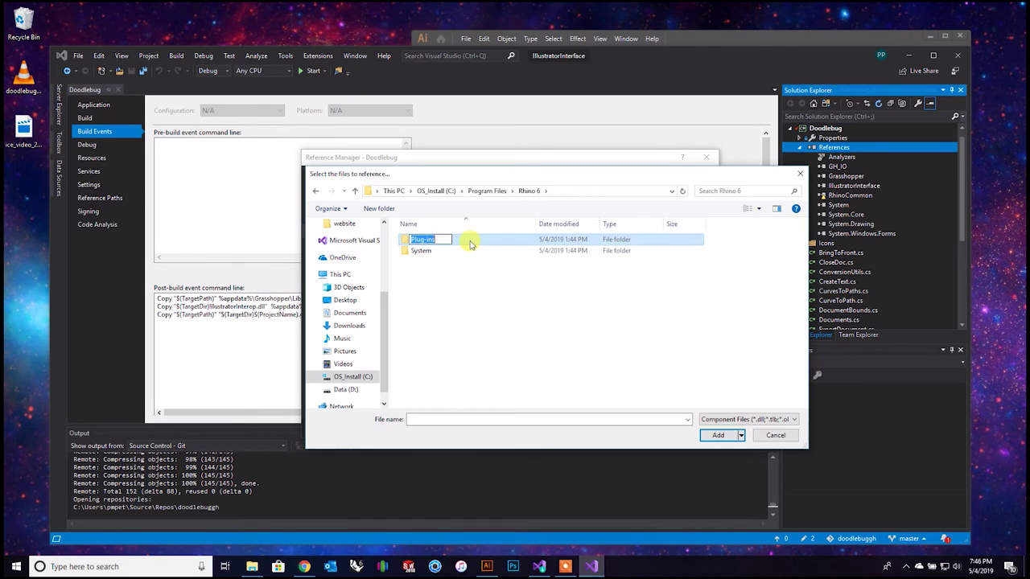
{"action": "double_click", "coordinate": [471, 243]}
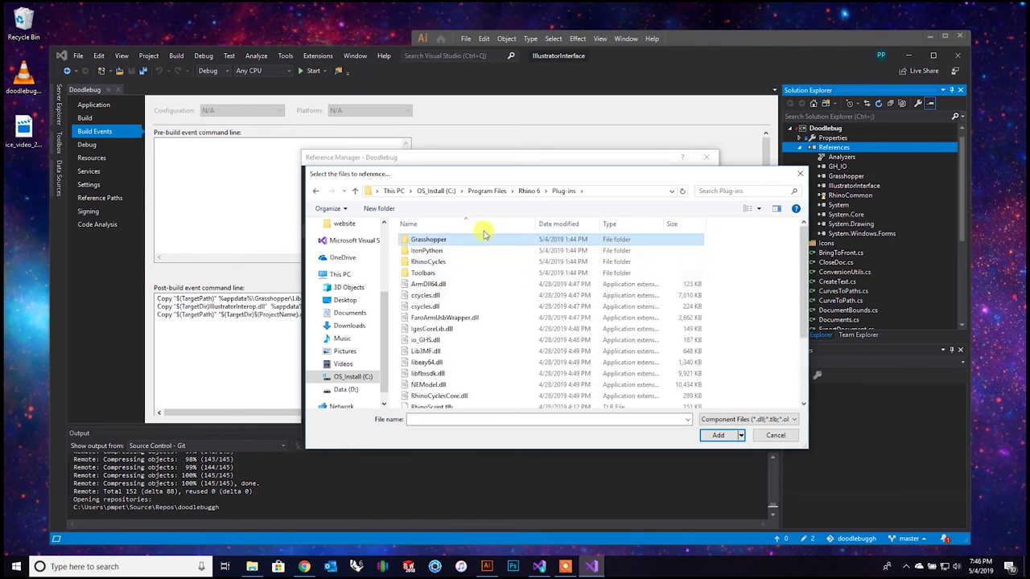
{"action": "left_click", "coordinate": [527, 191]}
{"action": "left_click_drag", "start_coordinate": [533, 178], "coordinate": [518, 175]}
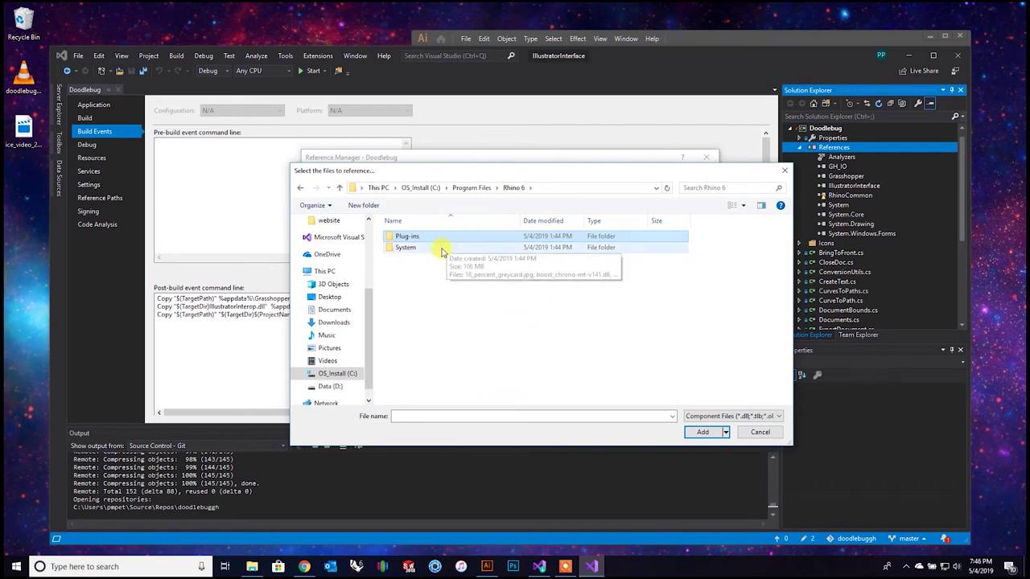
{"action": "left_click", "coordinate": [464, 187]}
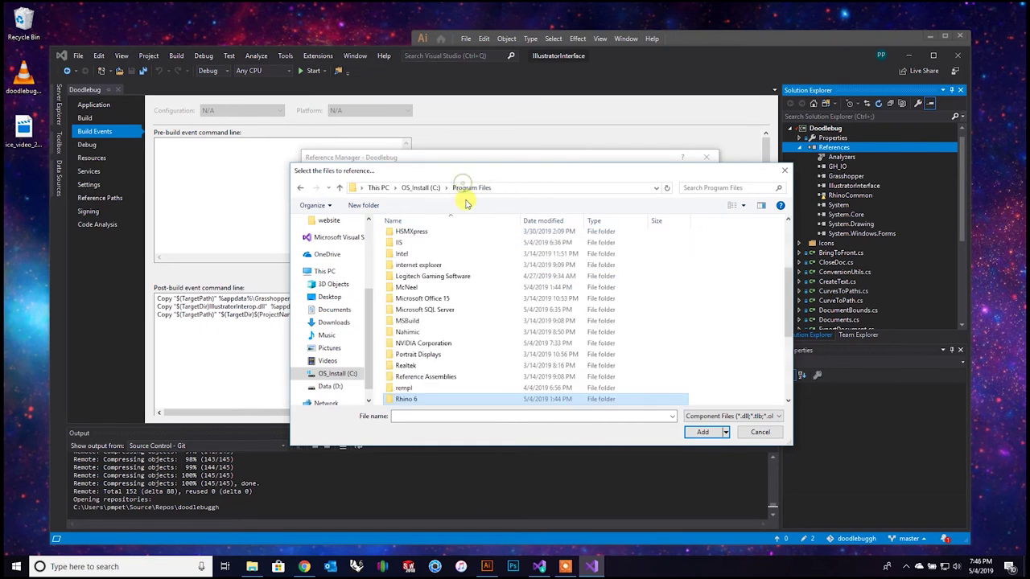
{"action": "double_click", "coordinate": [436, 394]}
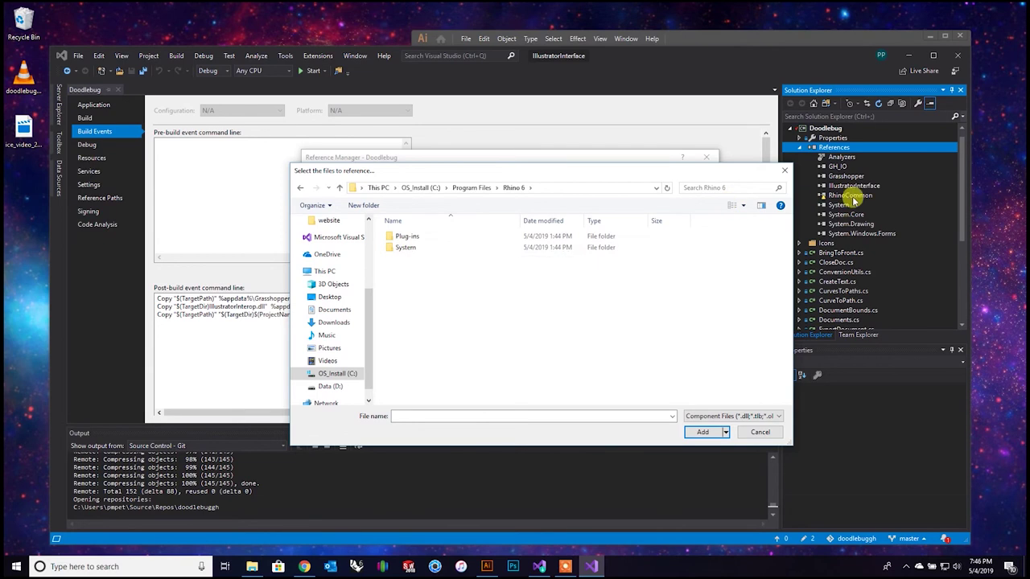
Add RhinoCommon.dll from the Rhino 6 System folder to the Doodlebug project's references.
{"action": "double_click", "coordinate": [433, 254]}
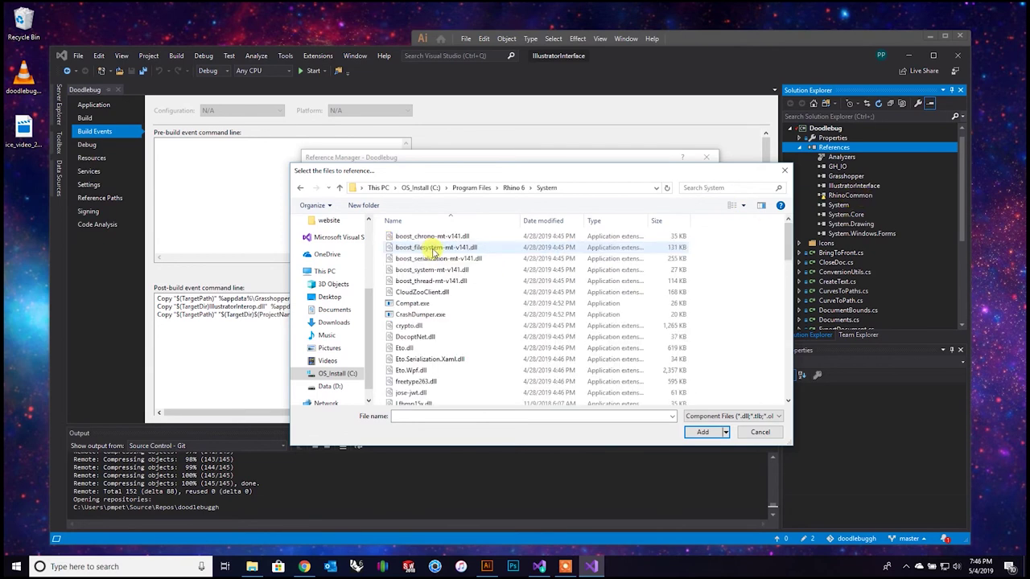
{"action": "scroll", "coordinate": [459, 306], "scroll_direction": "down", "scroll_amount": 5}
{"action": "scroll", "coordinate": [463, 299], "scroll_direction": "down", "scroll_amount": 10}
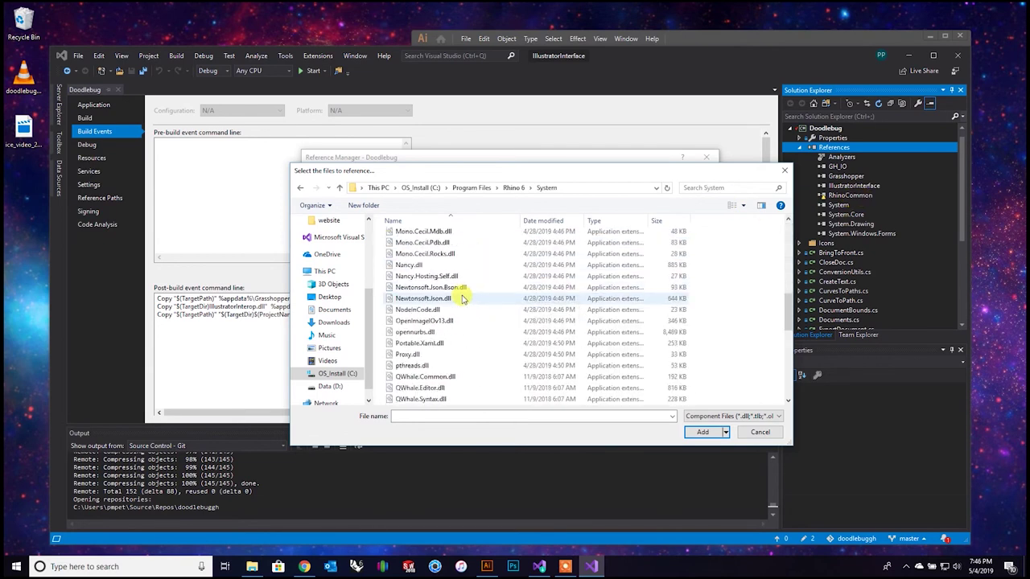
{"action": "scroll", "coordinate": [463, 299], "scroll_direction": "down", "scroll_amount": 3}
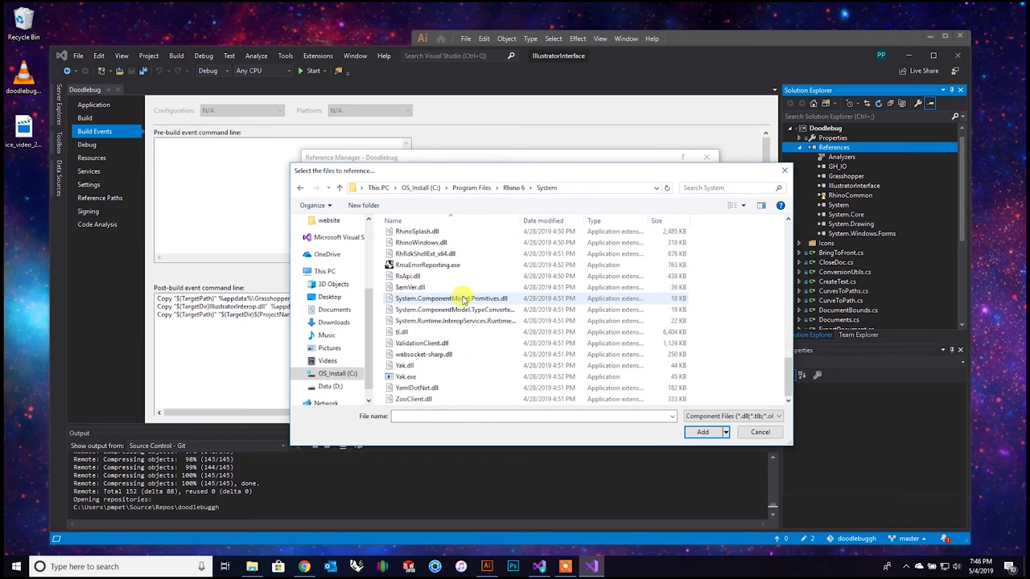
{"action": "scroll", "coordinate": [463, 299], "scroll_direction": "up", "scroll_amount": 3}
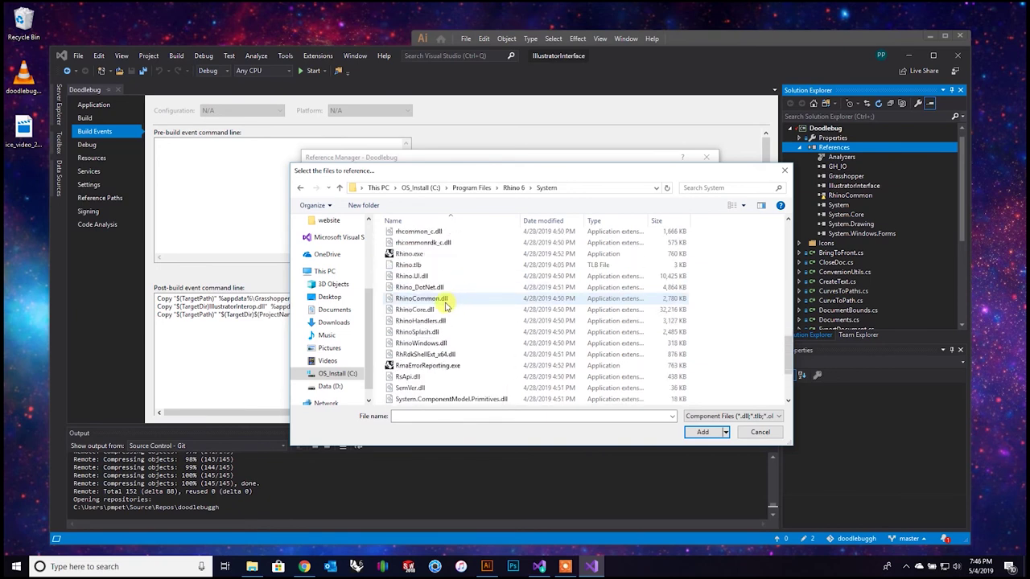
{"action": "left_click", "coordinate": [444, 300]}
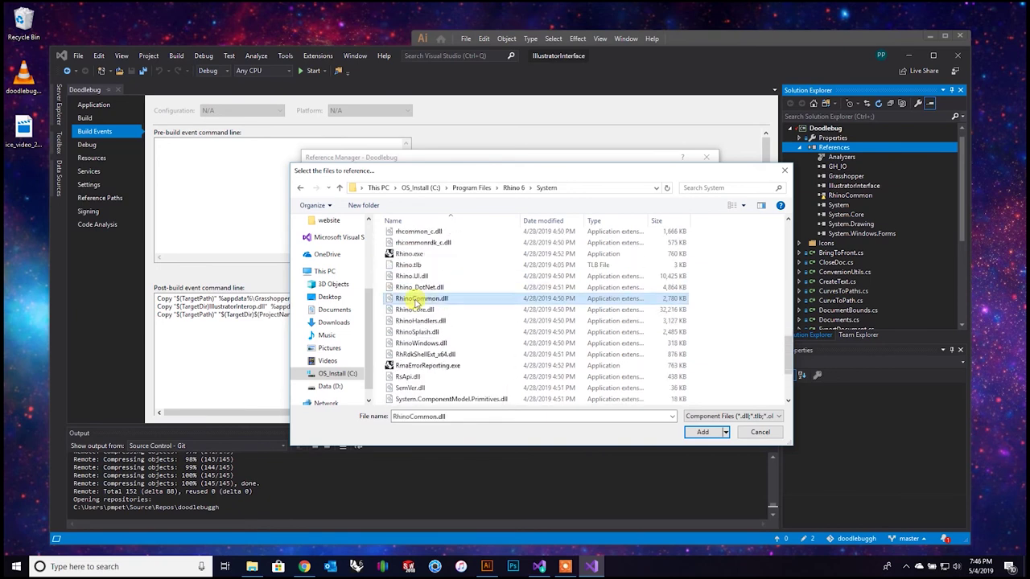
{"action": "left_click", "coordinate": [703, 432]}
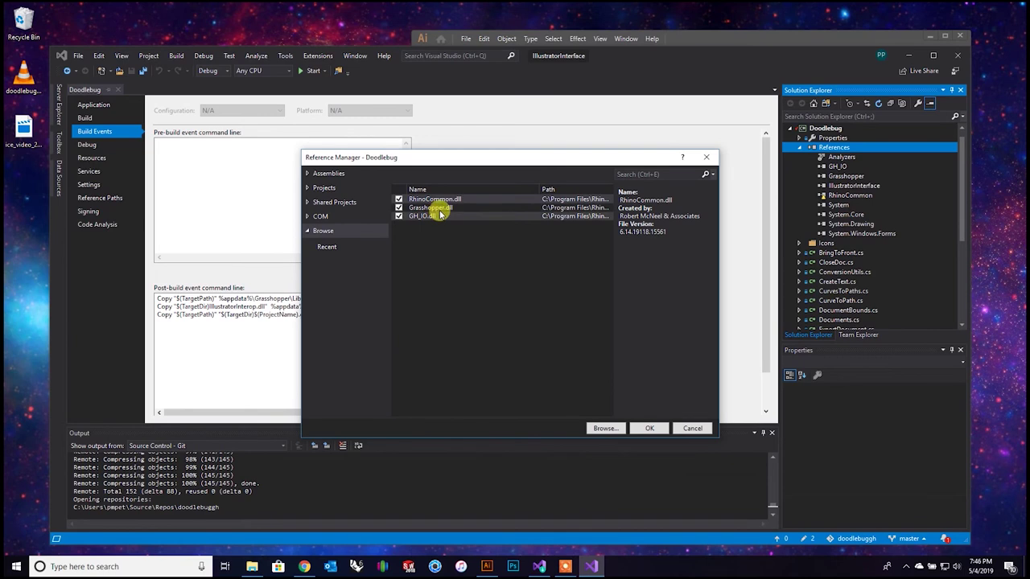
{"action": "left_click", "coordinate": [653, 428]}
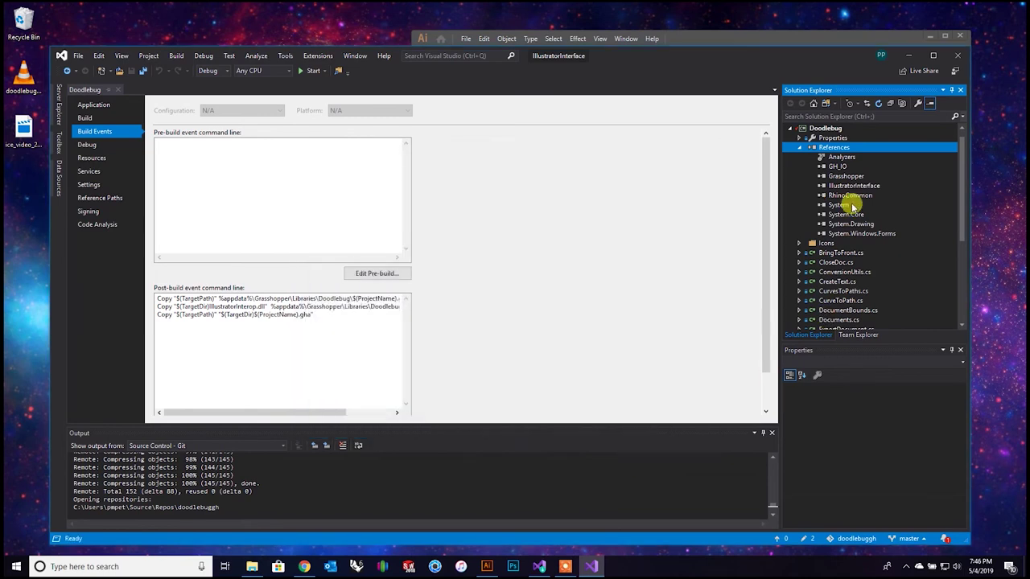
Check the RhinoCommon reference and collapse the Doodlebug project tree.
{"action": "left_click", "coordinate": [848, 195]}
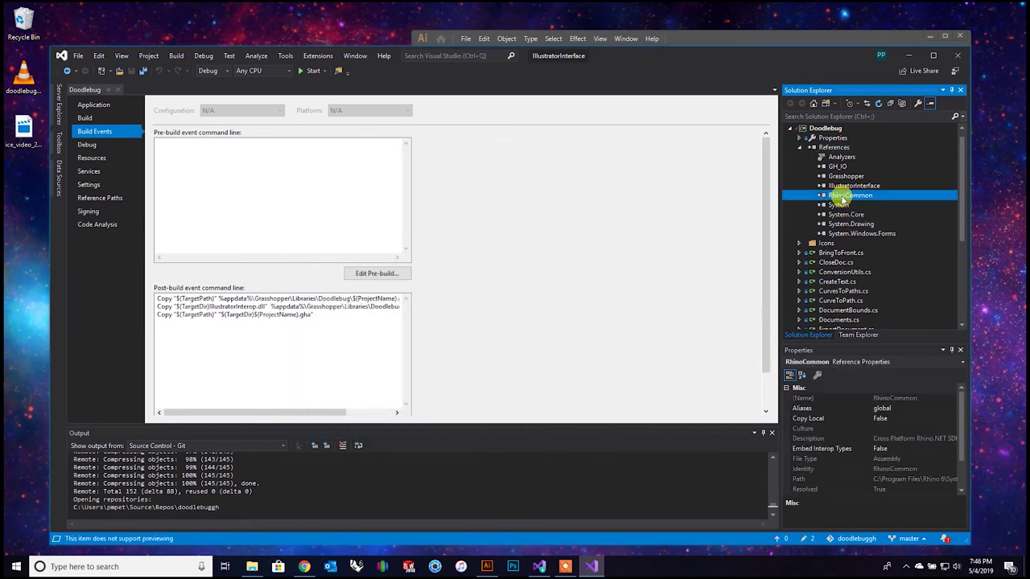
{"action": "left_click", "coordinate": [800, 148]}
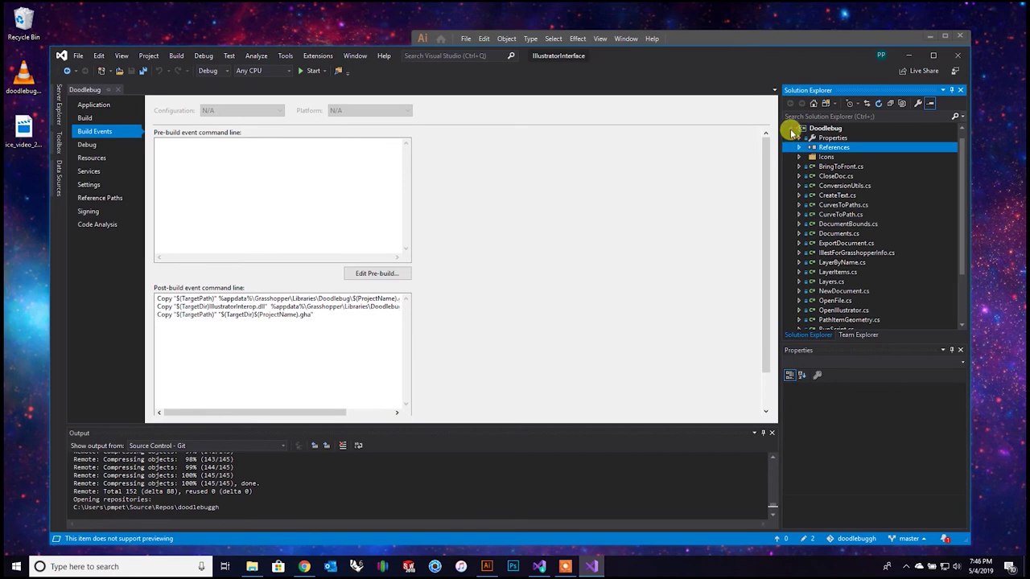
{"action": "left_click", "coordinate": [793, 129]}
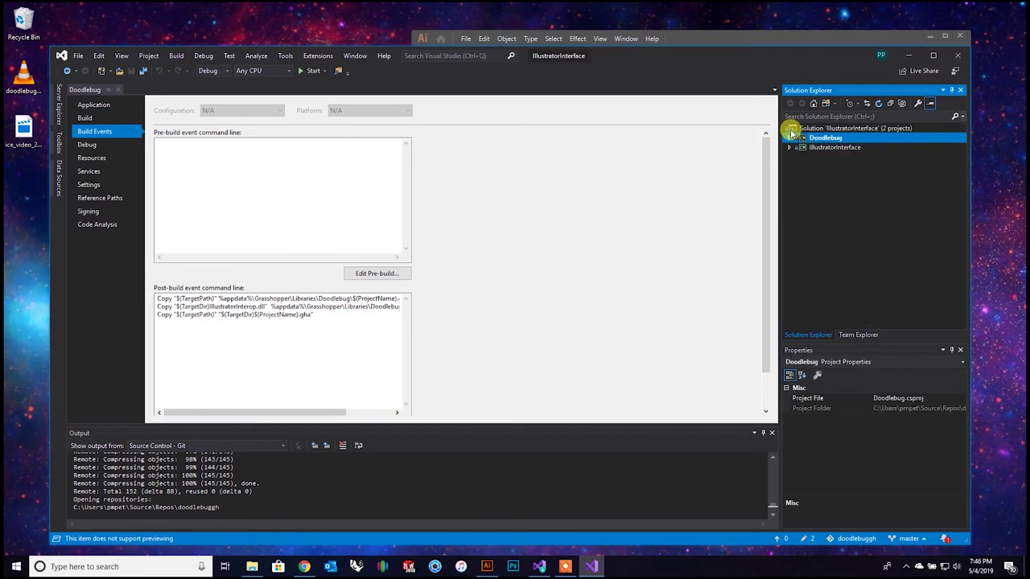
Expand the references of the IllustratorInterface project and remove its unresolved Illustrator reference.
{"action": "left_click", "coordinate": [836, 148]}
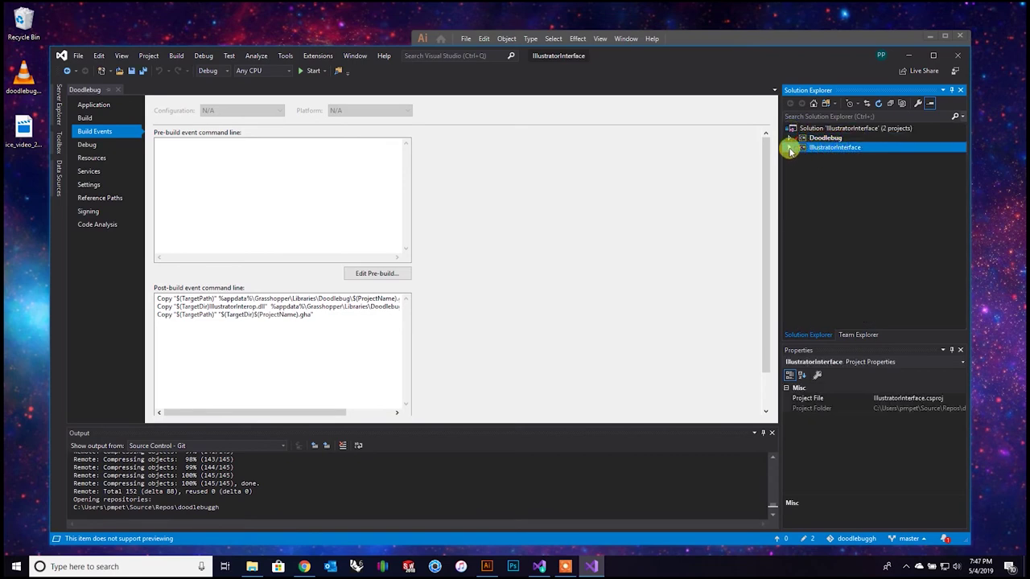
{"action": "left_click", "coordinate": [790, 148]}
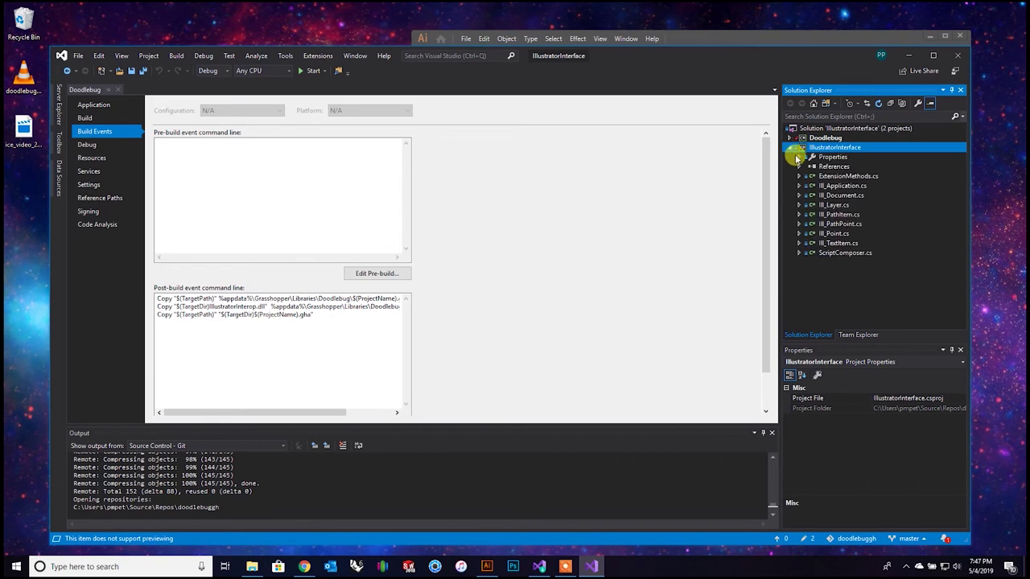
{"action": "left_click", "coordinate": [799, 167]}
{"action": "left_click", "coordinate": [841, 185]}
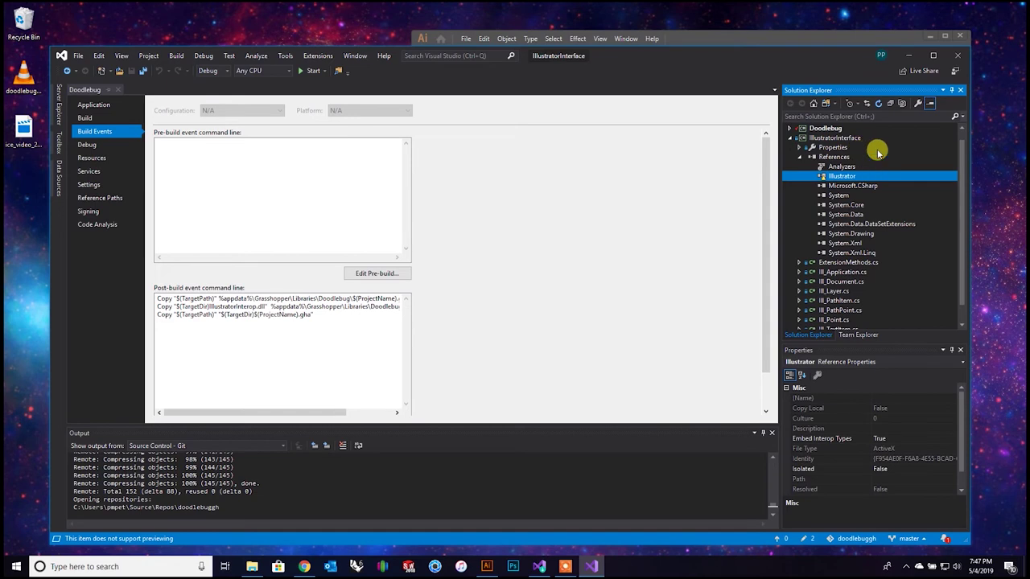
{"action": "right_click", "coordinate": [837, 176]}
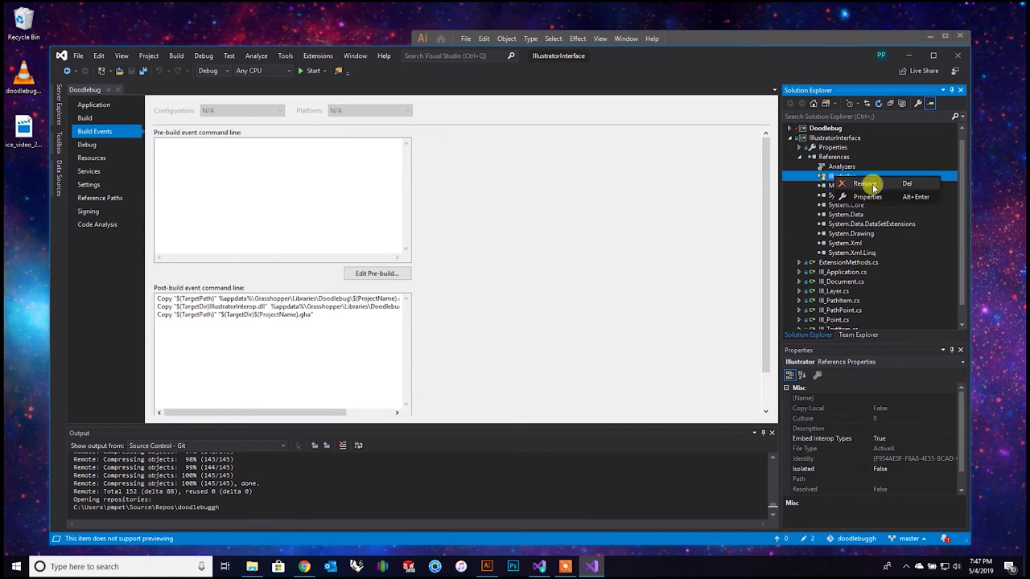
{"action": "left_click", "coordinate": [863, 185]}
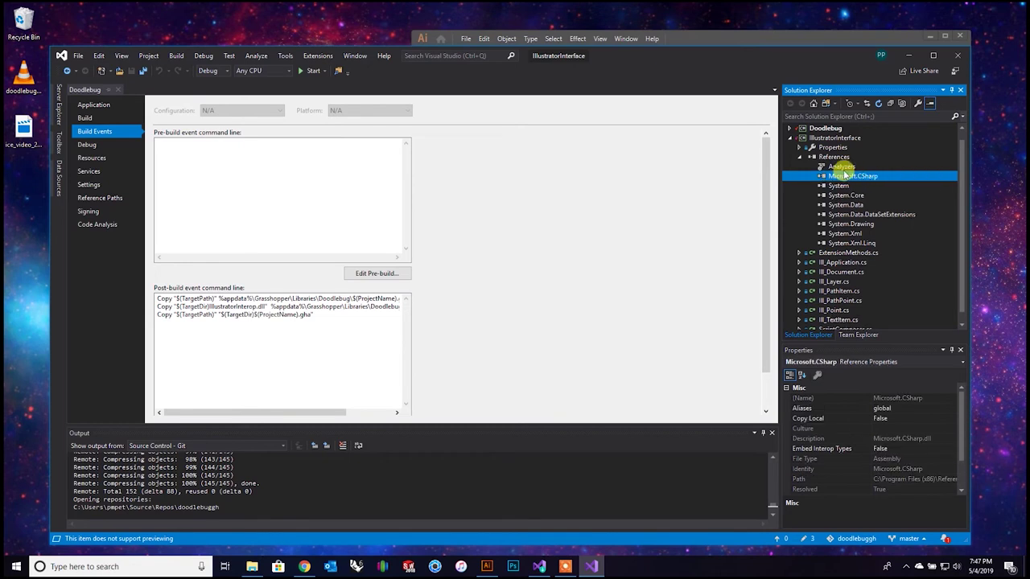
{"action": "left_click", "coordinate": [820, 158]}
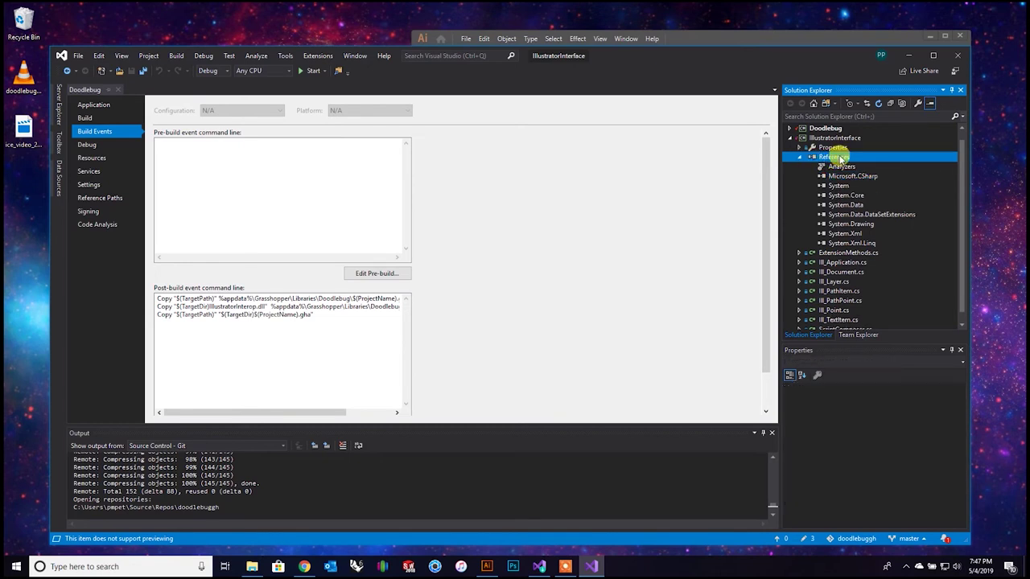
Add the Adobe Illustrator CC Type Library COM reference to the IllustratorInterface project.
{"action": "right_click", "coordinate": [840, 157]}
{"action": "left_click", "coordinate": [877, 163]}
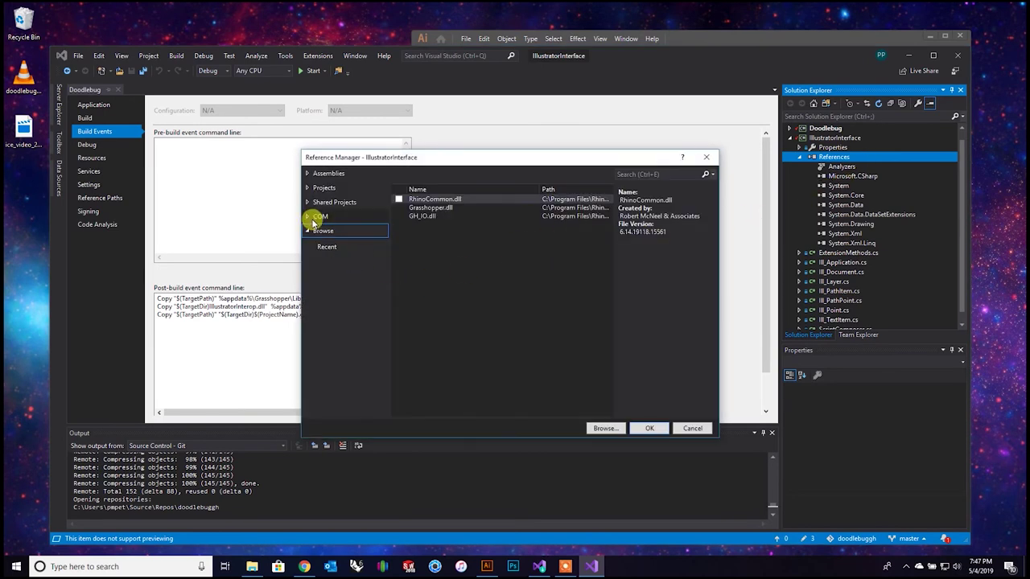
{"action": "left_click", "coordinate": [313, 221]}
{"action": "left_click", "coordinate": [329, 233]}
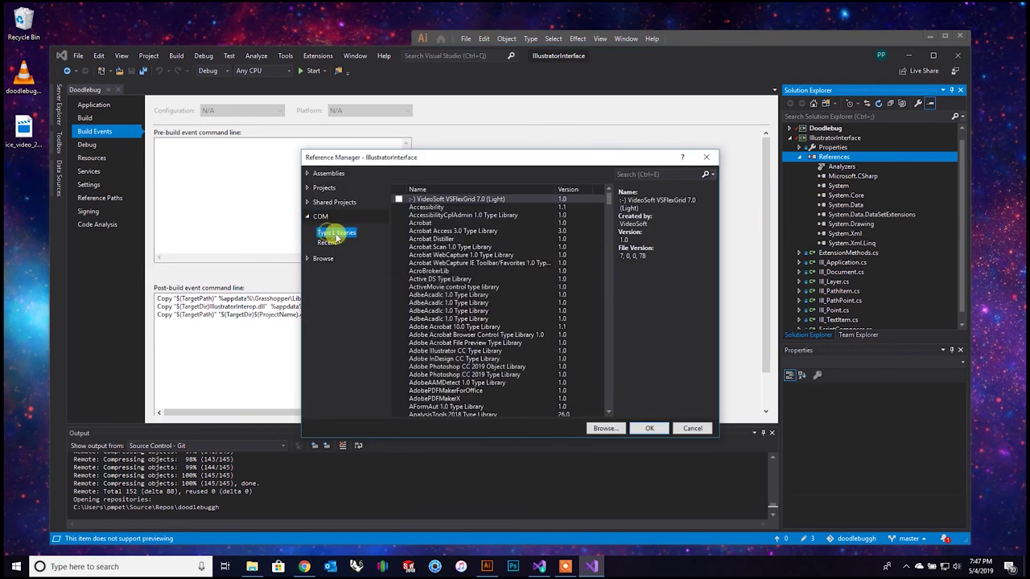
{"action": "scroll", "coordinate": [467, 277], "scroll_direction": "down", "scroll_amount": 2}
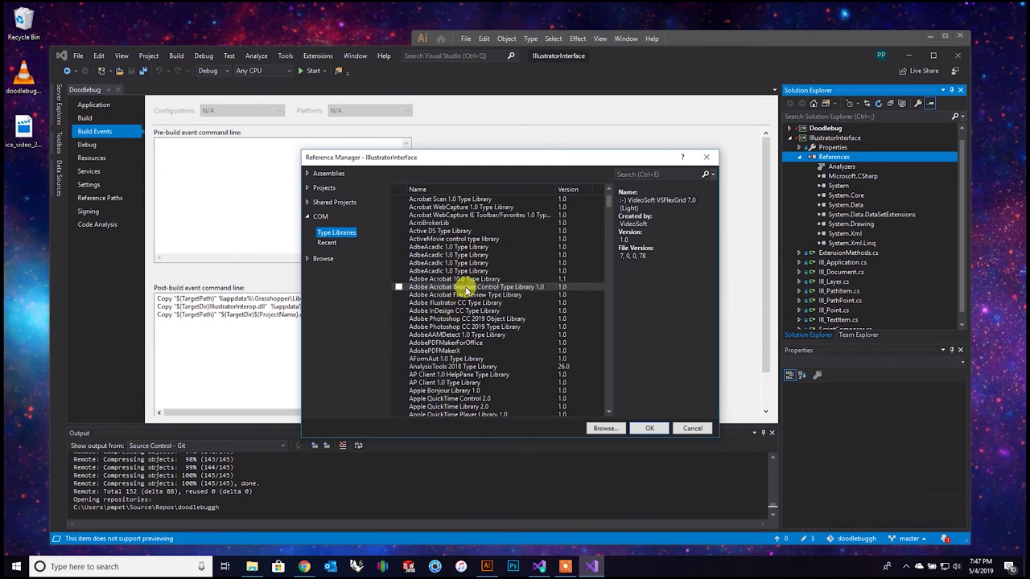
{"action": "left_click", "coordinate": [418, 303]}
{"action": "left_click", "coordinate": [398, 303]}
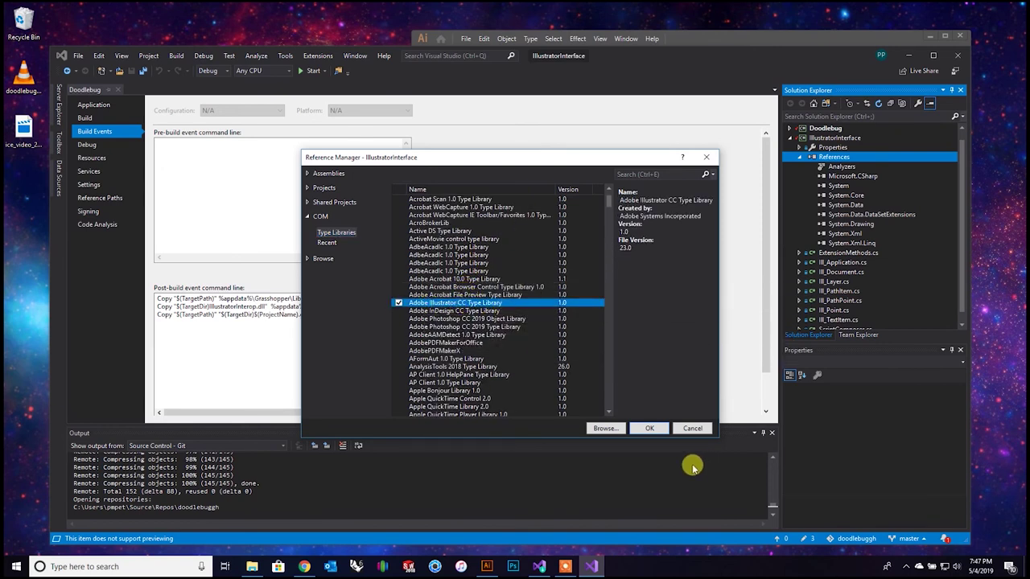
{"action": "left_click", "coordinate": [649, 428]}
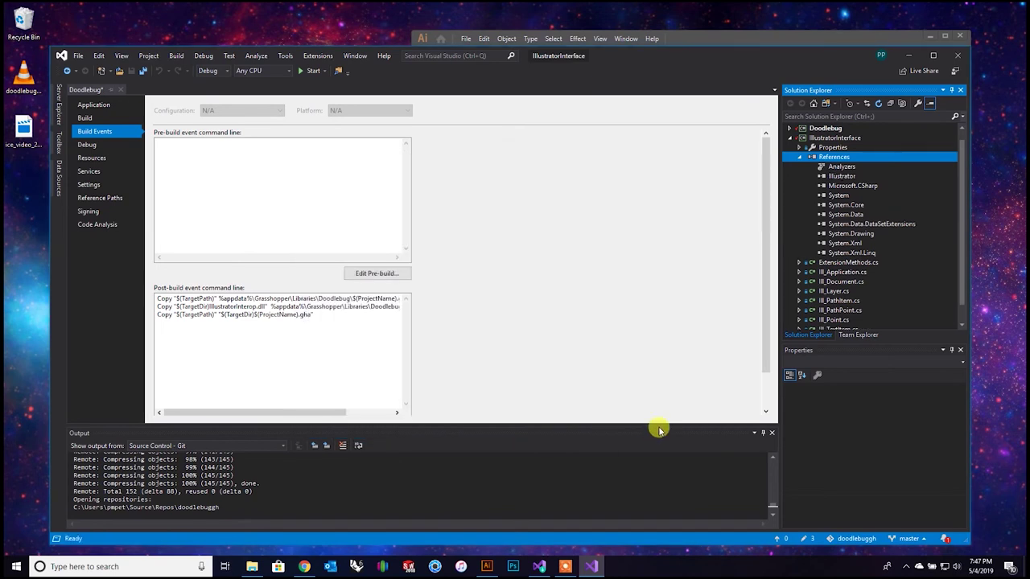
Check the new Illustrator reference's properties and collapse the IllustratorInterface project tree.
{"action": "left_click", "coordinate": [854, 175]}
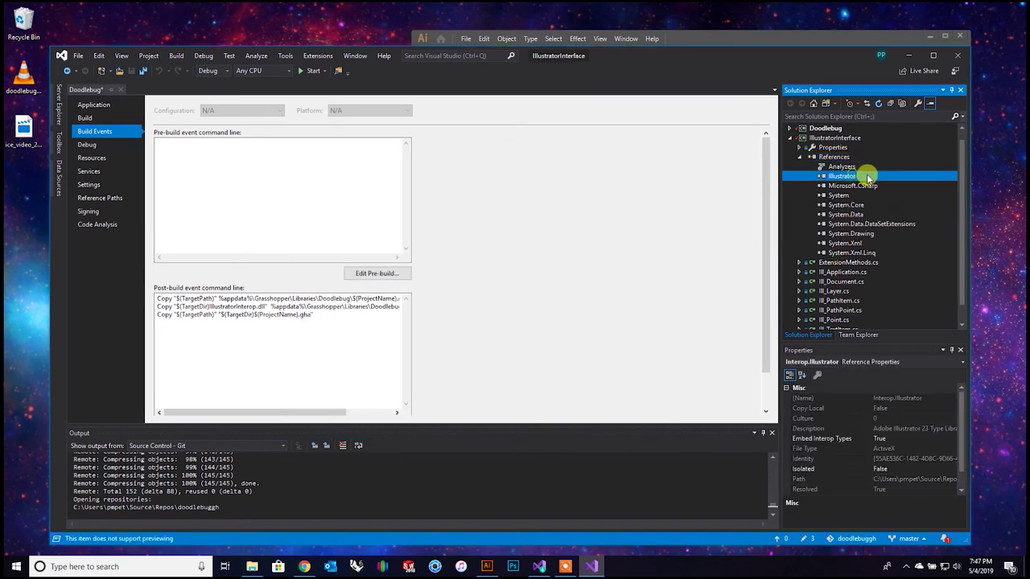
{"action": "left_click", "coordinate": [791, 138]}
{"action": "left_click", "coordinate": [825, 138]}
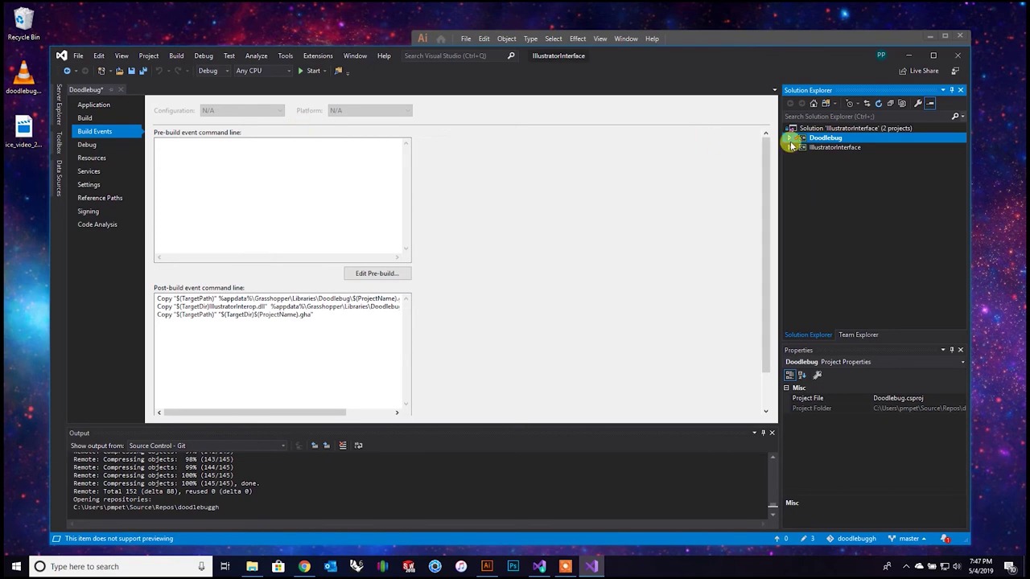
{"action": "right_click", "coordinate": [820, 138]}
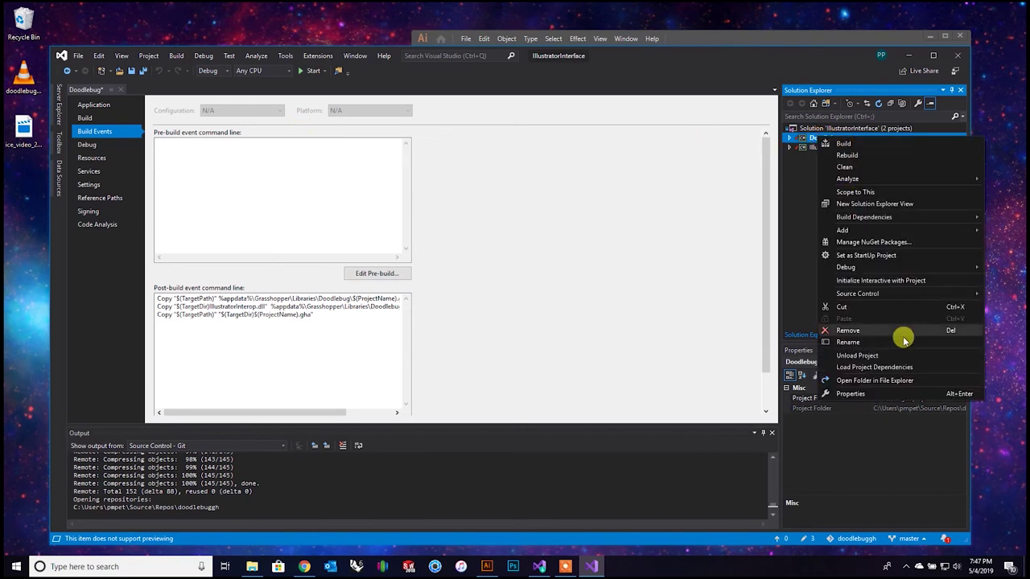
{"action": "left_click", "coordinate": [793, 190]}
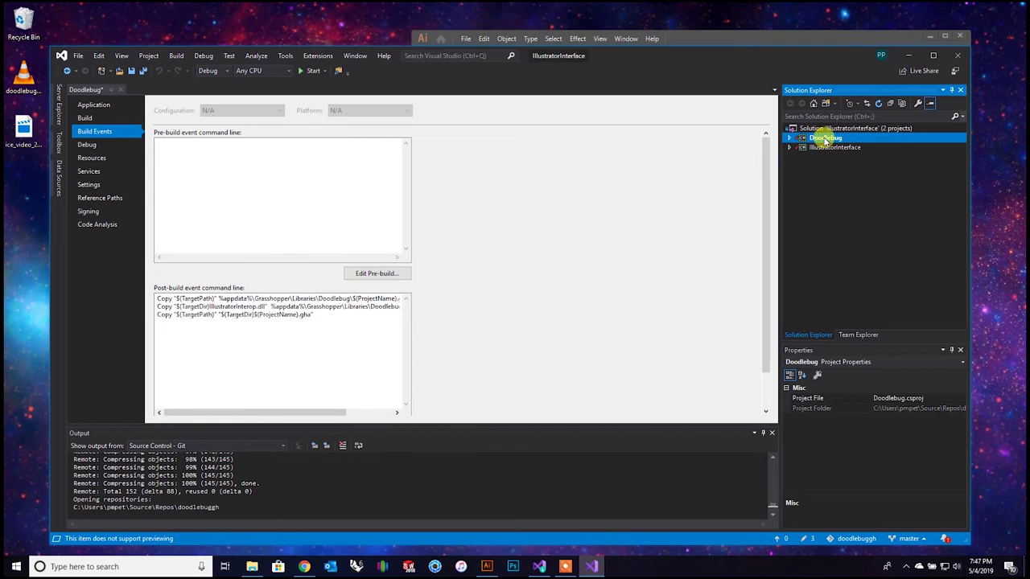
{"action": "right_click", "coordinate": [824, 139]}
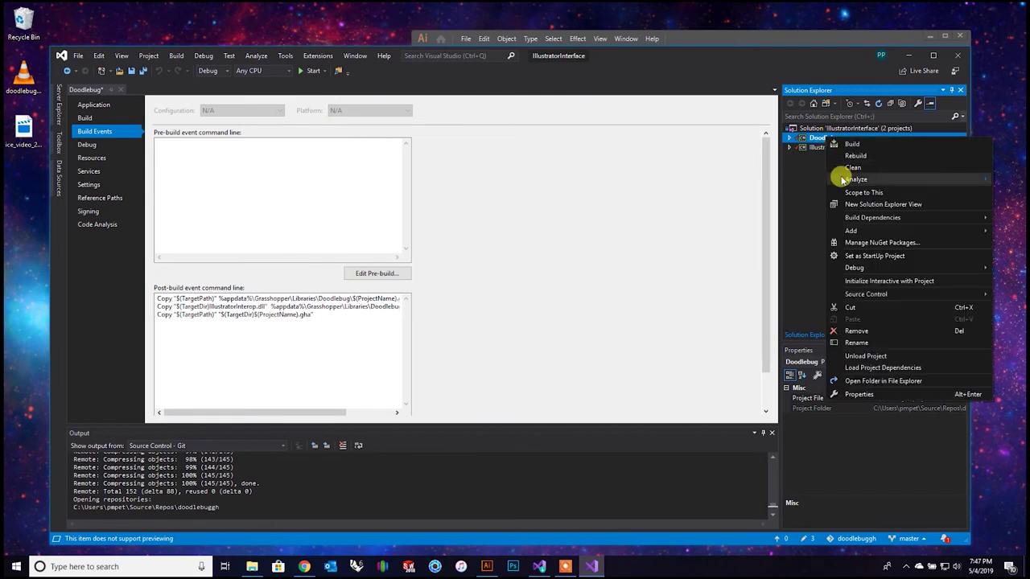
{"action": "left_click", "coordinate": [815, 191]}
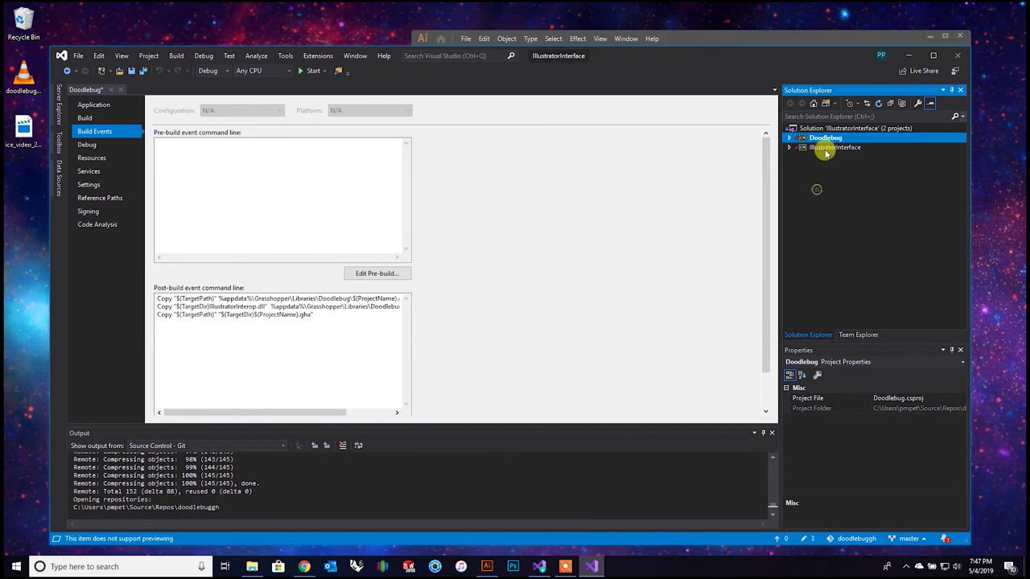
Set the Doodlebug project's target framework to .NET Framework 4.5 and accept reloading the project.
{"action": "right_click", "coordinate": [825, 139]}
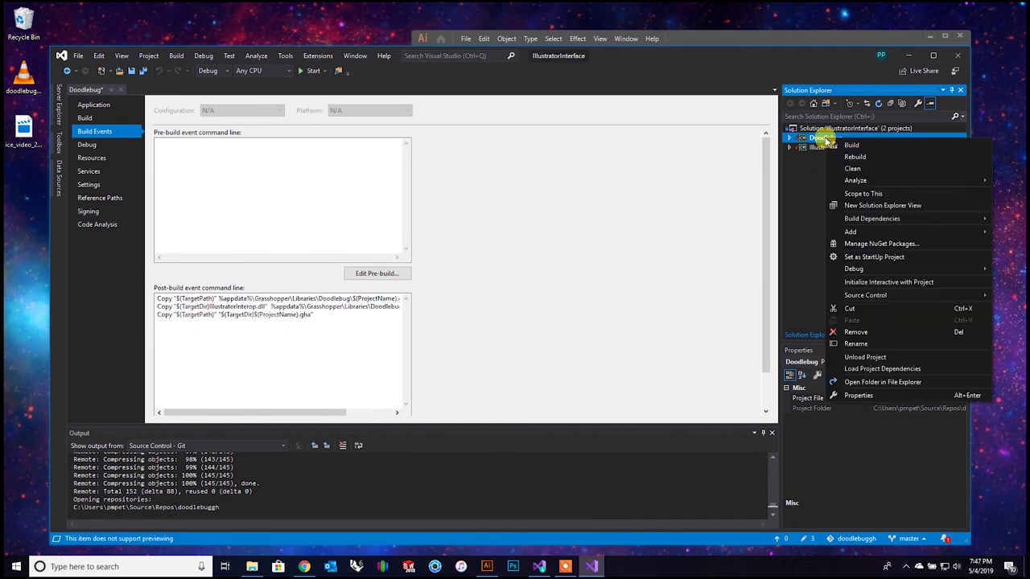
{"action": "left_click", "coordinate": [861, 397]}
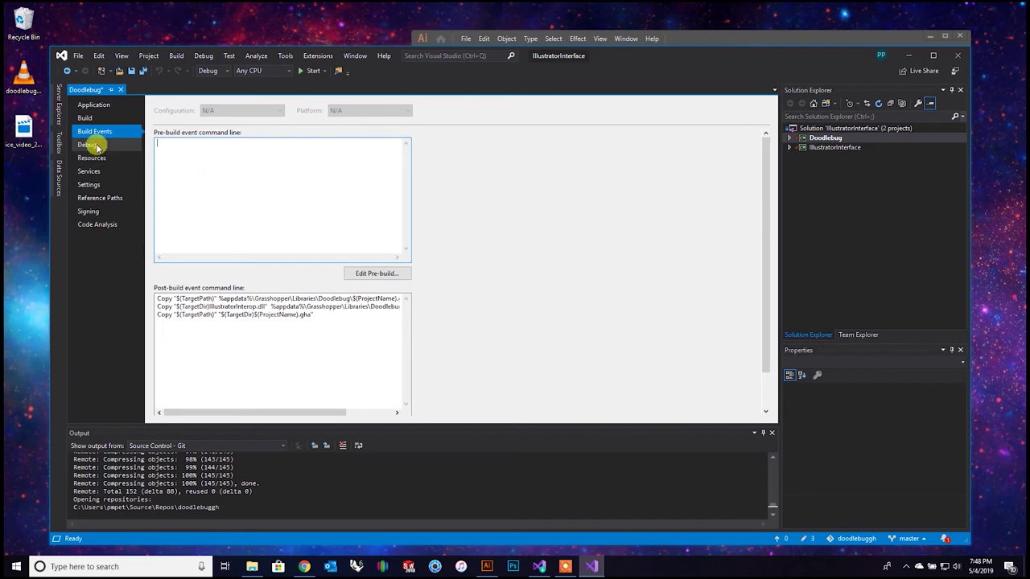
{"action": "left_click", "coordinate": [93, 105]}
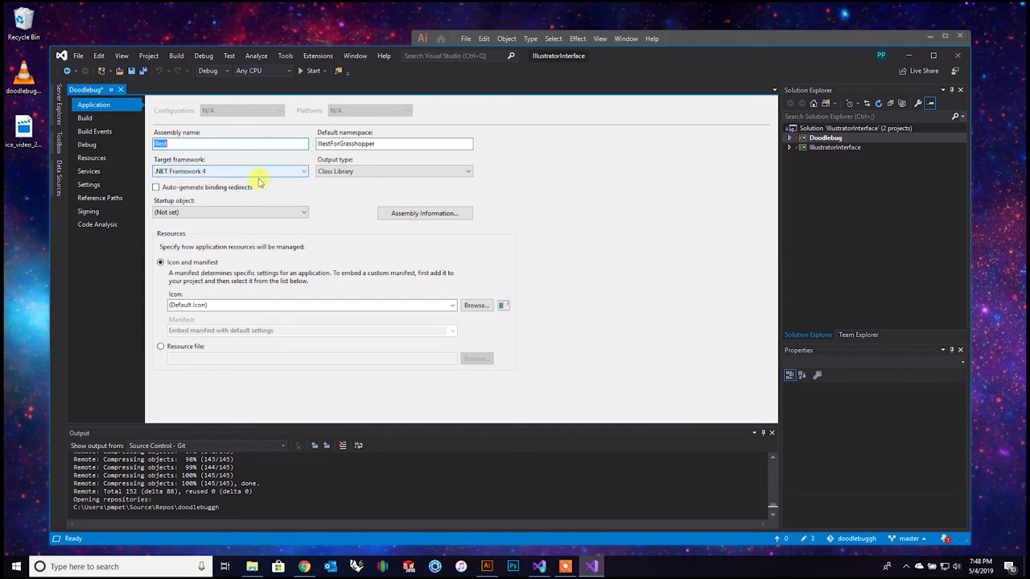
{"action": "left_click", "coordinate": [210, 172]}
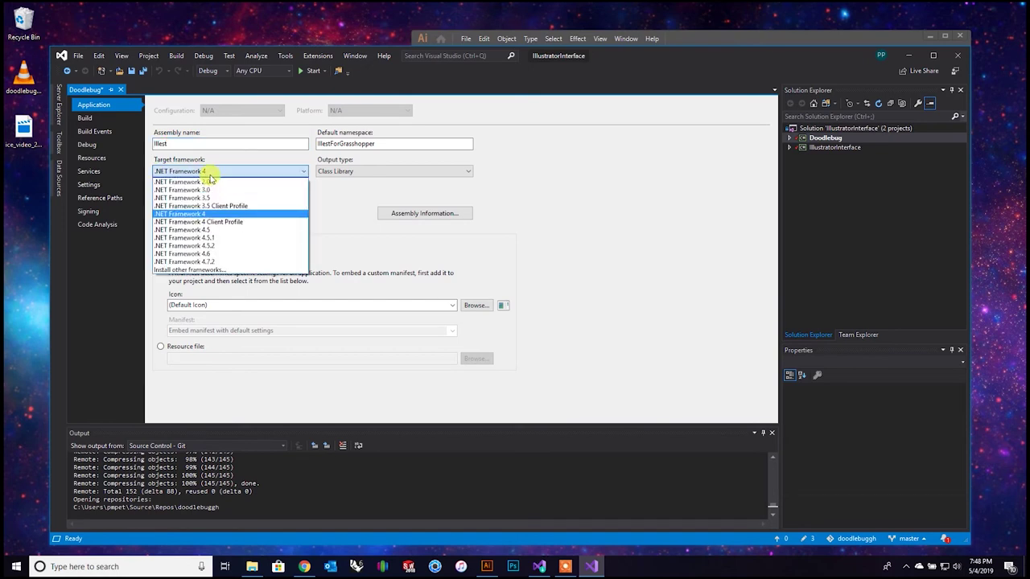
{"action": "left_click", "coordinate": [238, 232]}
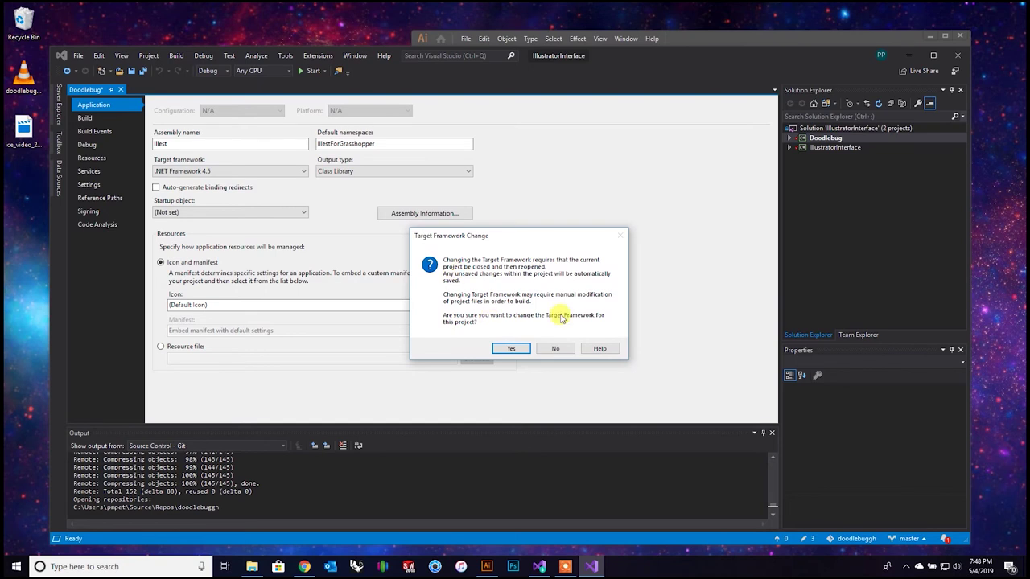
{"action": "left_click", "coordinate": [508, 349]}
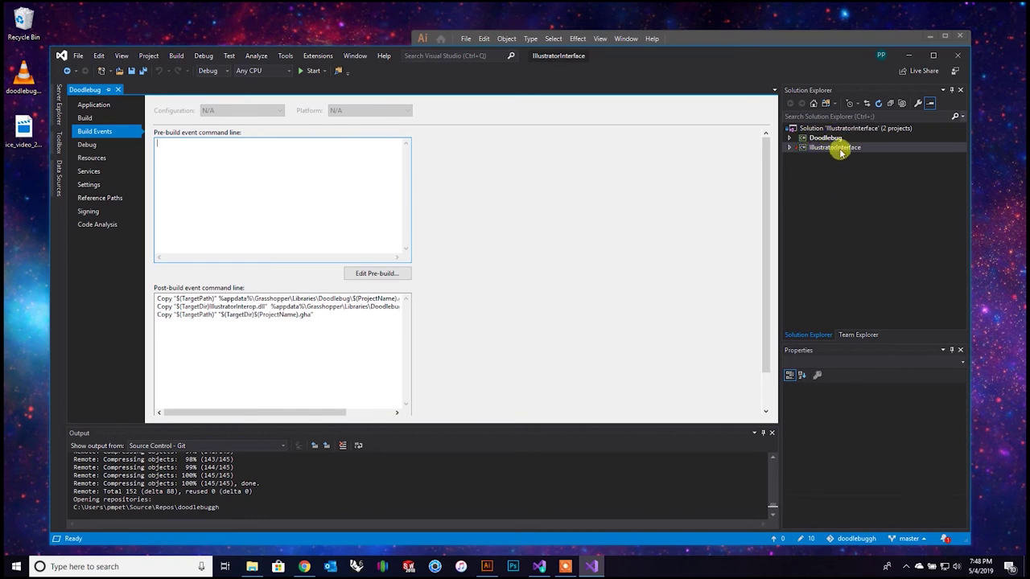
Set the IllustratorInterface project's target framework to .NET Framework 4.5 and accept reloading the project.
{"action": "left_click", "coordinate": [839, 151]}
{"action": "right_click", "coordinate": [841, 152]}
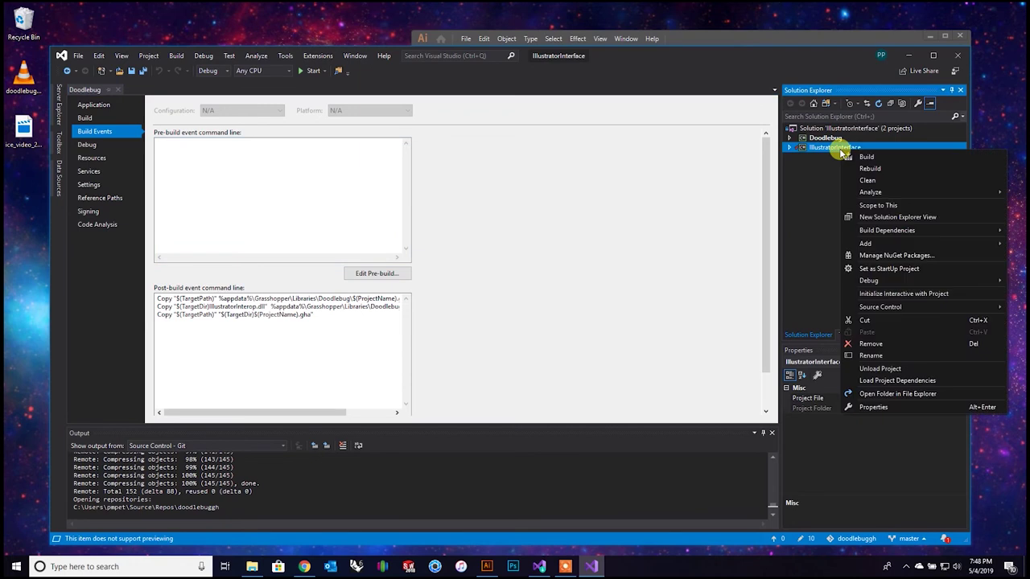
{"action": "left_click", "coordinate": [872, 407]}
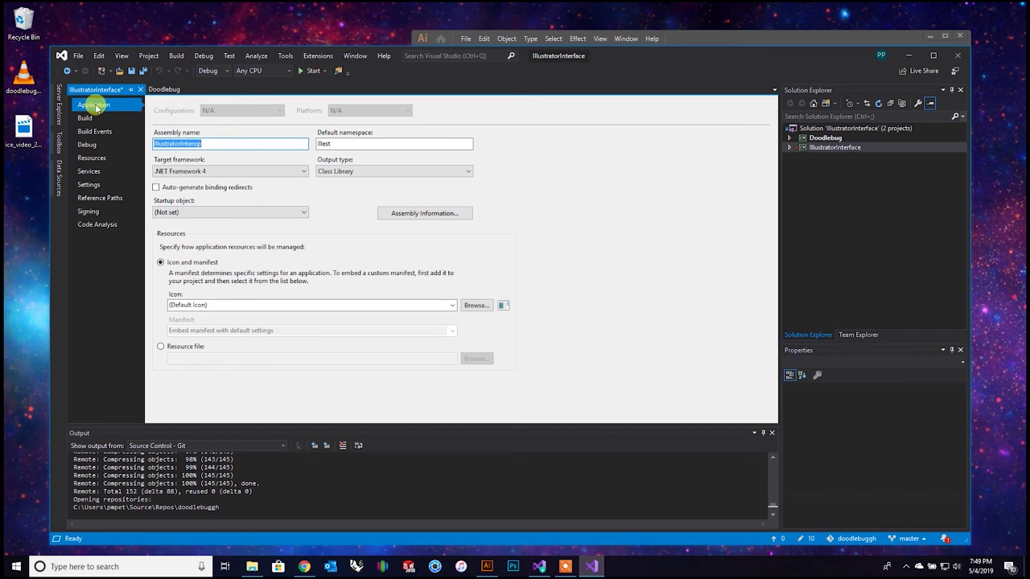
{"action": "left_click", "coordinate": [214, 170]}
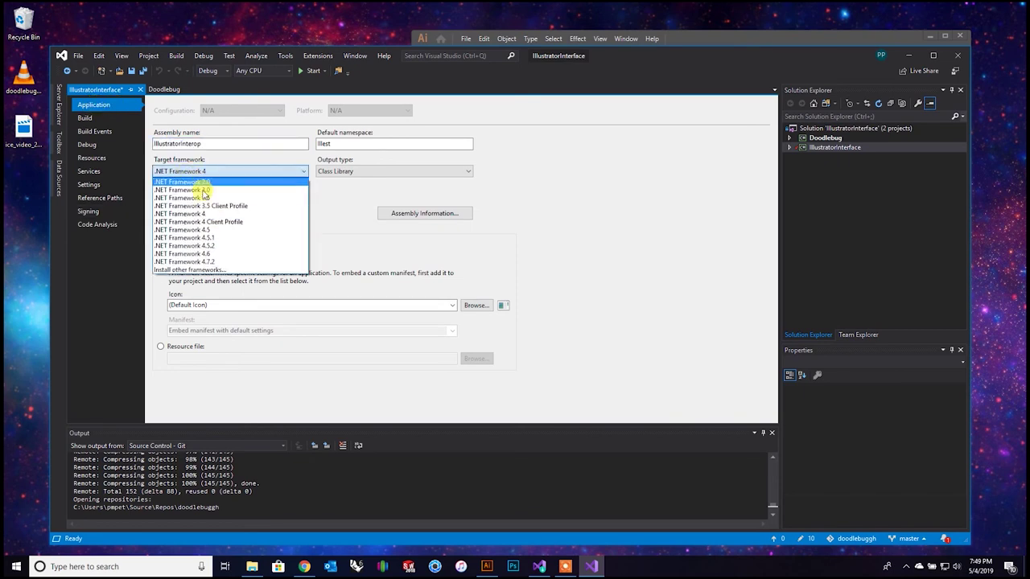
{"action": "left_click", "coordinate": [213, 229]}
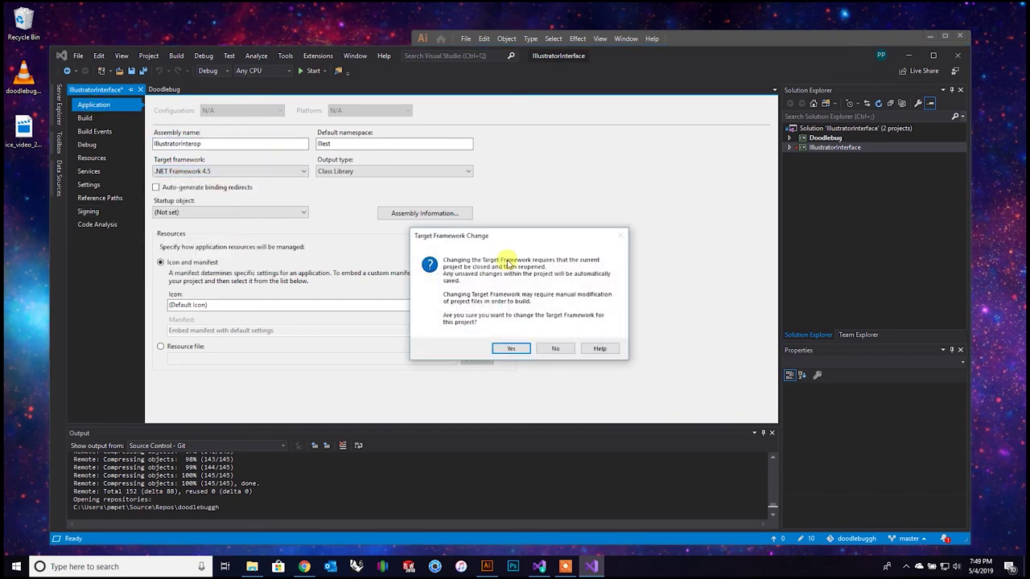
{"action": "left_click", "coordinate": [514, 349]}
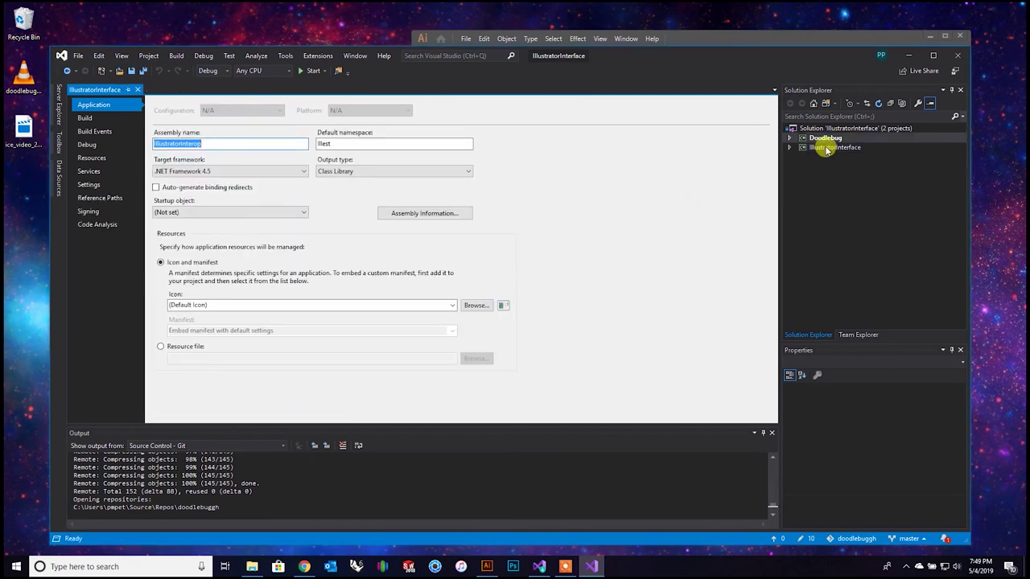
Show the IllustratorInterface project's build settings for the Release configuration.
{"action": "left_click", "coordinate": [837, 191]}
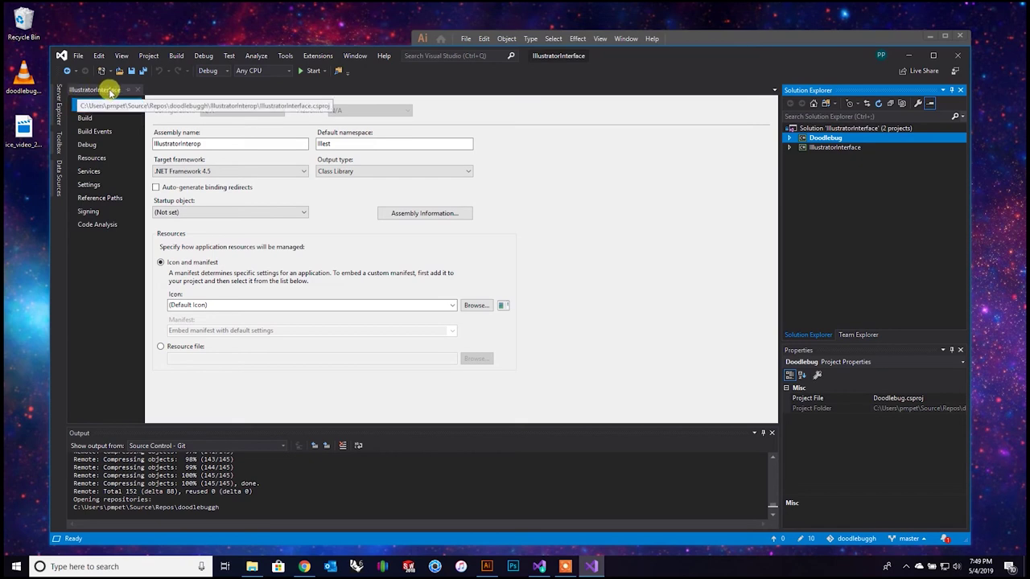
{"action": "left_click", "coordinate": [85, 118]}
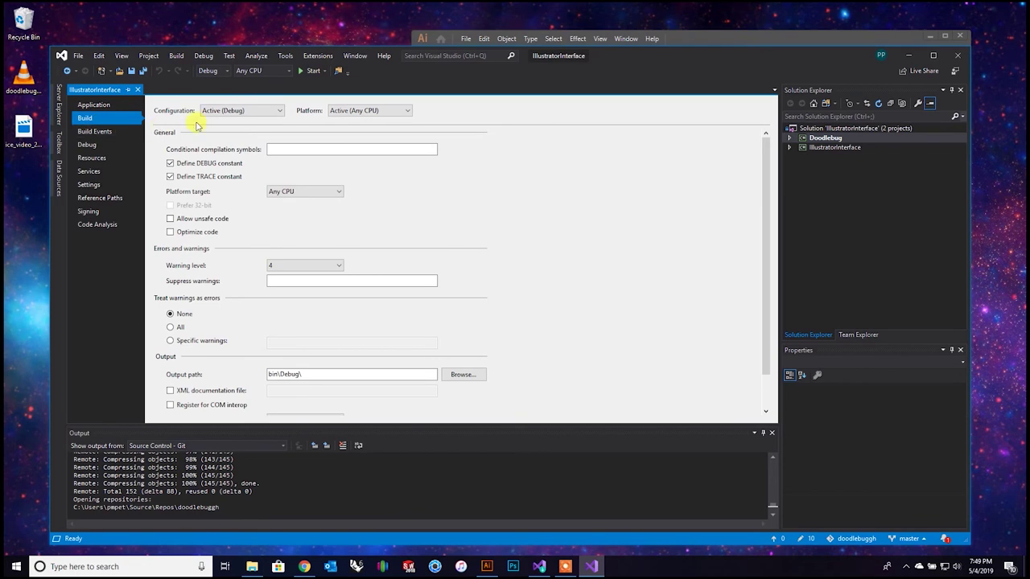
{"action": "left_click", "coordinate": [228, 112]}
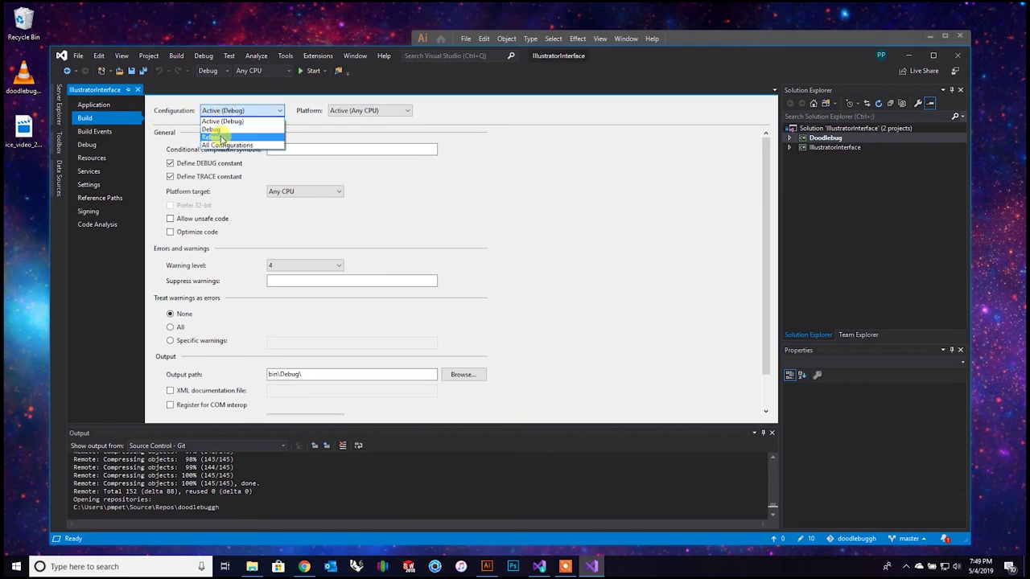
{"action": "left_click", "coordinate": [237, 138]}
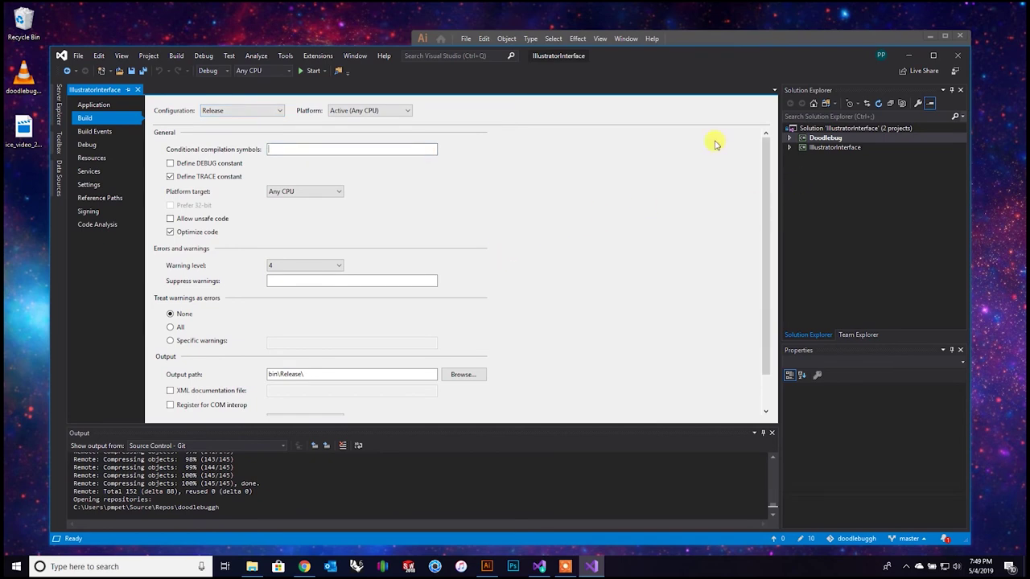
Show the Doodlebug project's build settings for the Release configuration.
{"action": "right_click", "coordinate": [832, 140]}
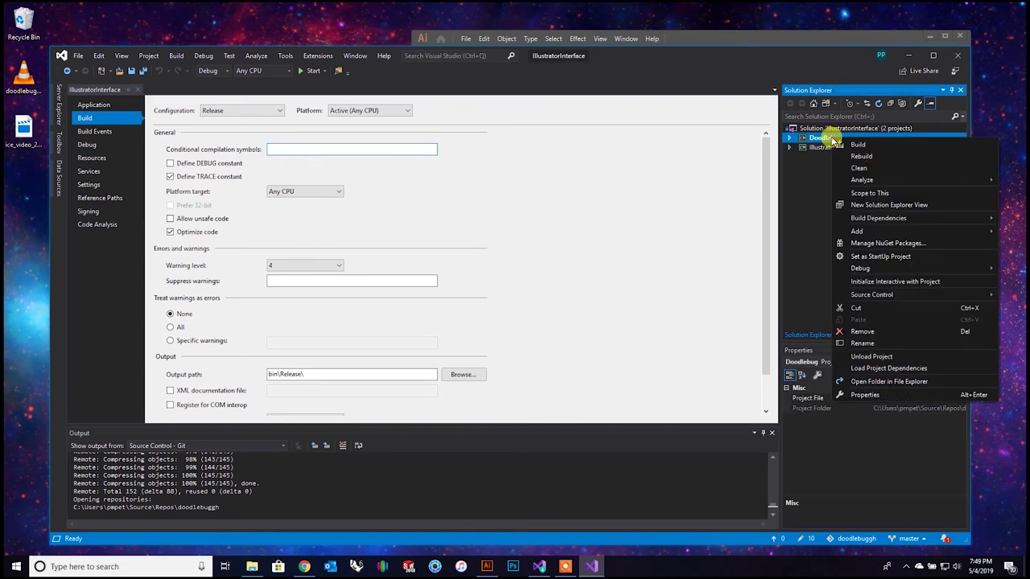
{"action": "left_click", "coordinate": [864, 394]}
{"action": "left_click", "coordinate": [83, 118]}
{"action": "left_click", "coordinate": [229, 111]}
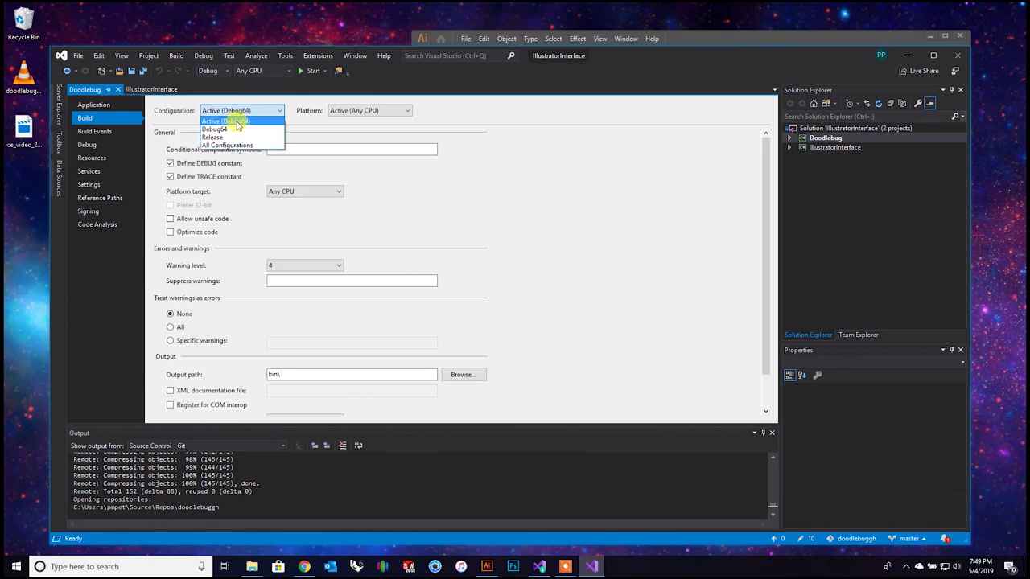
{"action": "left_click", "coordinate": [230, 137]}
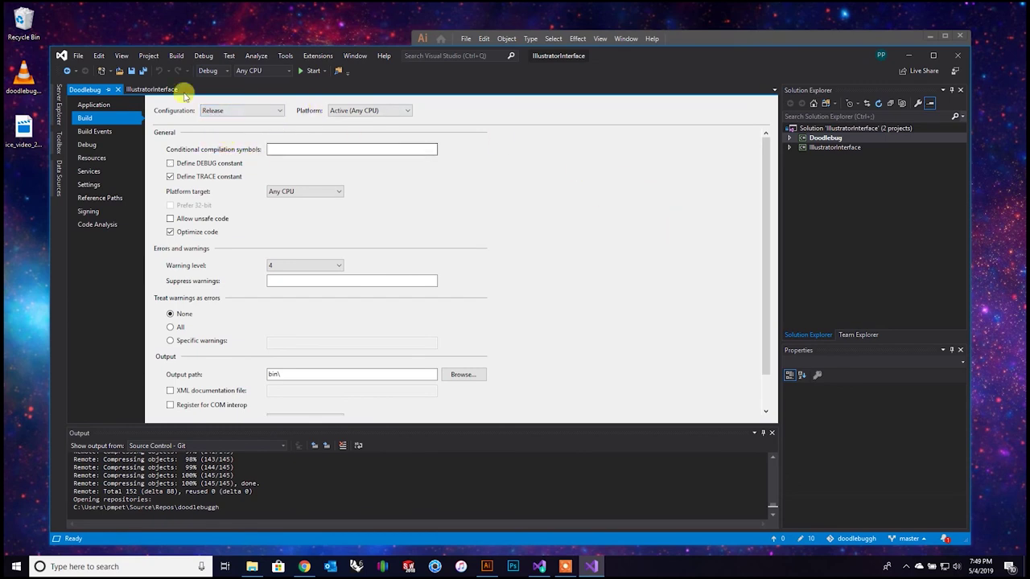
{"action": "left_click", "coordinate": [842, 203]}
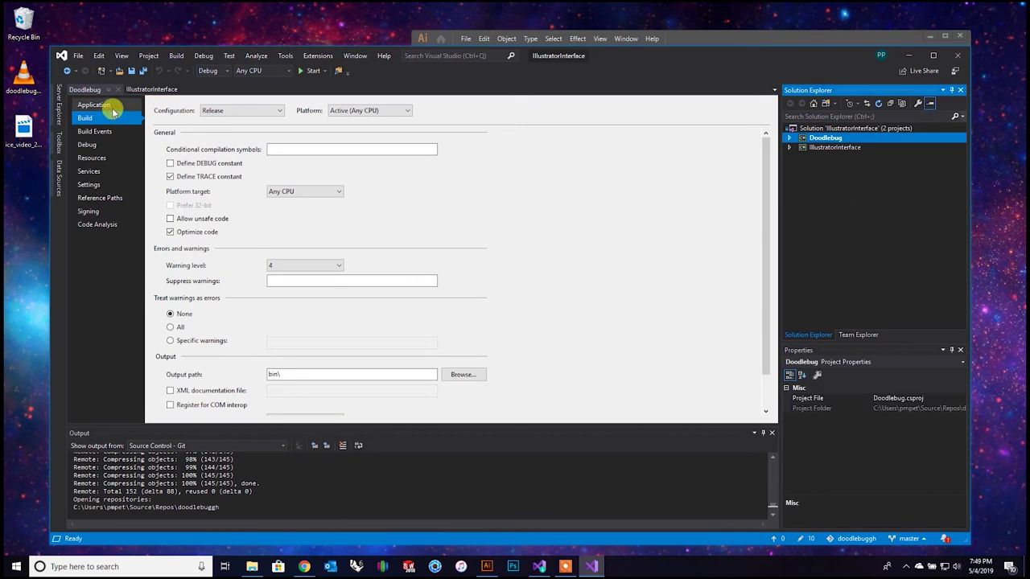
Return to Doodlebug's application settings and select the whole IllustratorInterface solution to check its build commands.
{"action": "left_click", "coordinate": [105, 106]}
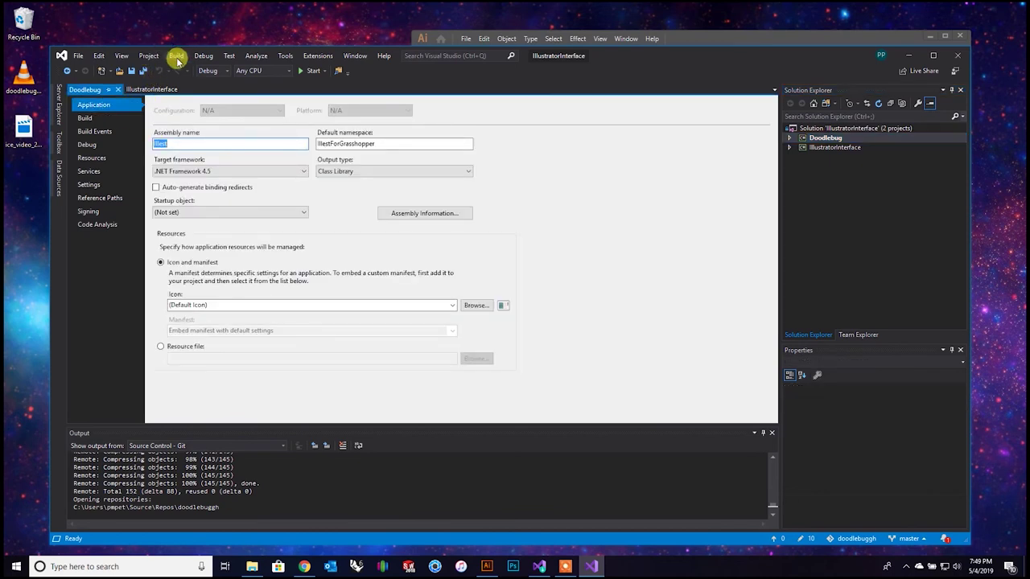
{"action": "left_click", "coordinate": [176, 56]}
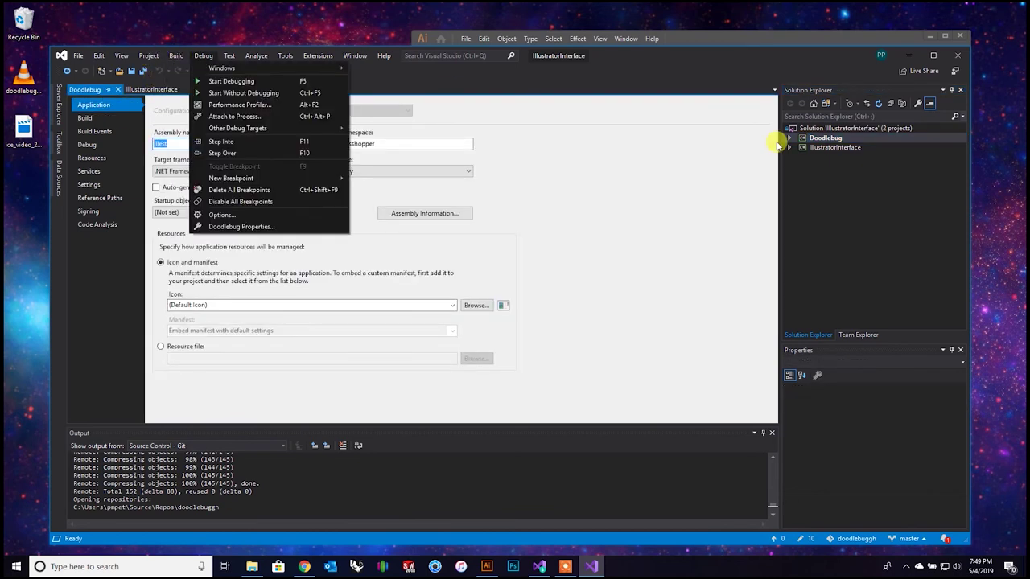
{"action": "left_click", "coordinate": [837, 137]}
{"action": "left_click", "coordinate": [837, 127]}
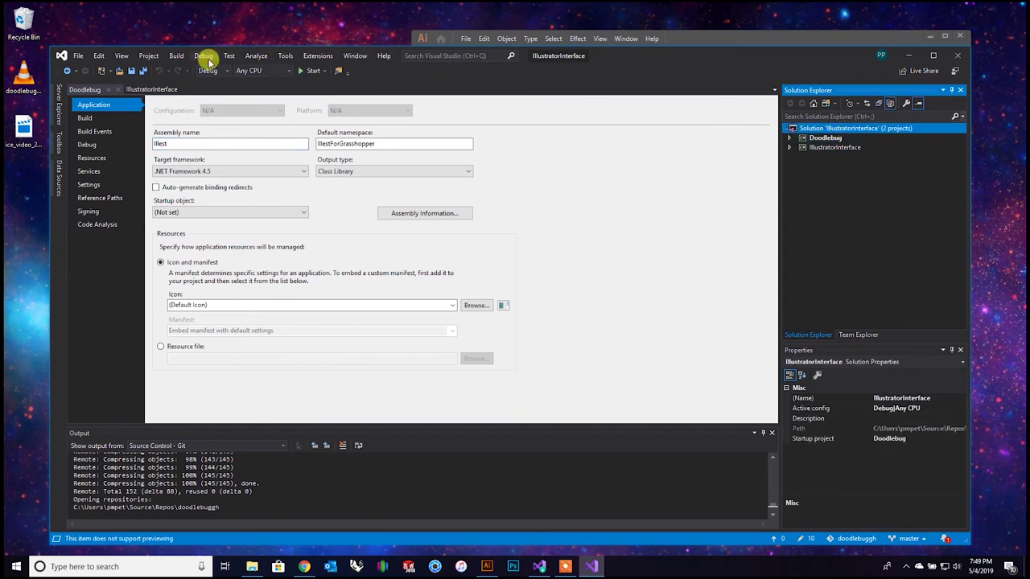
{"action": "left_click", "coordinate": [176, 56]}
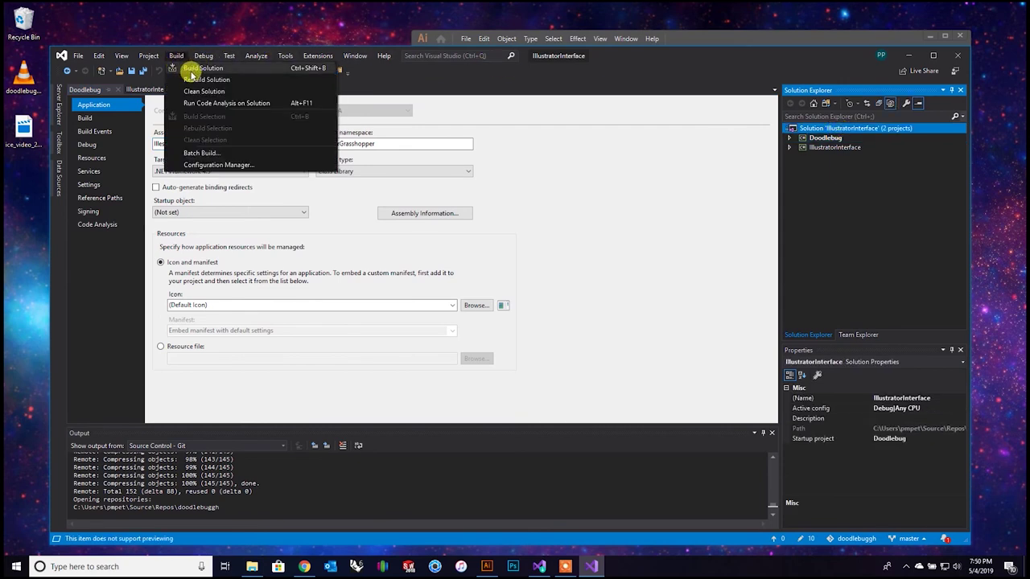
{"action": "left_click", "coordinate": [870, 153]}
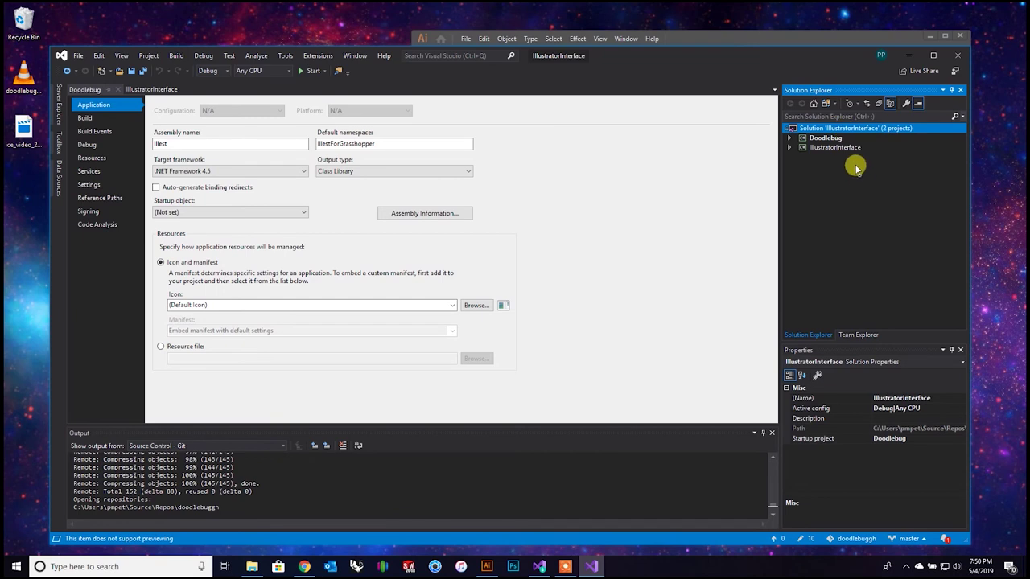
Build the whole IllustratorInterface solution with the Debug configuration for Any CPU.
{"action": "left_click", "coordinate": [833, 147]}
{"action": "left_click", "coordinate": [833, 128]}
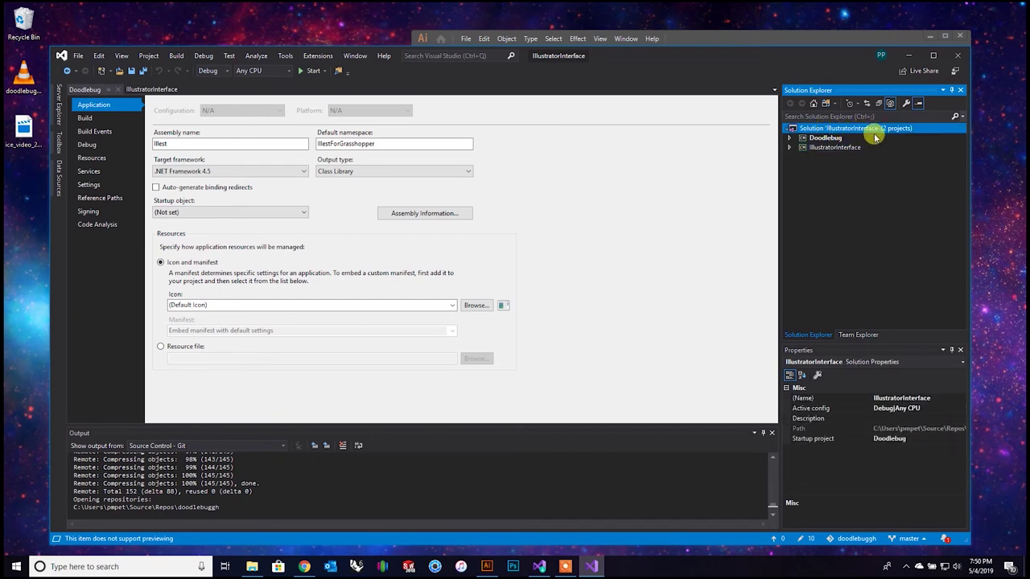
{"action": "left_click", "coordinate": [204, 56]}
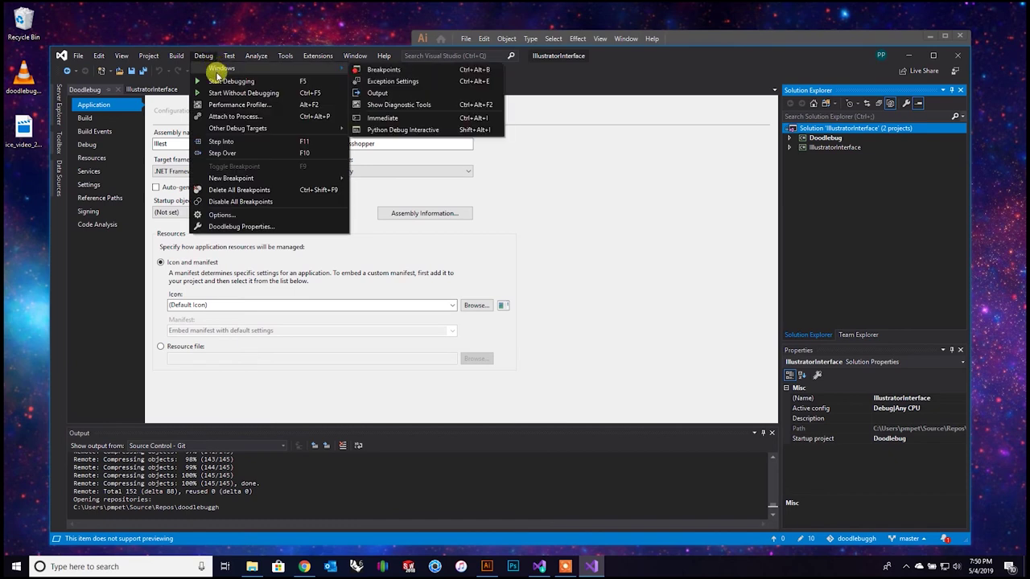
{"action": "left_click", "coordinate": [195, 69]}
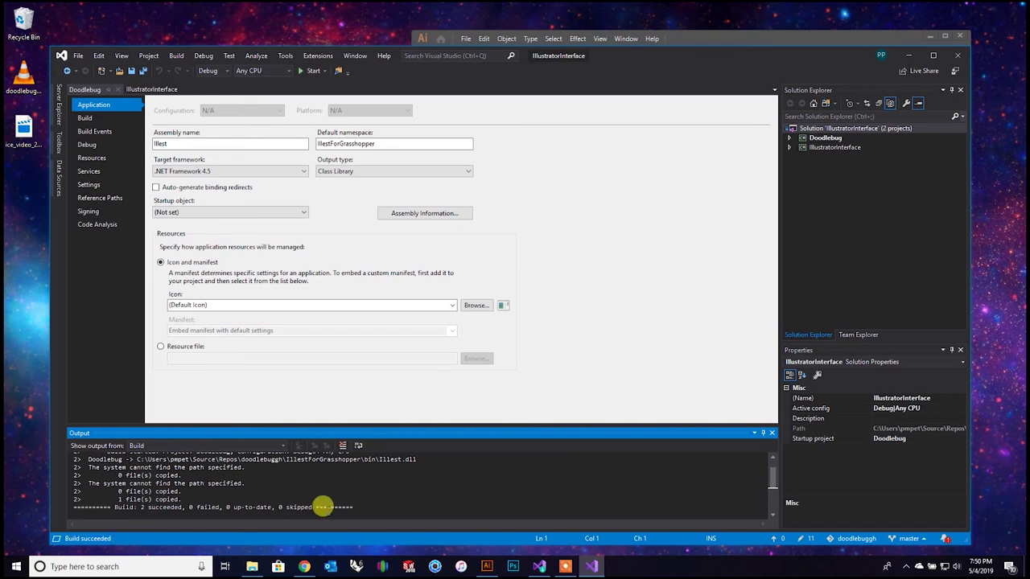
Open the IllustratorInterface solution's folder in File Explorer and place the window over the project settings.
{"action": "left_click", "coordinate": [902, 210]}
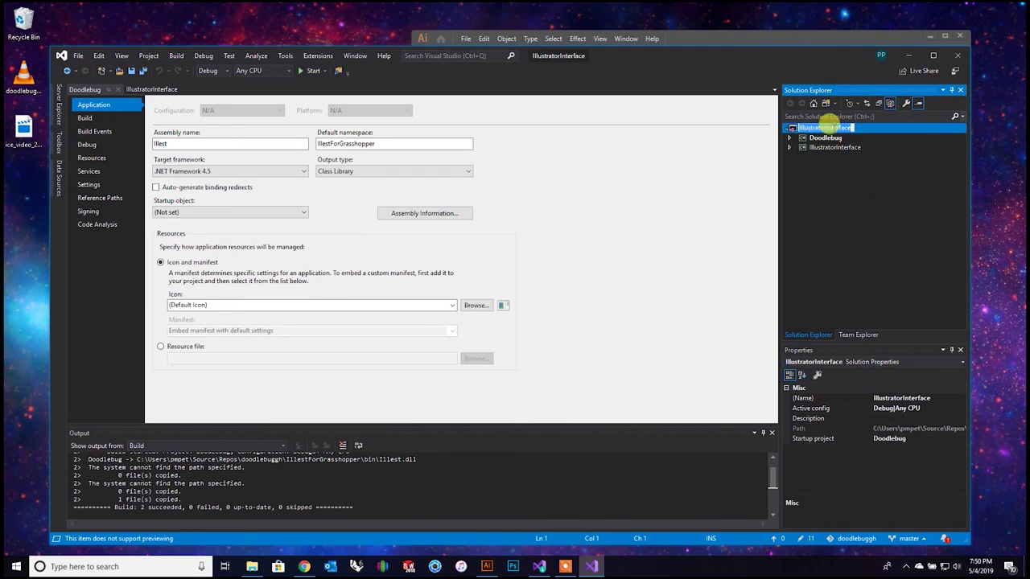
{"action": "left_click", "coordinate": [874, 178]}
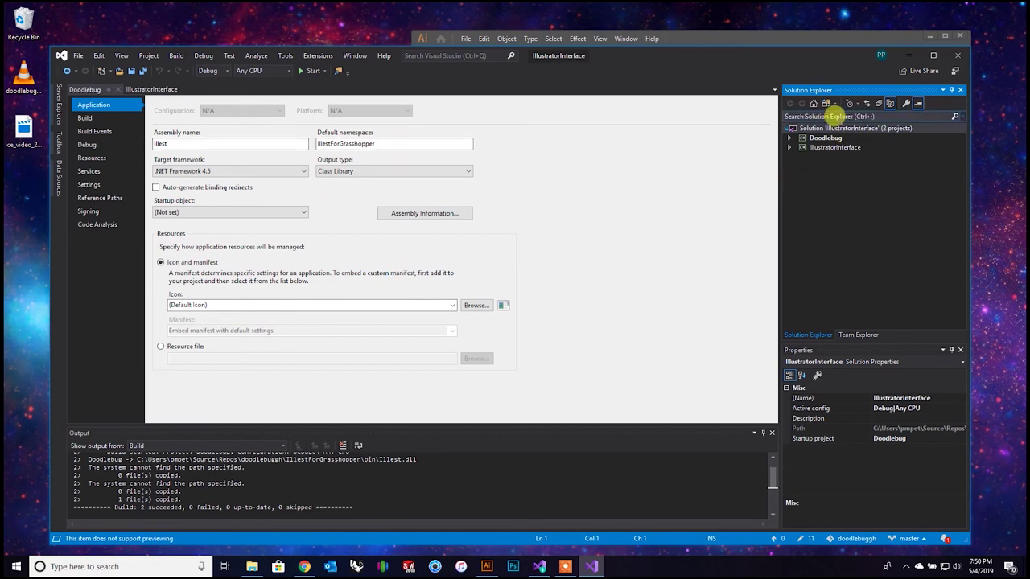
{"action": "right_click", "coordinate": [837, 129]}
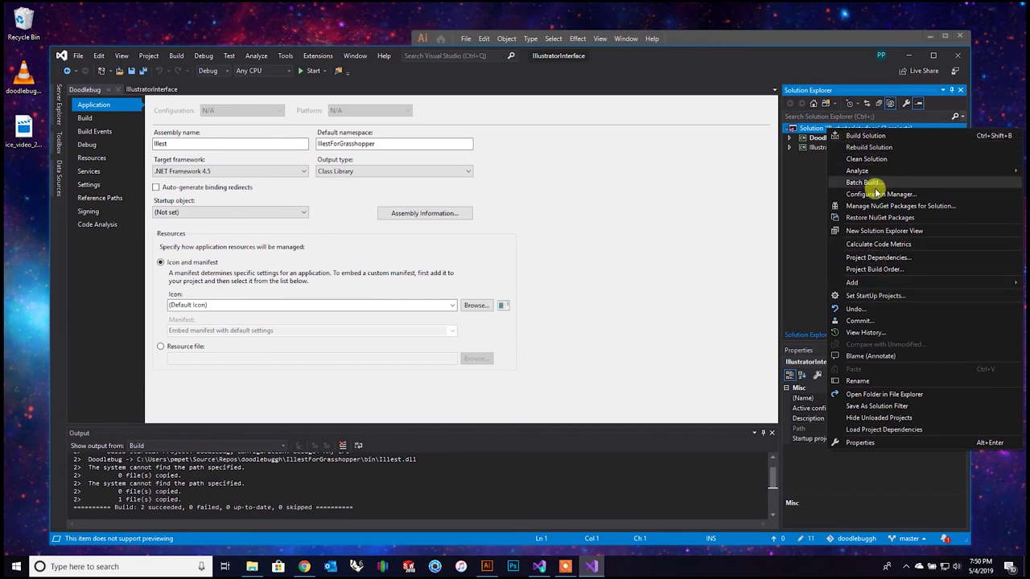
{"action": "left_click", "coordinate": [888, 395]}
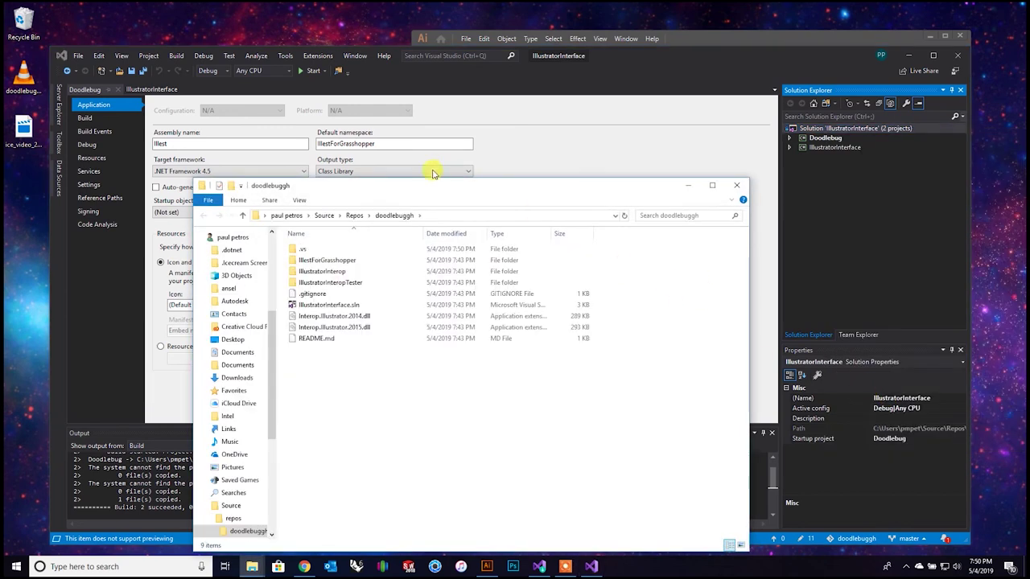
{"action": "left_click_drag", "start_coordinate": [411, 187], "coordinate": [421, 127]}
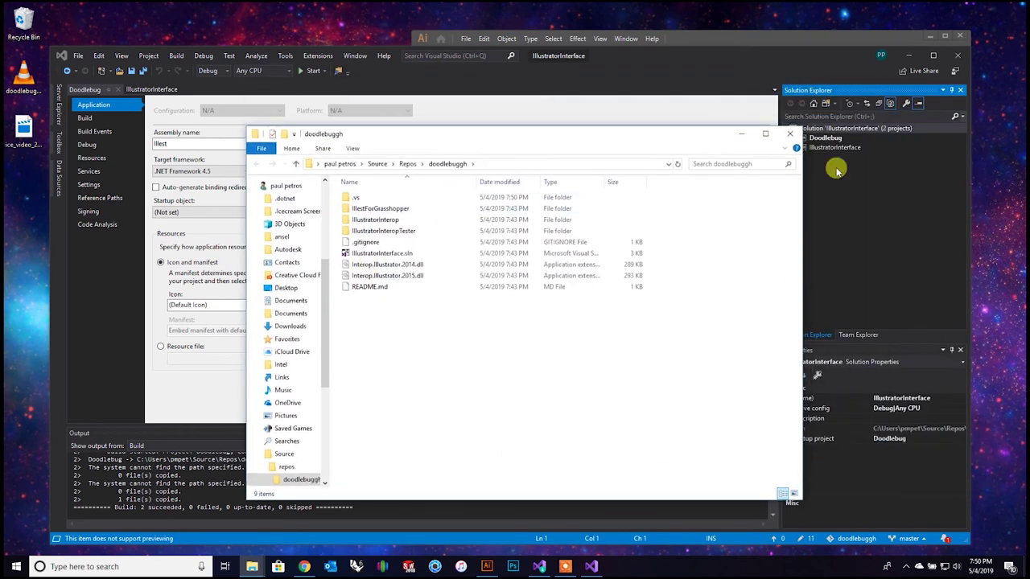
Check the IllustratorInterop project's bin\Release folder for build output, and return to the doodlebuggh folder.
{"action": "left_click", "coordinate": [393, 224]}
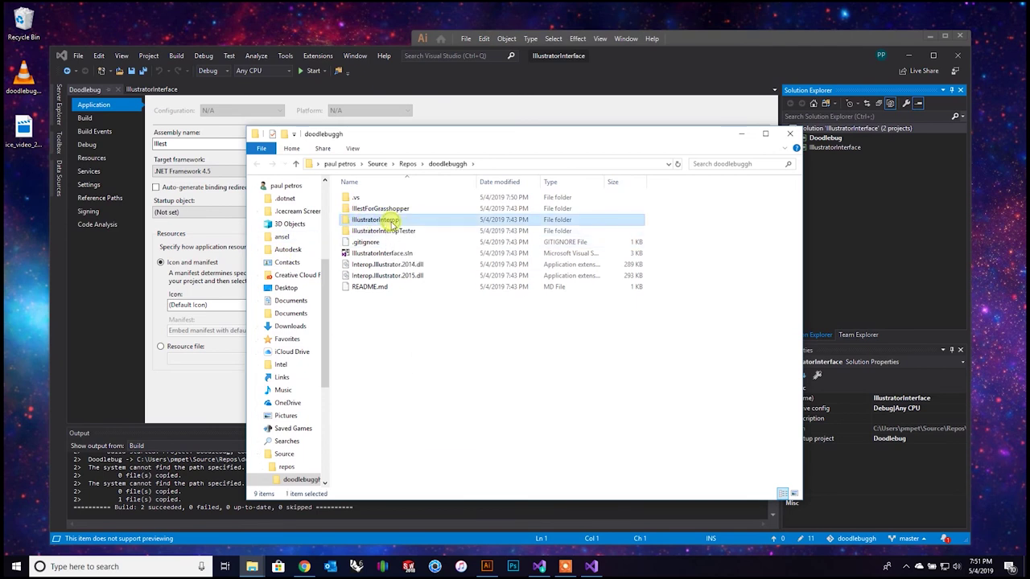
{"action": "double_click", "coordinate": [393, 222]}
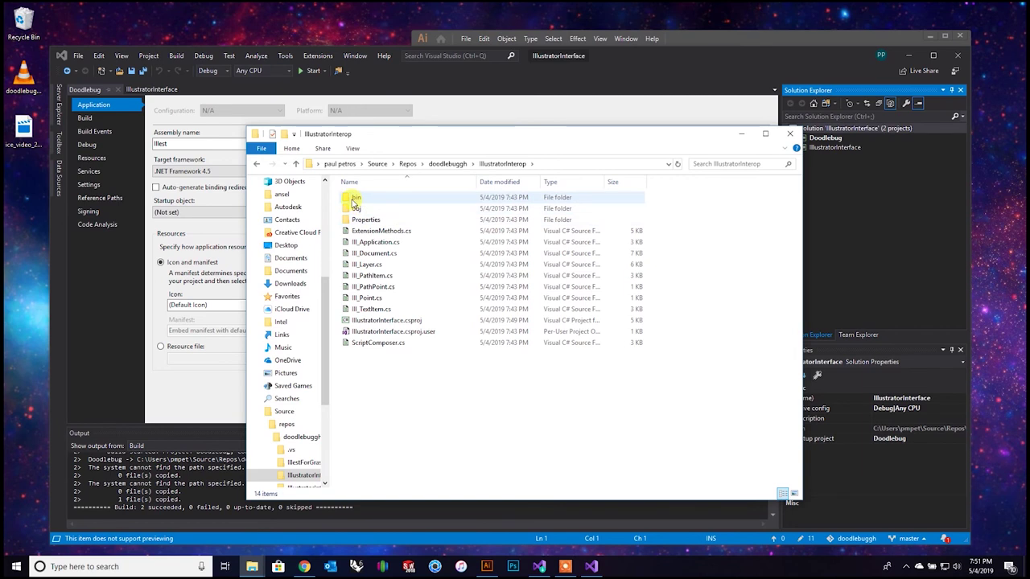
{"action": "double_click", "coordinate": [374, 202]}
{"action": "left_click", "coordinate": [367, 214]}
{"action": "double_click", "coordinate": [367, 211]}
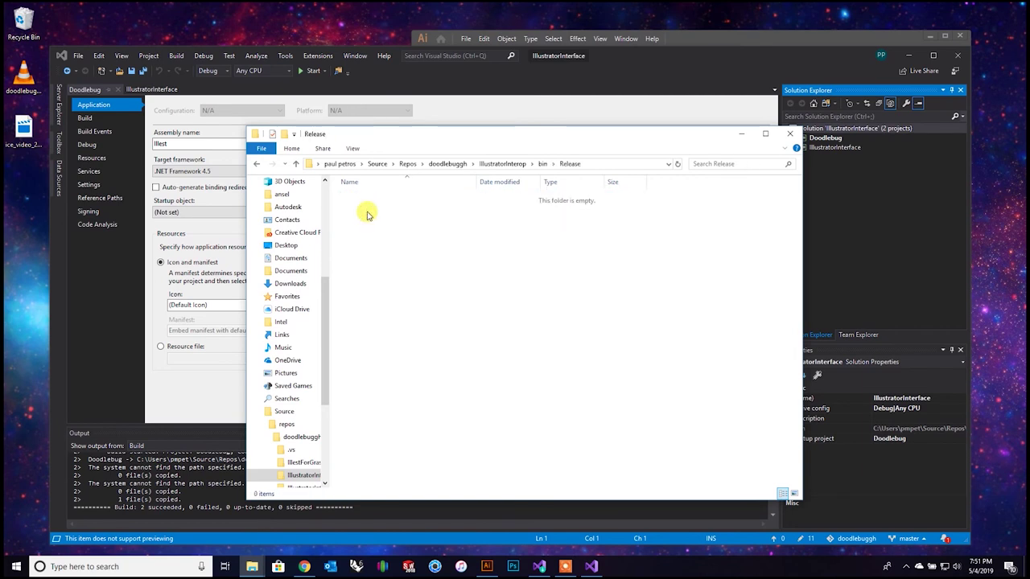
{"action": "left_click", "coordinate": [490, 165]}
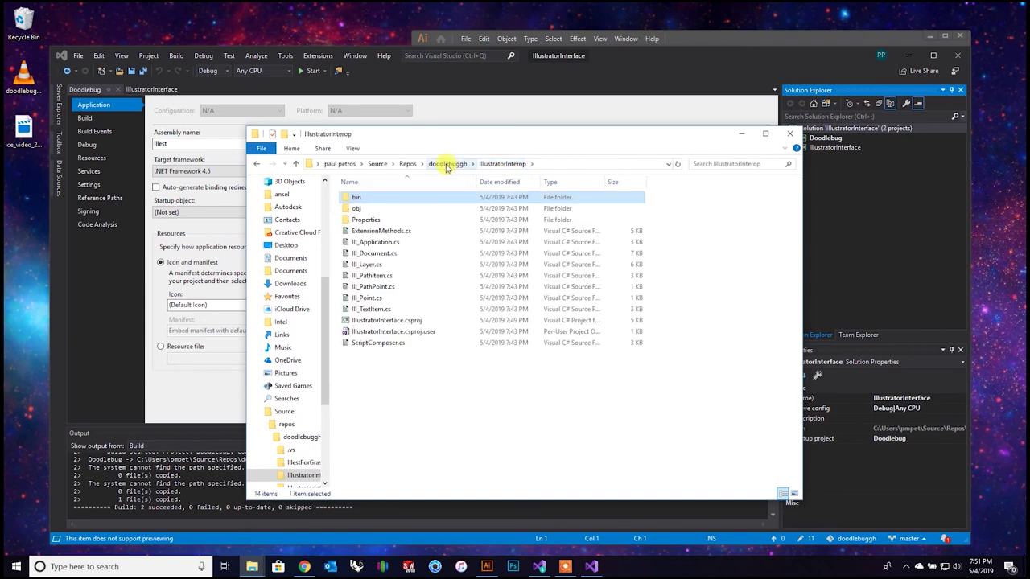
{"action": "left_click", "coordinate": [447, 165]}
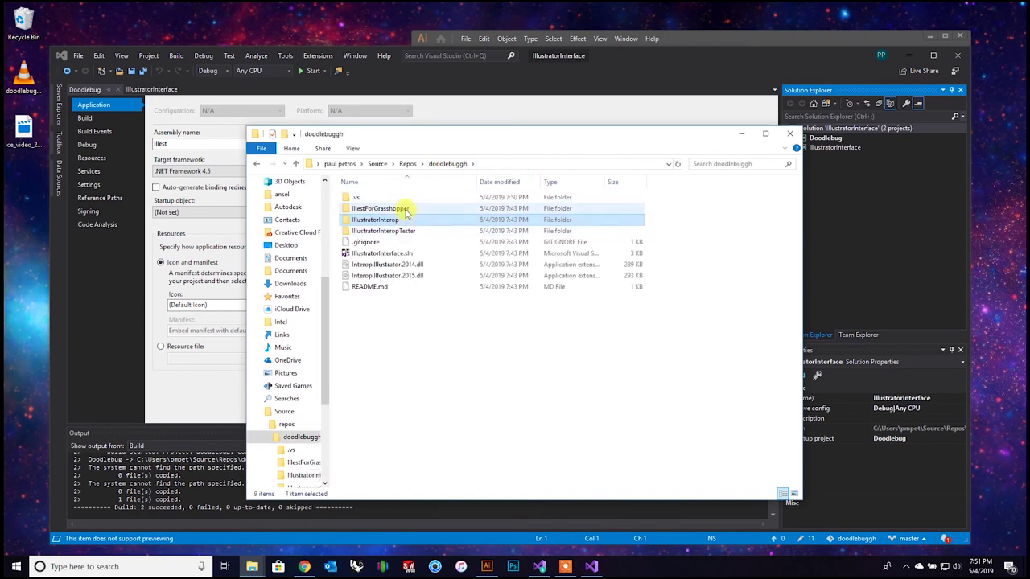
Open the bin folder inside IllestForGrasshopper that holds the built files, and move its window aside.
{"action": "double_click", "coordinate": [403, 212]}
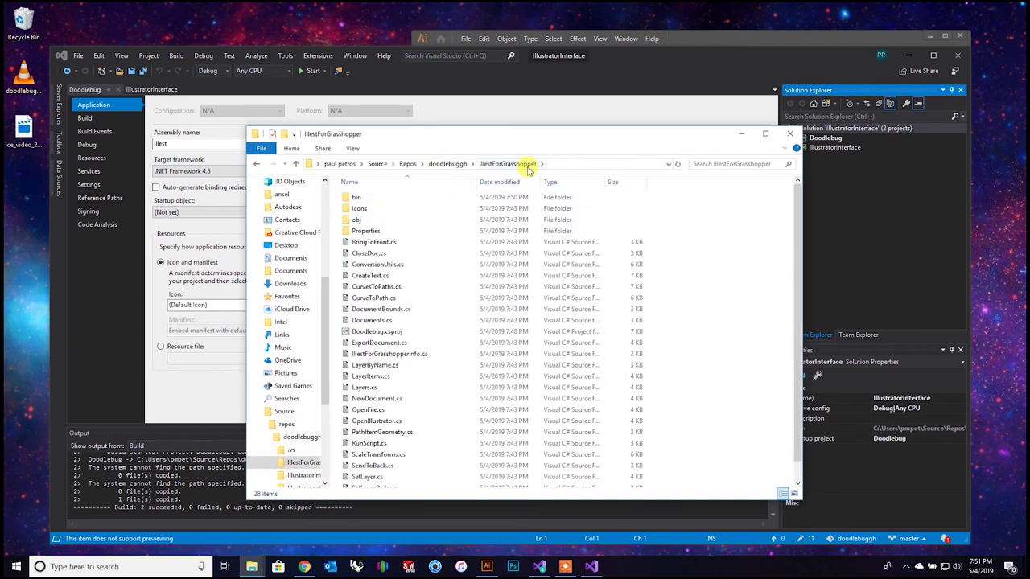
{"action": "double_click", "coordinate": [393, 198]}
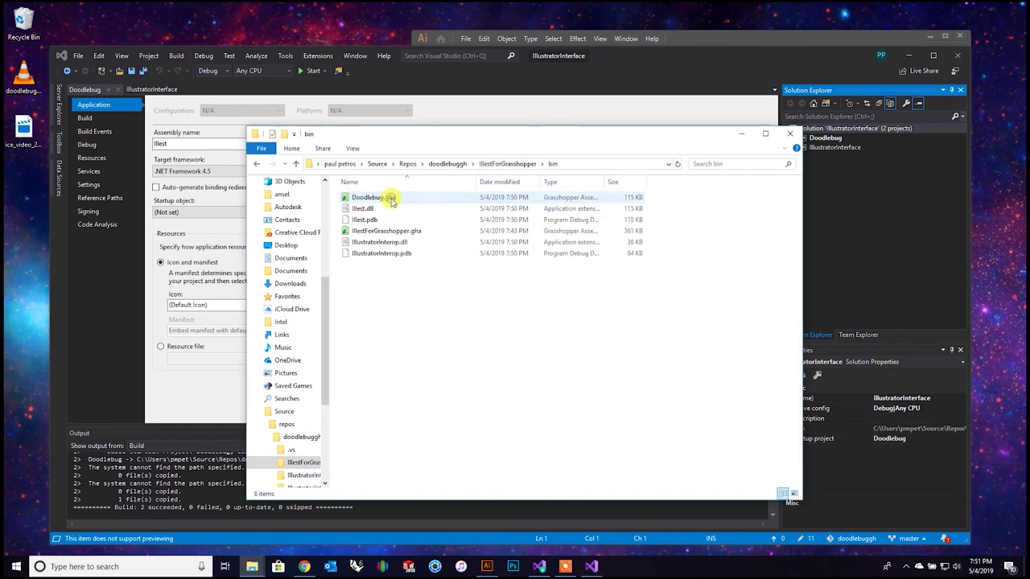
{"action": "left_click", "coordinate": [447, 164]}
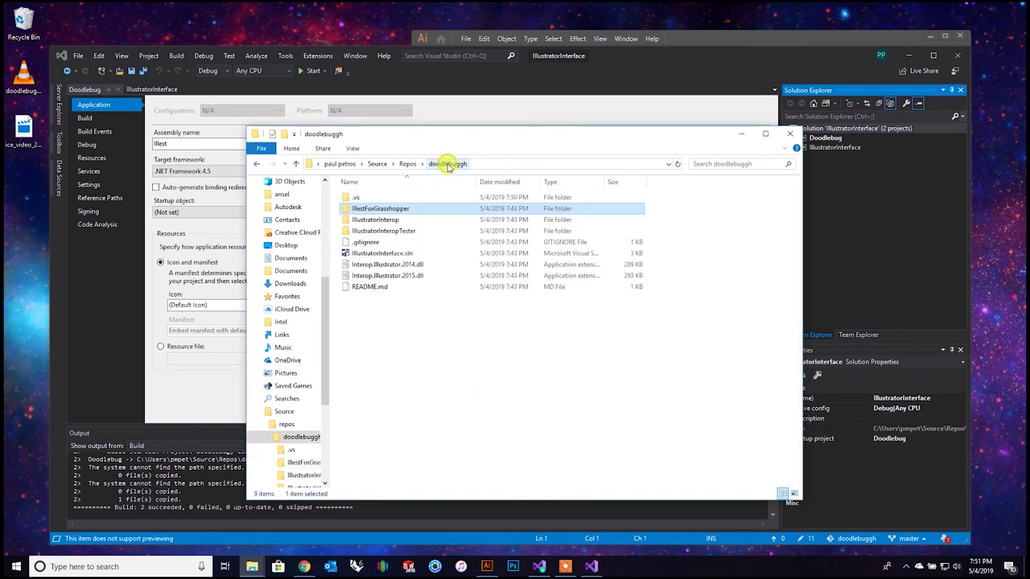
{"action": "left_click", "coordinate": [505, 413]}
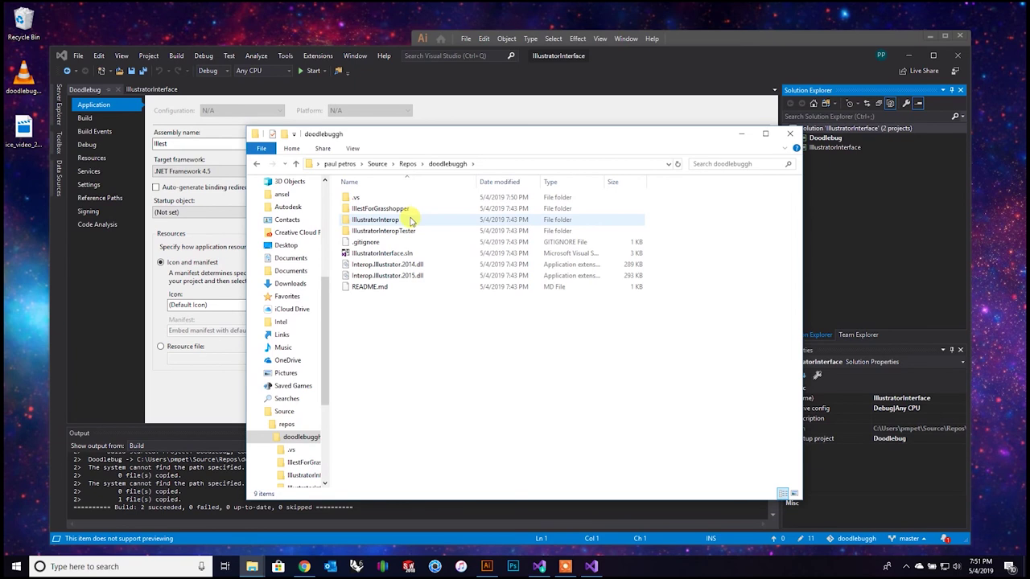
{"action": "left_click", "coordinate": [413, 210]}
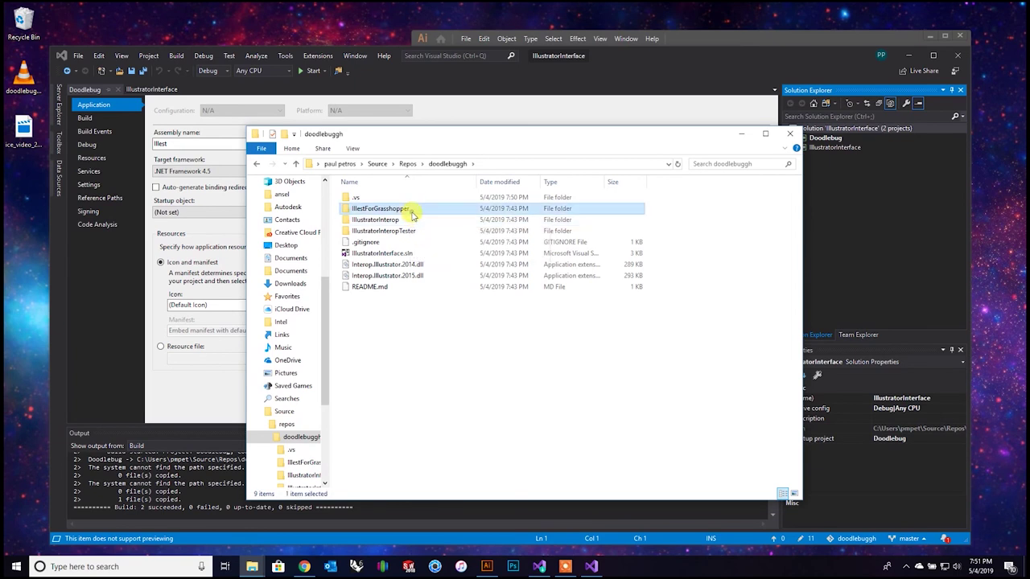
{"action": "double_click", "coordinate": [417, 210]}
{"action": "left_click", "coordinate": [445, 164]}
{"action": "double_click", "coordinate": [381, 210]}
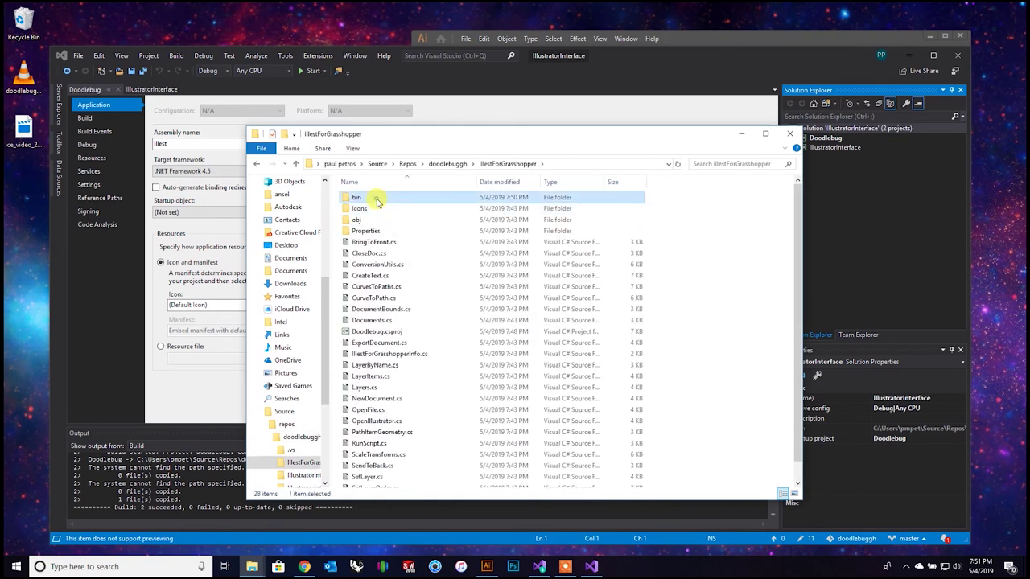
{"action": "double_click", "coordinate": [375, 201]}
{"action": "left_click_drag", "start_coordinate": [363, 135], "coordinate": [466, 91]}
Launch Rhino 6 and start Grasshopper with the Grasshopper command.
{"action": "left_click", "coordinate": [729, 568]}
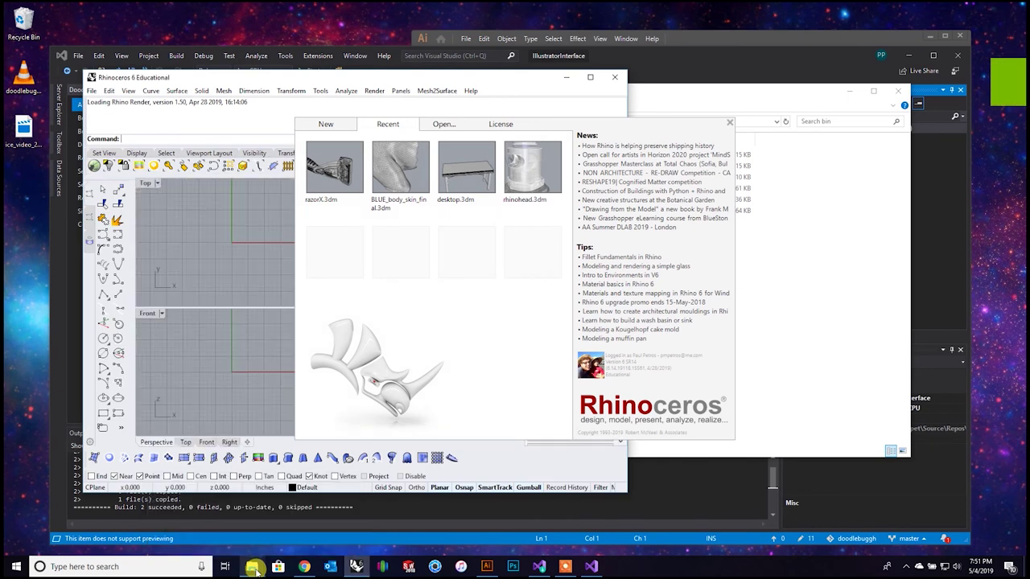
{"action": "left_click", "coordinate": [253, 567]}
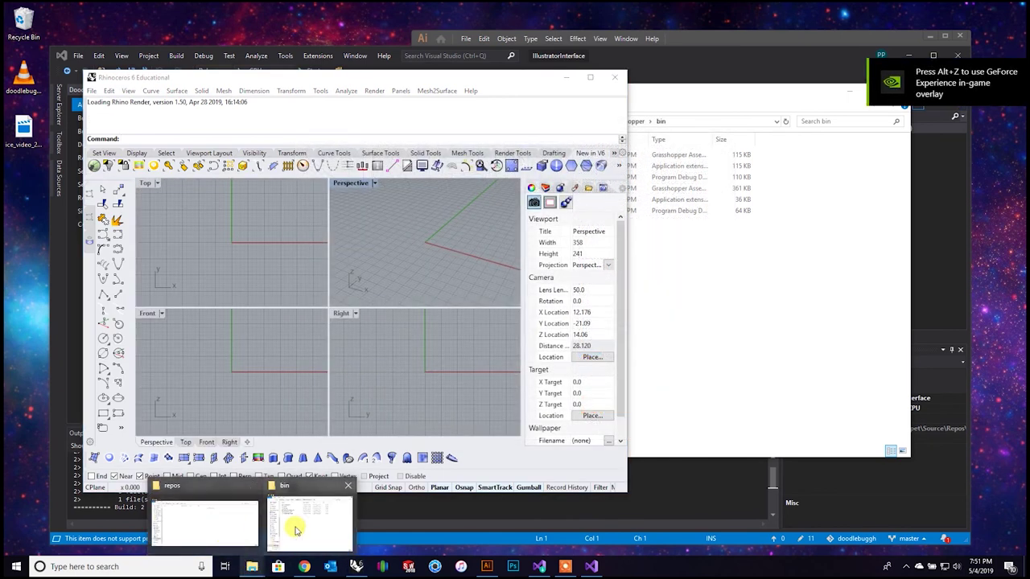
{"action": "left_click", "coordinate": [406, 249]}
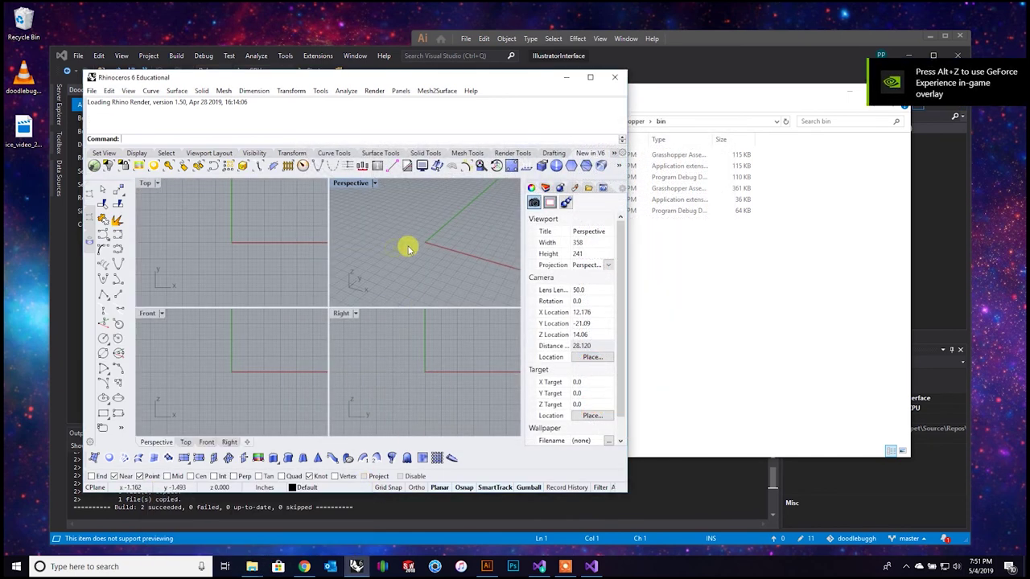
{"action": "left_click_drag", "start_coordinate": [259, 75], "coordinate": [401, 69]}
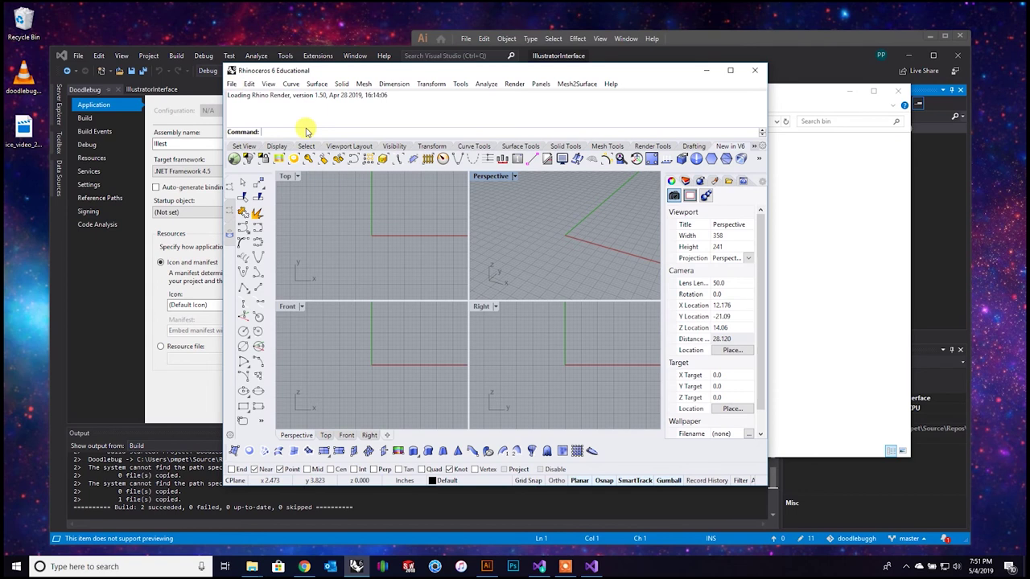
{"action": "type", "text": "rasshopper"}
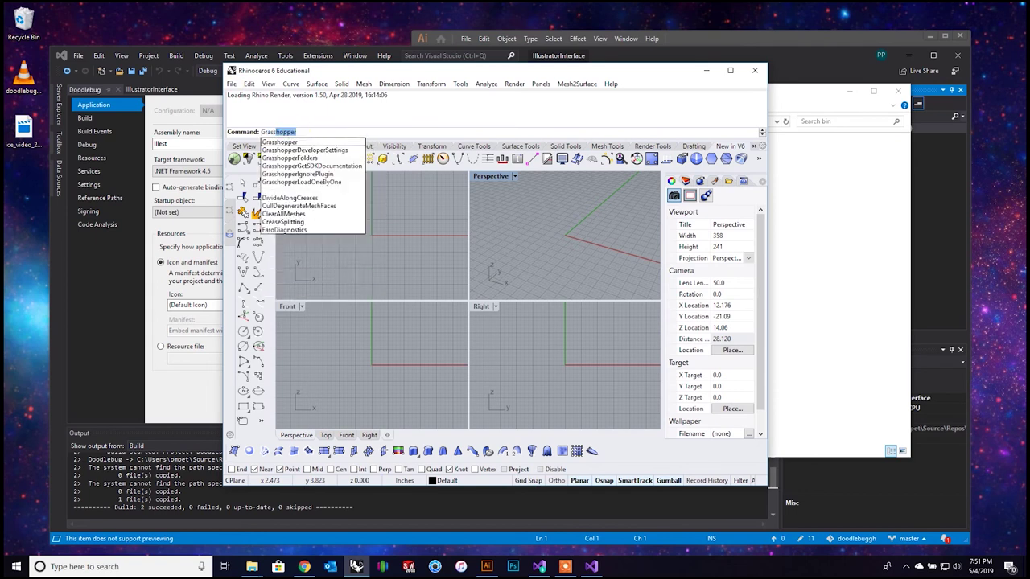
{"action": "key", "text": "Return"}
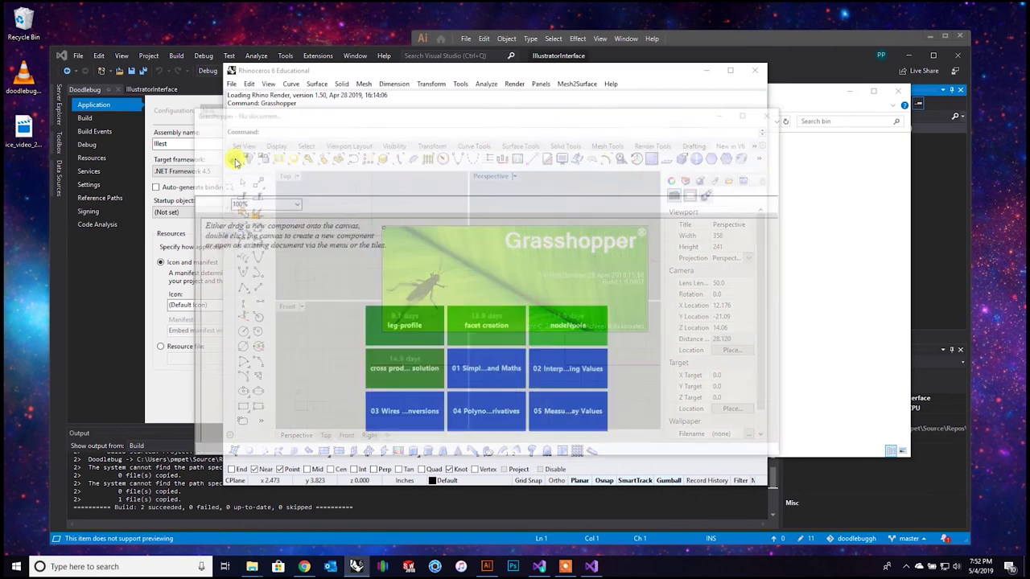
{"action": "left_click_drag", "start_coordinate": [360, 119], "coordinate": [470, 223]}
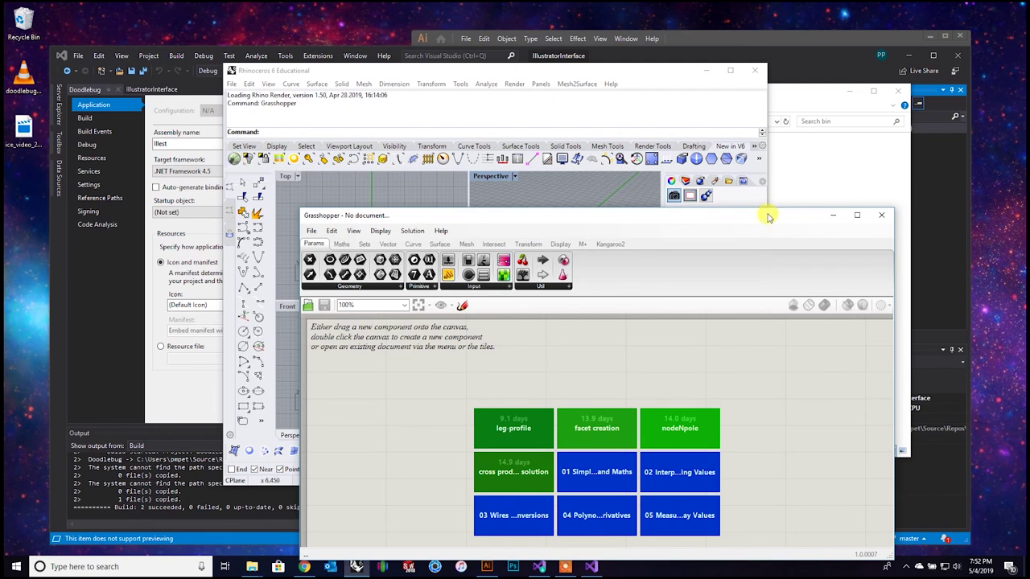
Close the Grasshopper window, and widen and reposition the Rhino window.
{"action": "left_click", "coordinate": [879, 215]}
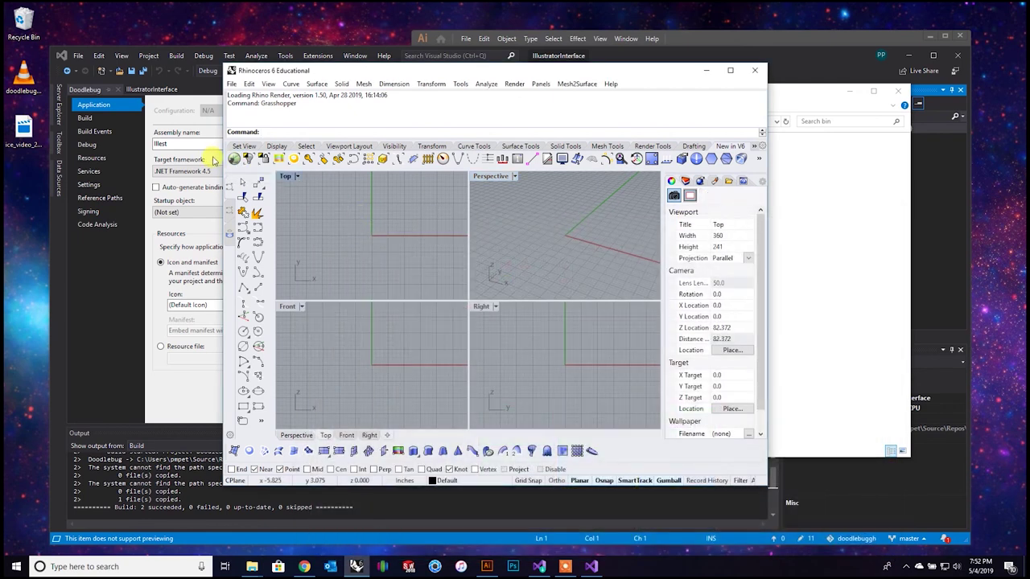
{"action": "left_click_drag", "start_coordinate": [507, 70], "coordinate": [462, 58]}
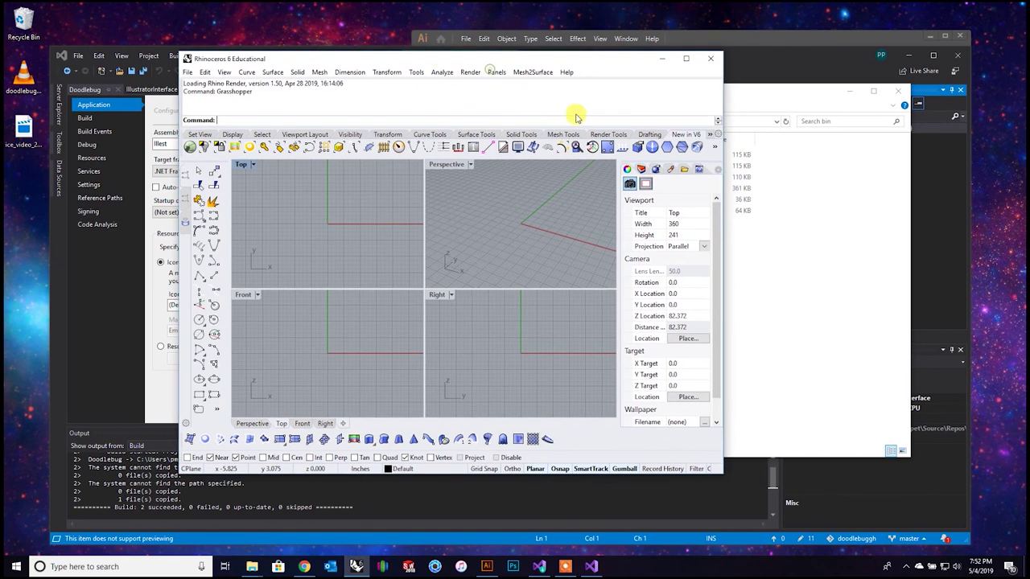
{"action": "left_click_drag", "start_coordinate": [722, 153], "coordinate": [902, 155]}
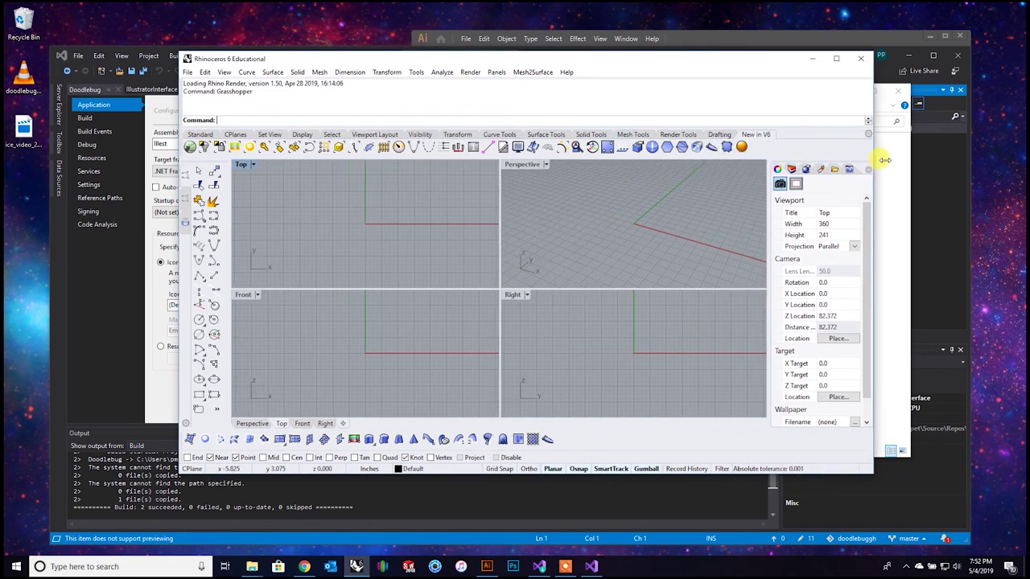
{"action": "left_click", "coordinate": [716, 203]}
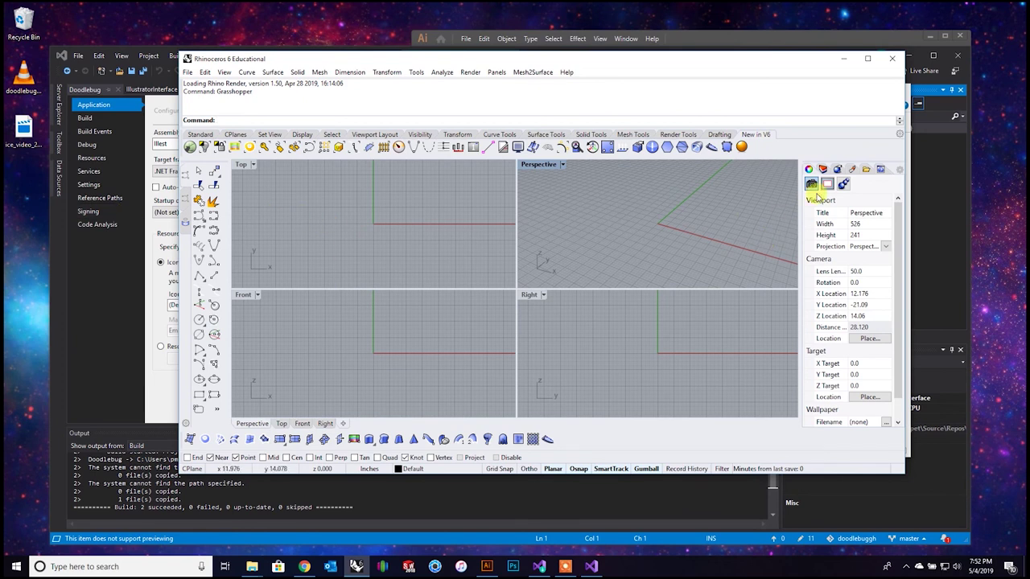
{"action": "left_click", "coordinate": [319, 209]}
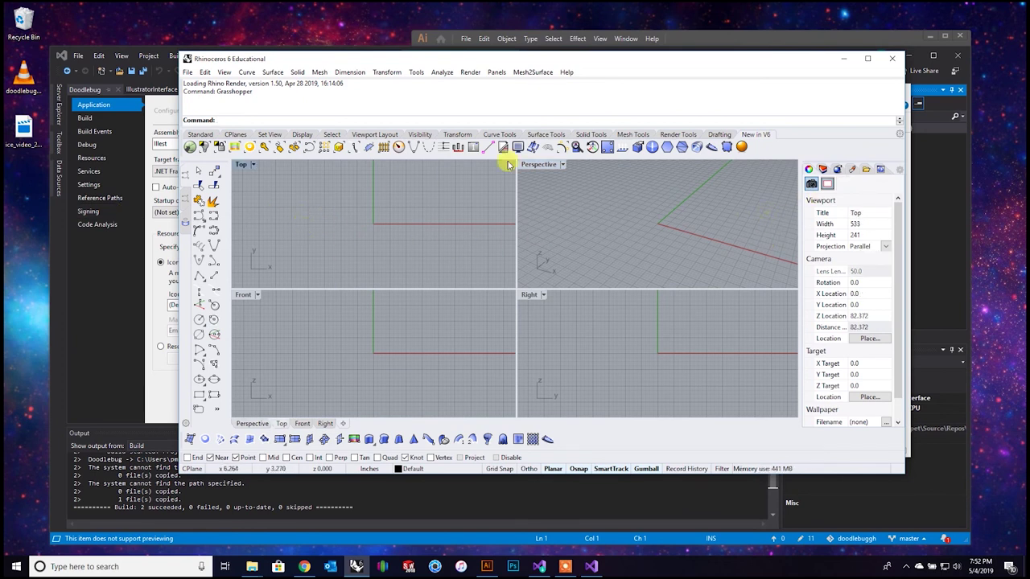
{"action": "left_click_drag", "start_coordinate": [552, 53], "coordinate": [543, 51]}
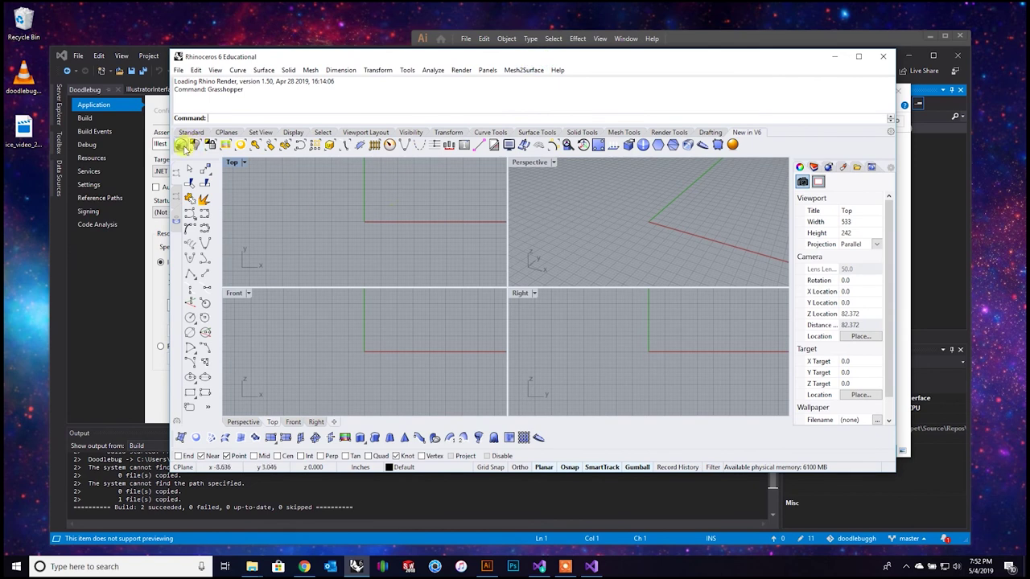
Reopen Grasshopper and open its Components Folder, placing the Libraries window over the Grasshopper window.
{"action": "left_click", "coordinate": [181, 144]}
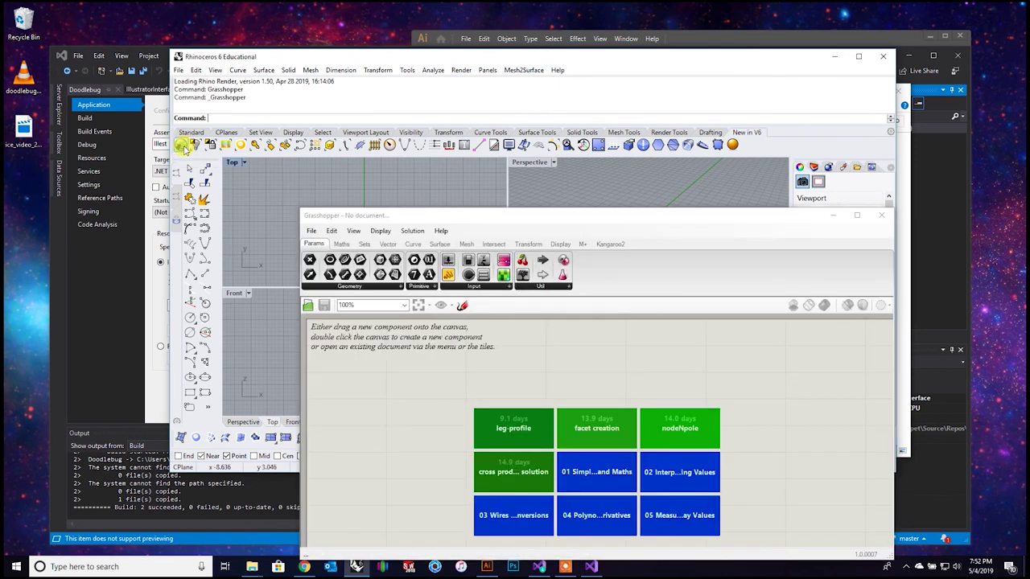
{"action": "left_click_drag", "start_coordinate": [477, 218], "coordinate": [443, 139]}
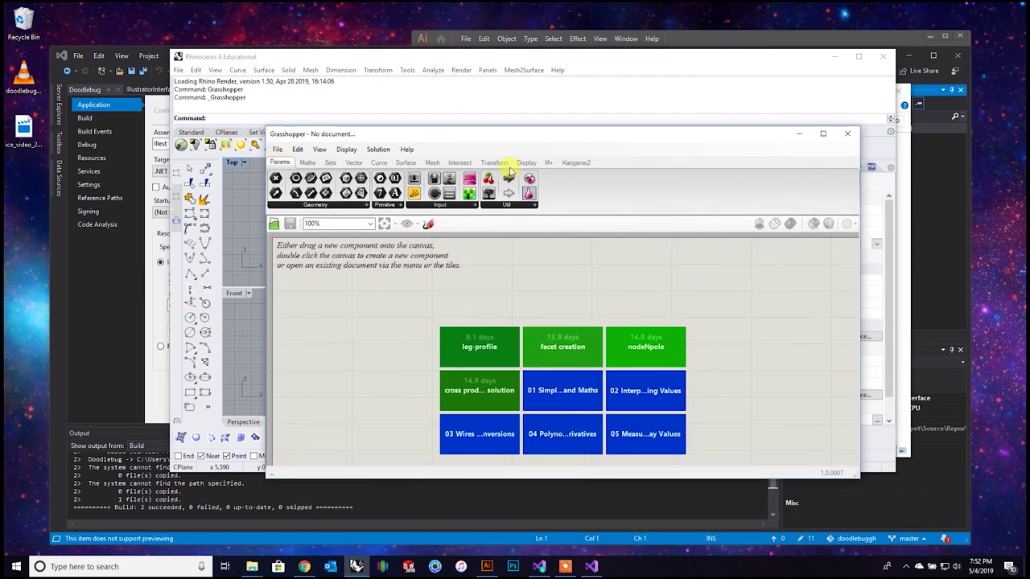
{"action": "left_click_drag", "start_coordinate": [449, 140], "coordinate": [424, 129]}
{"action": "left_click", "coordinate": [252, 139]}
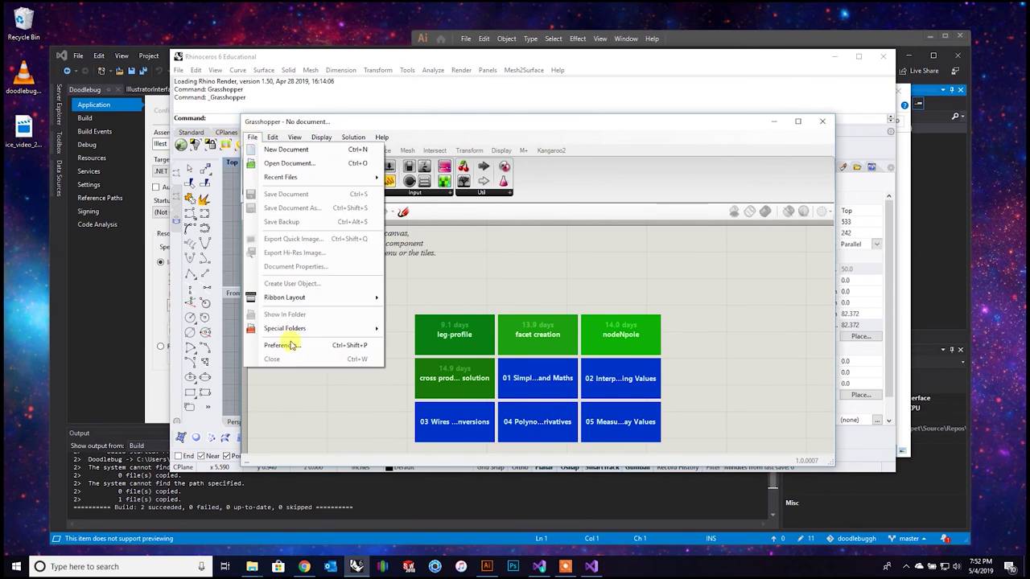
{"action": "mouse_move", "coordinate": [301, 331]}
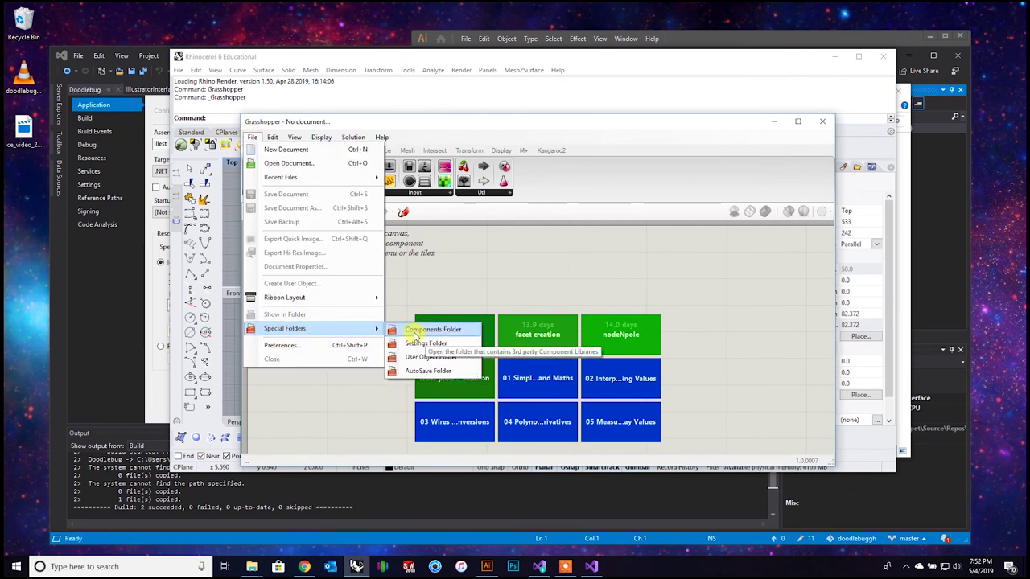
{"action": "left_click", "coordinate": [455, 329]}
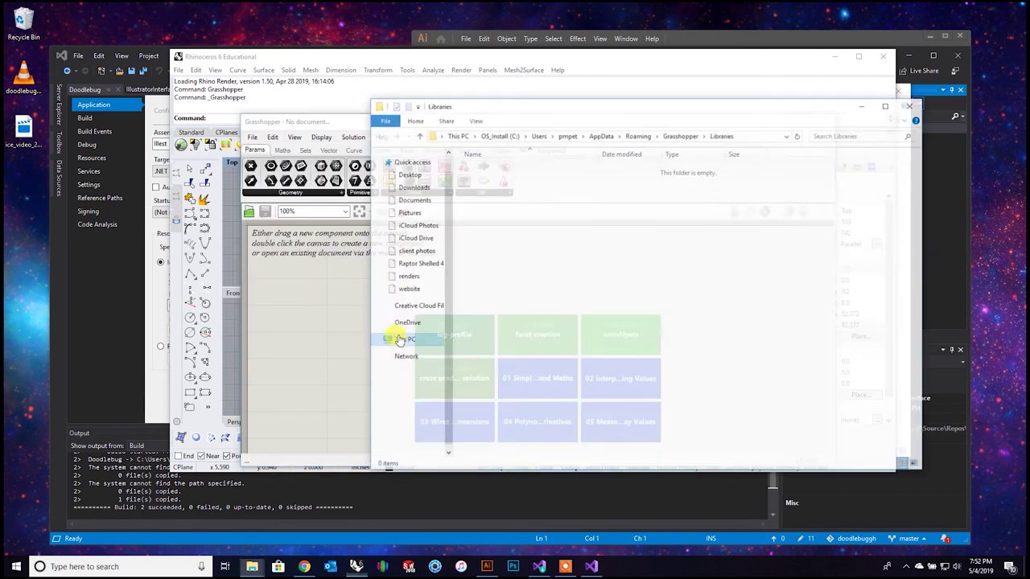
{"action": "left_click_drag", "start_coordinate": [640, 112], "coordinate": [478, 121]}
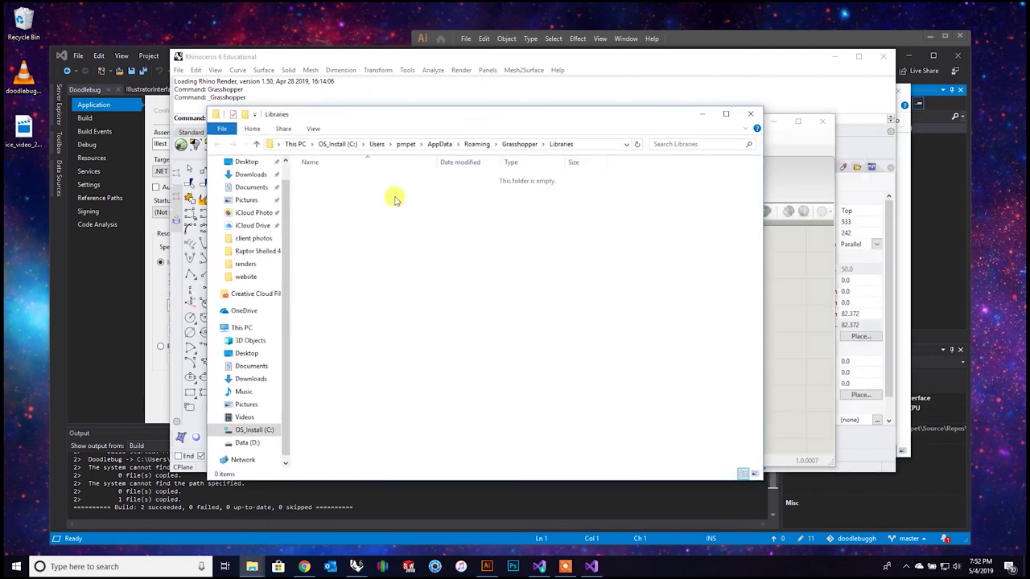
Place the IllestForGrasshopper bin folder beside the Libraries folder and copy Doodlebug.gha into Libraries.
{"action": "left_click", "coordinate": [251, 566]}
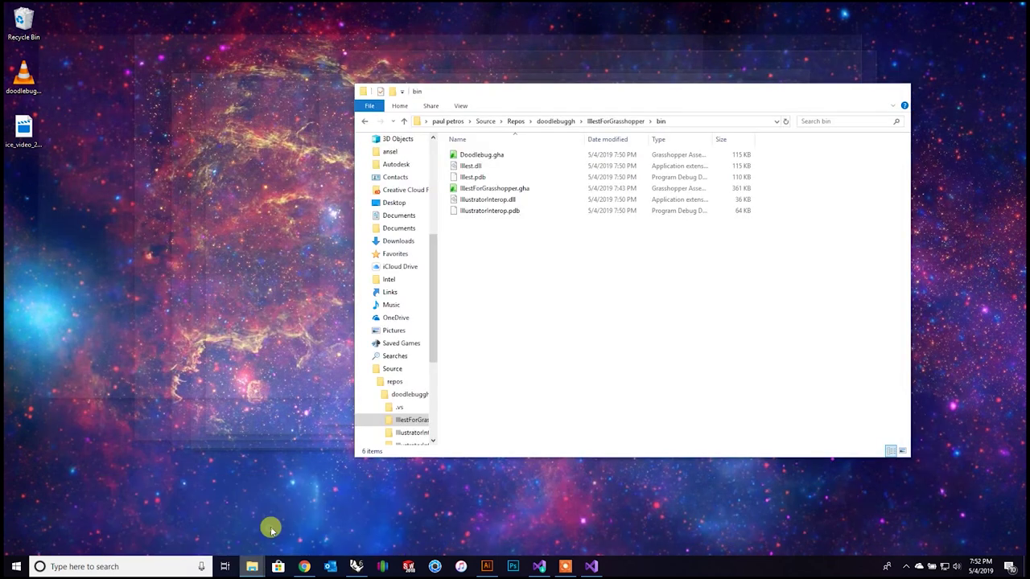
{"action": "left_click", "coordinate": [268, 526]}
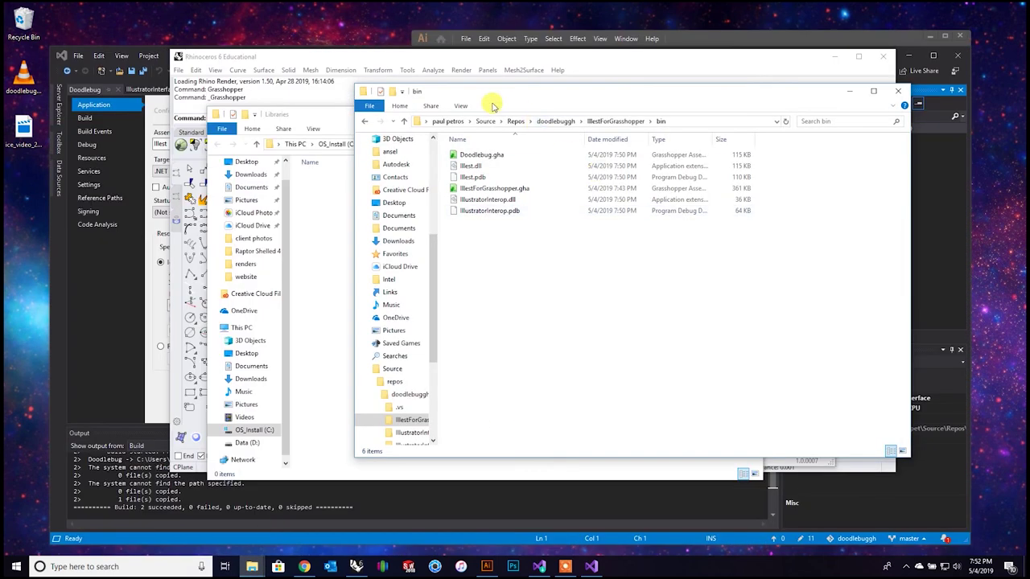
{"action": "left_click_drag", "start_coordinate": [568, 91], "coordinate": [835, 102]}
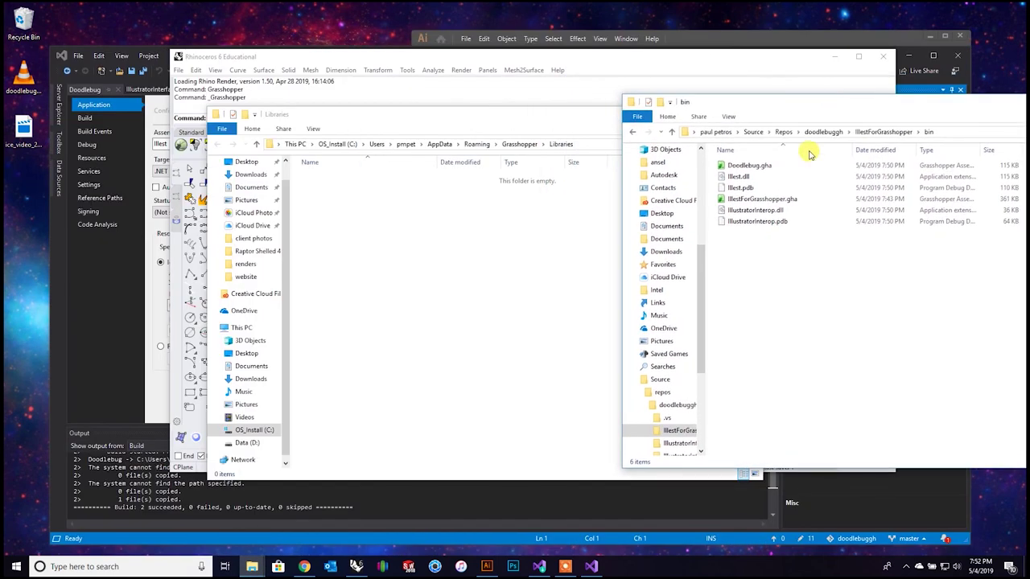
{"action": "left_click", "coordinate": [763, 167]}
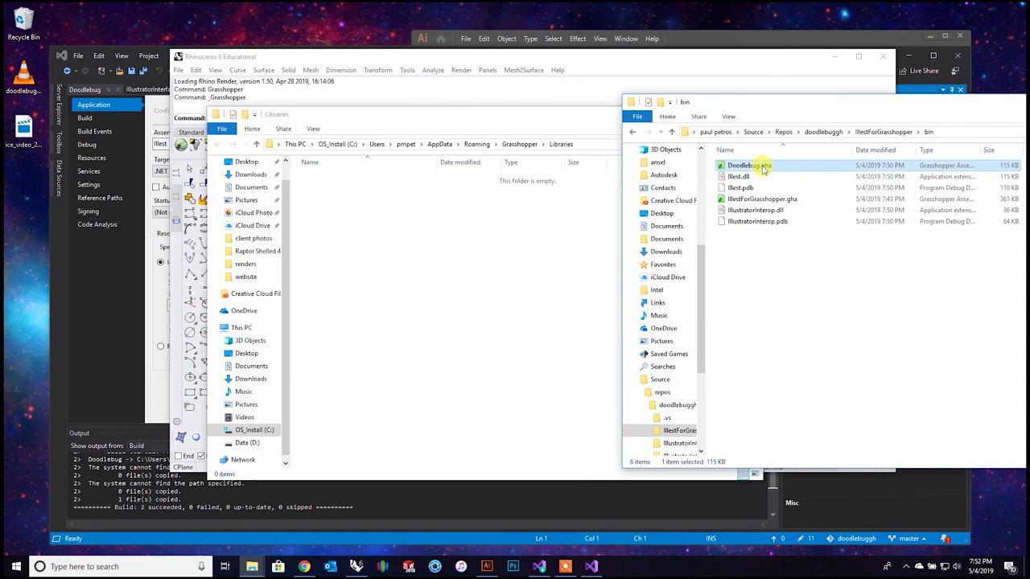
{"action": "mouse_move", "coordinate": [762, 169]}
{"action": "left_mouse_down"}
{"action": "mouse_move", "coordinate": [444, 236]}
{"action": "mouse_move", "coordinate": [455, 258]}
{"action": "mouse_move", "coordinate": [545, 300]}
{"action": "mouse_move", "coordinate": [494, 245]}
{"action": "left_mouse_up"}
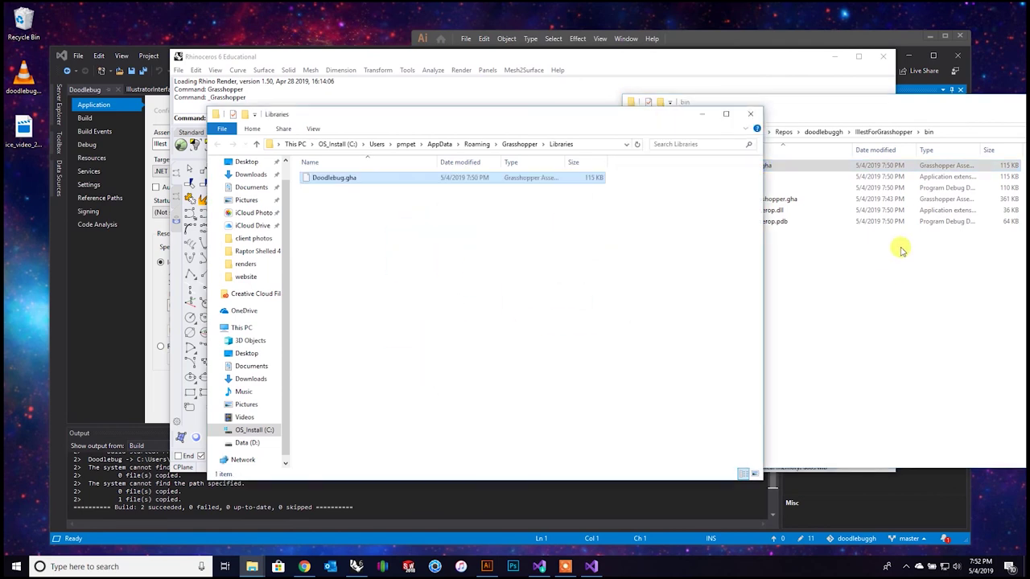
Copy Illest.dll and IllustratorInterop.dll from the bin folder into the Grasshopper Libraries folder.
{"action": "left_click_drag", "start_coordinate": [757, 107], "coordinate": [851, 116]}
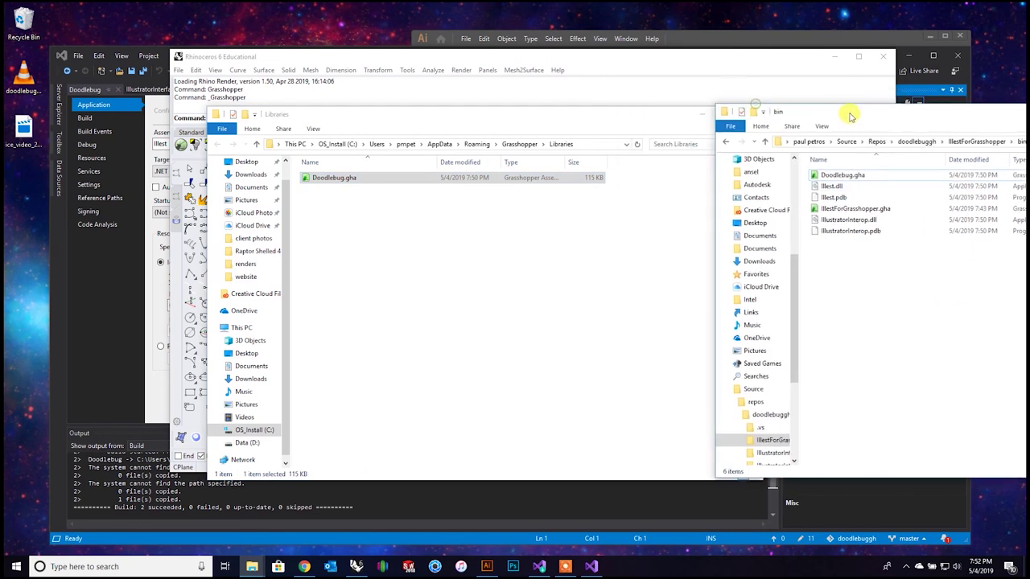
{"action": "left_click", "coordinate": [840, 187]}
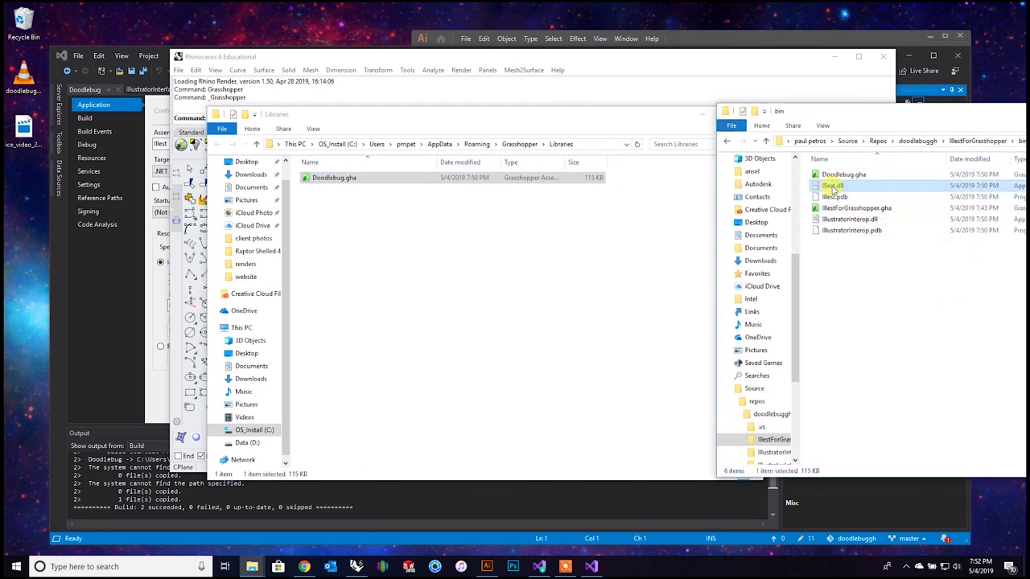
{"action": "left_click_drag", "start_coordinate": [839, 187], "coordinate": [438, 245]}
{"action": "left_click", "coordinate": [934, 292]}
{"action": "left_click", "coordinate": [859, 219]}
{"action": "left_click_drag", "start_coordinate": [856, 223], "coordinate": [432, 284]}
{"action": "left_click", "coordinate": [585, 320]}
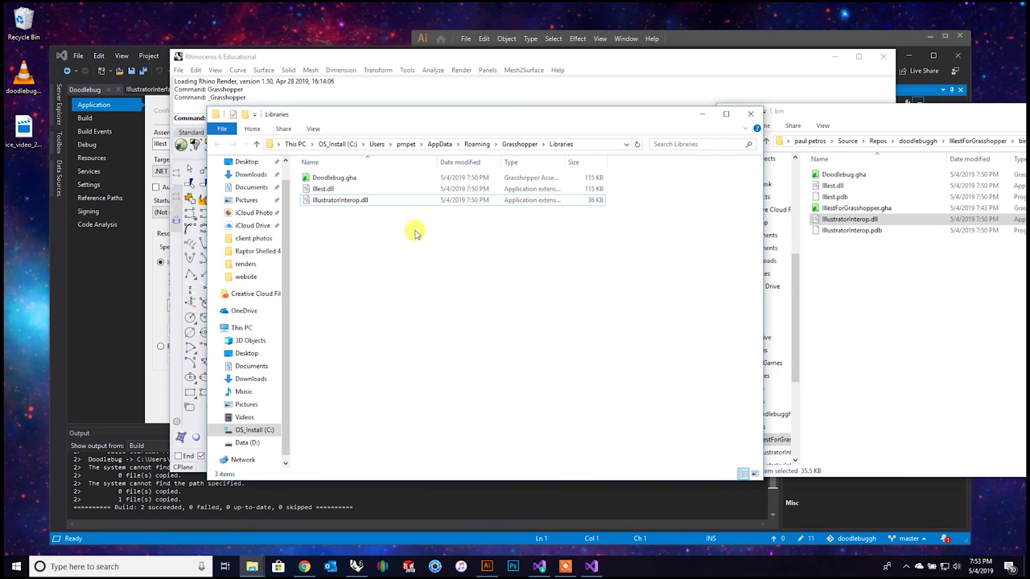
Check the general properties of Doodlebug.gha in the Libraries folder, and close the properties dialog.
{"action": "left_click_drag", "start_coordinate": [459, 127], "coordinate": [505, 98]}
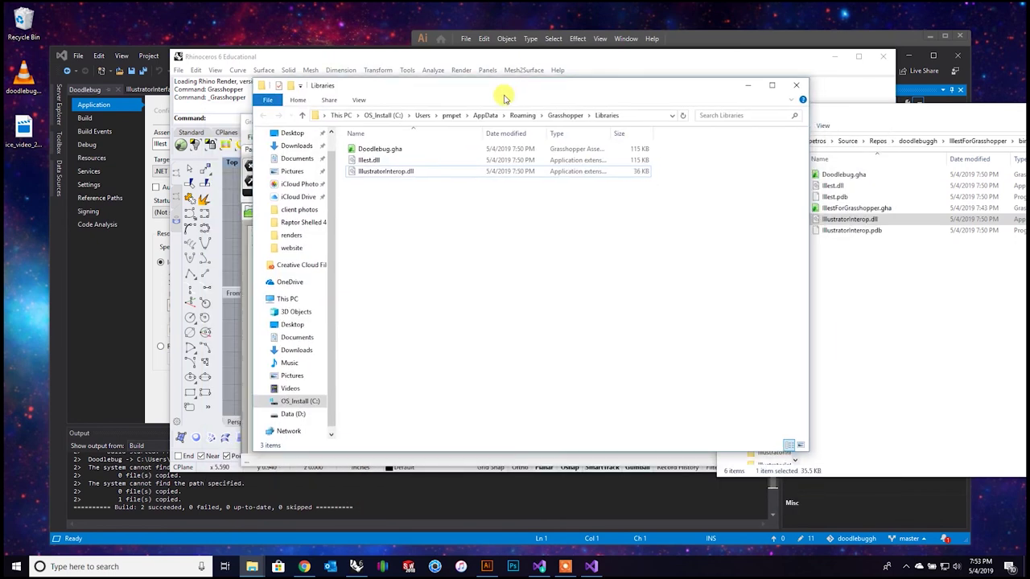
{"action": "left_click", "coordinate": [390, 152]}
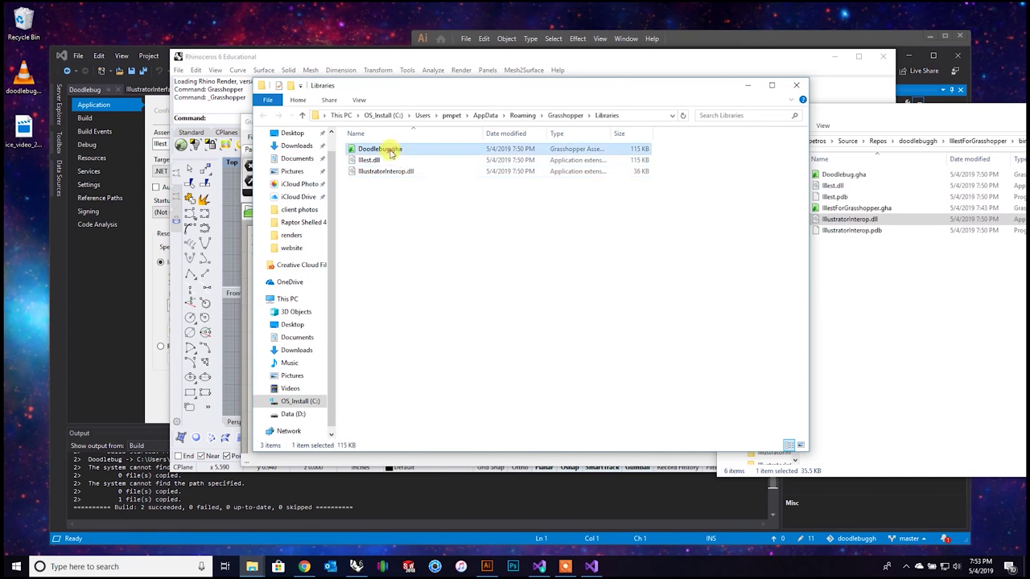
{"action": "right_click", "coordinate": [390, 152]}
{"action": "left_click", "coordinate": [426, 349]}
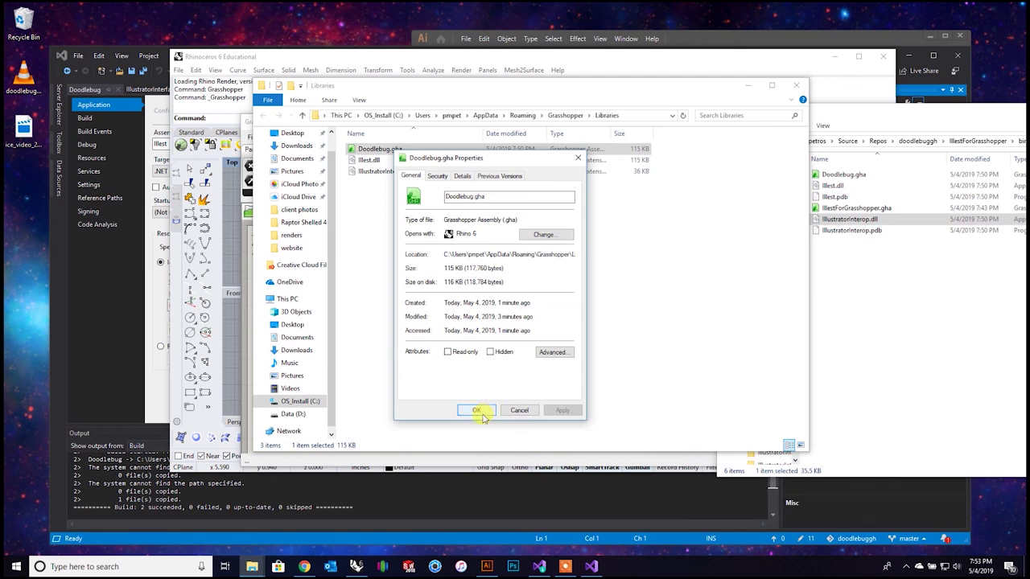
{"action": "left_click", "coordinate": [485, 414]}
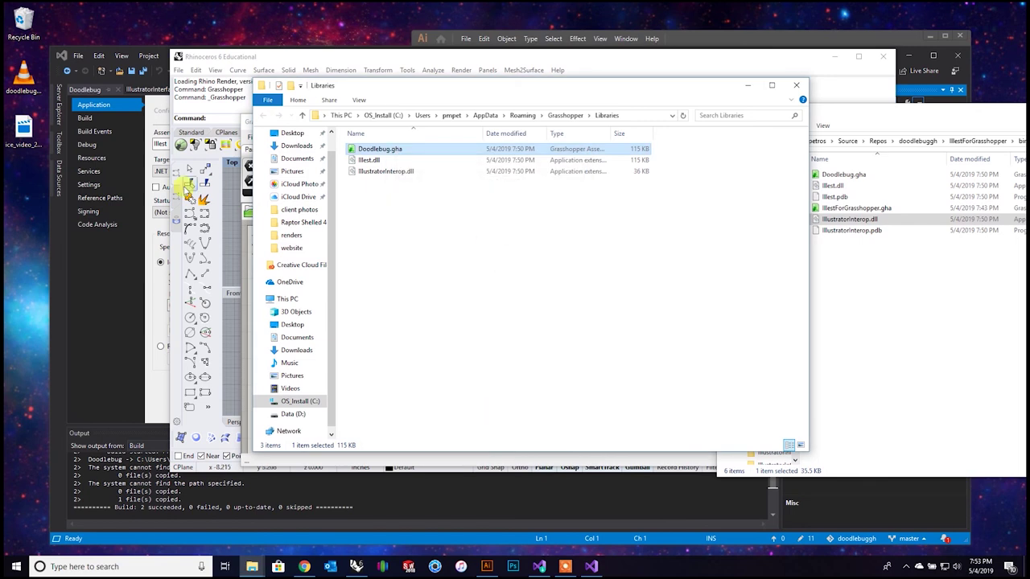
Move the Libraries window aside, and close both Grasshopper and Rhino.
{"action": "left_click", "coordinate": [538, 244]}
{"action": "mouse_move", "coordinate": [410, 90]}
{"action": "left_mouse_down"}
{"action": "mouse_move", "coordinate": [409, 104]}
{"action": "mouse_move", "coordinate": [459, 19]}
{"action": "mouse_move", "coordinate": [432, 79]}
{"action": "left_mouse_up"}
{"action": "left_click", "coordinate": [260, 339]}
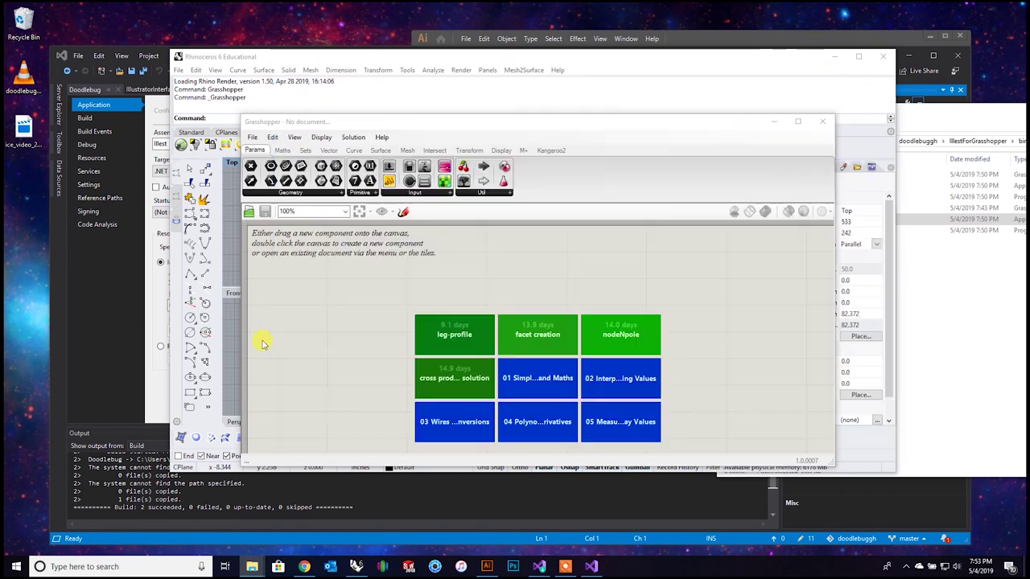
{"action": "left_click", "coordinate": [825, 127]}
{"action": "left_click", "coordinate": [882, 56]}
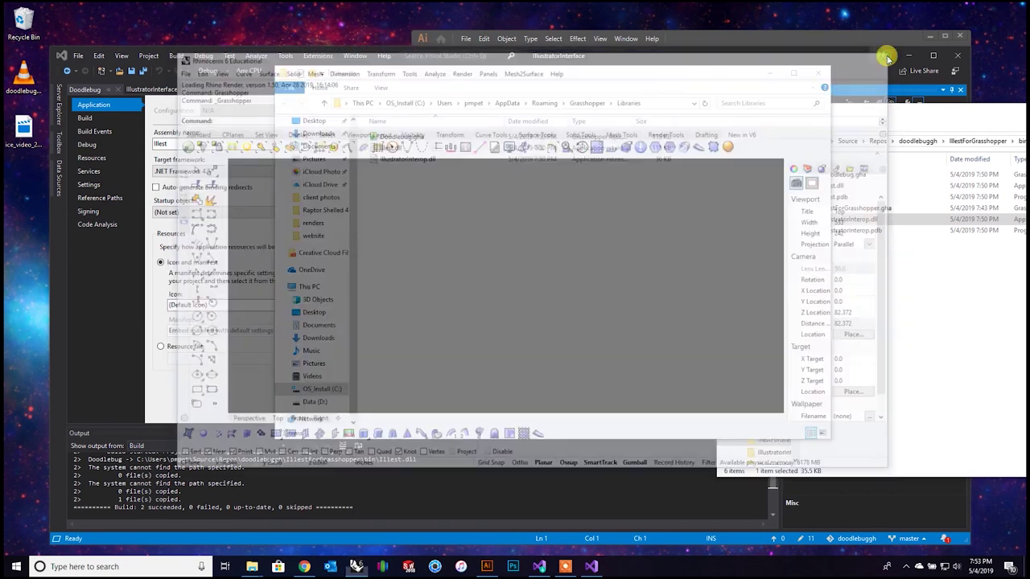
Relaunch Rhino 6, dismiss its start screen, and start Grasshopper.
{"action": "left_click", "coordinate": [366, 563]}
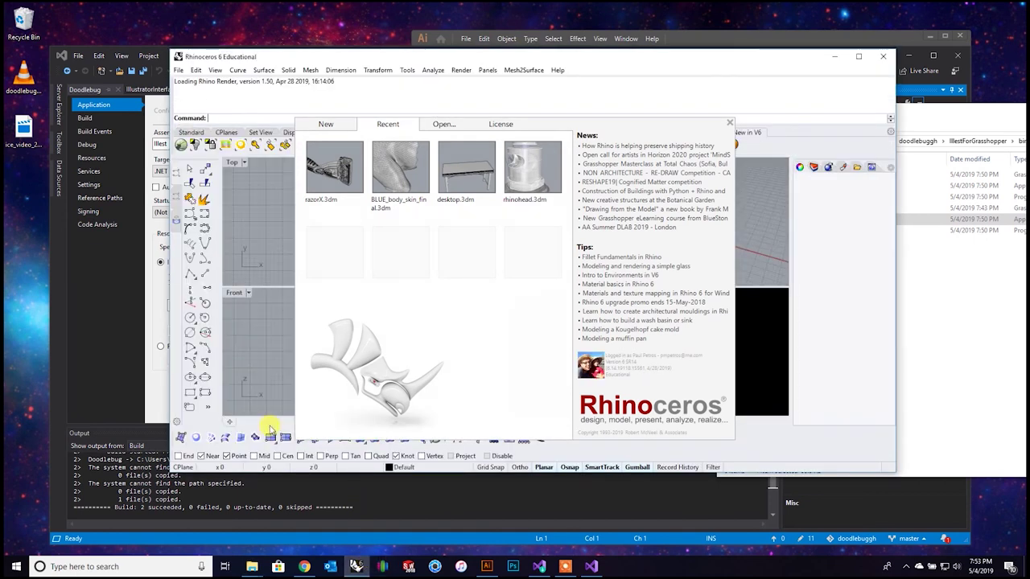
{"action": "left_click", "coordinate": [259, 198]}
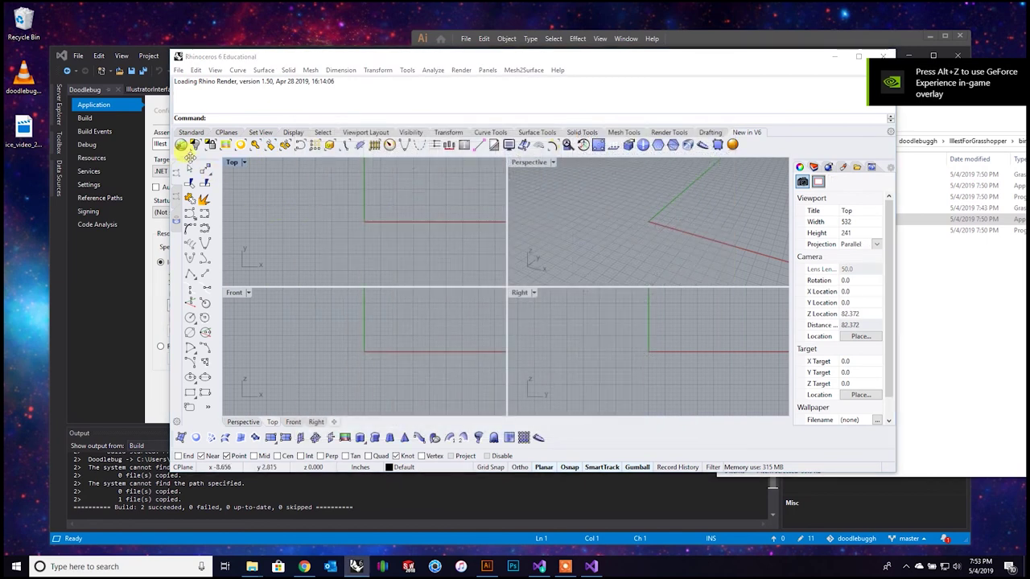
{"action": "left_click", "coordinate": [180, 147]}
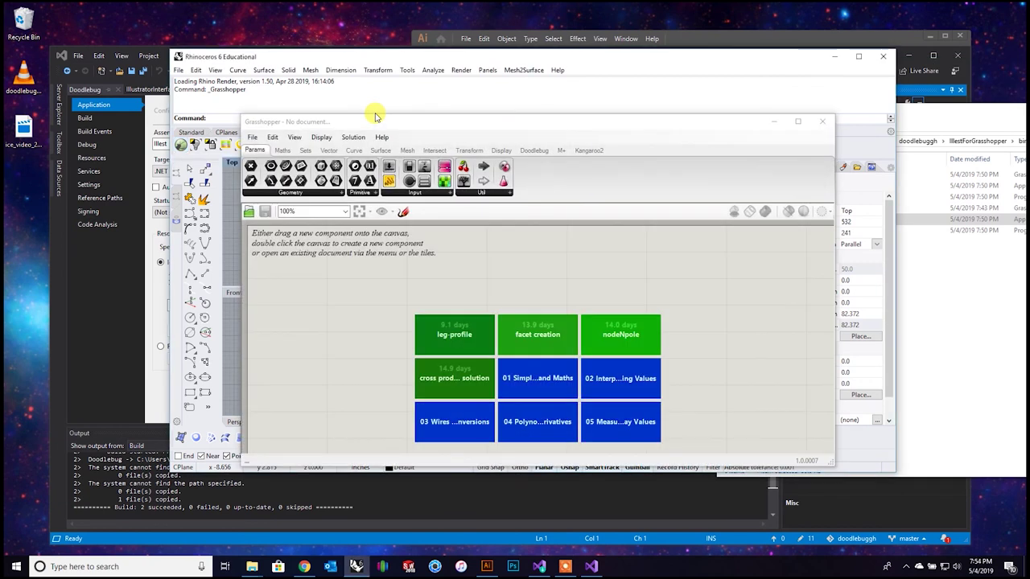
{"action": "left_click_drag", "start_coordinate": [413, 120], "coordinate": [495, 73]}
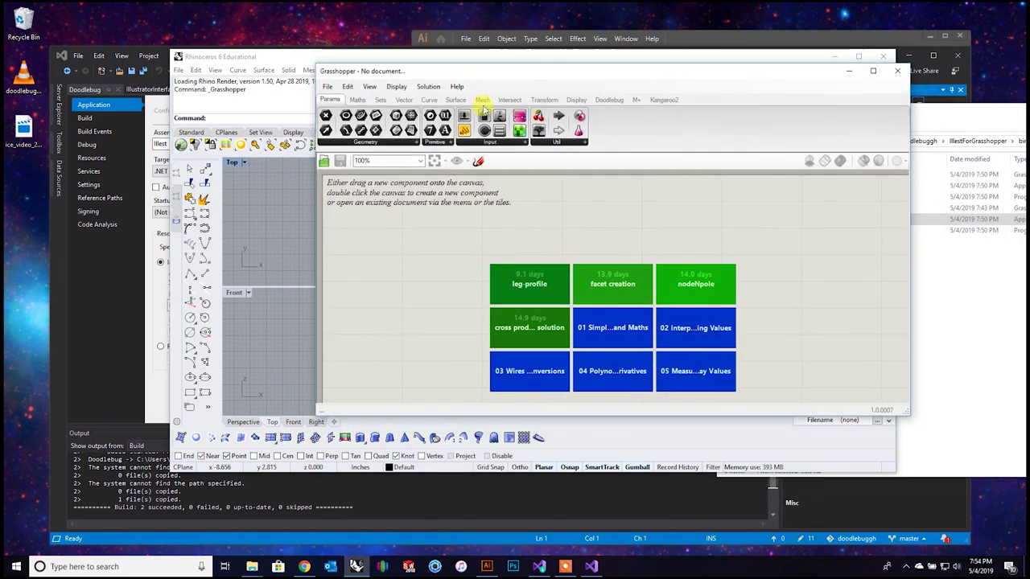
Show the Doodlebug components in Grasshopper, and close the running Illustrator.
{"action": "left_click", "coordinate": [613, 102]}
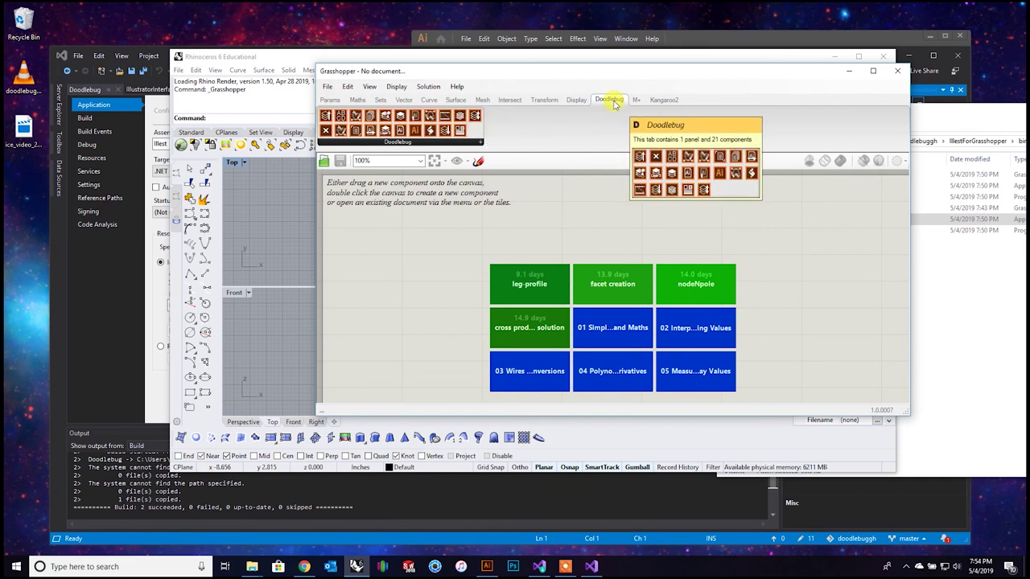
{"action": "left_click", "coordinate": [457, 142]}
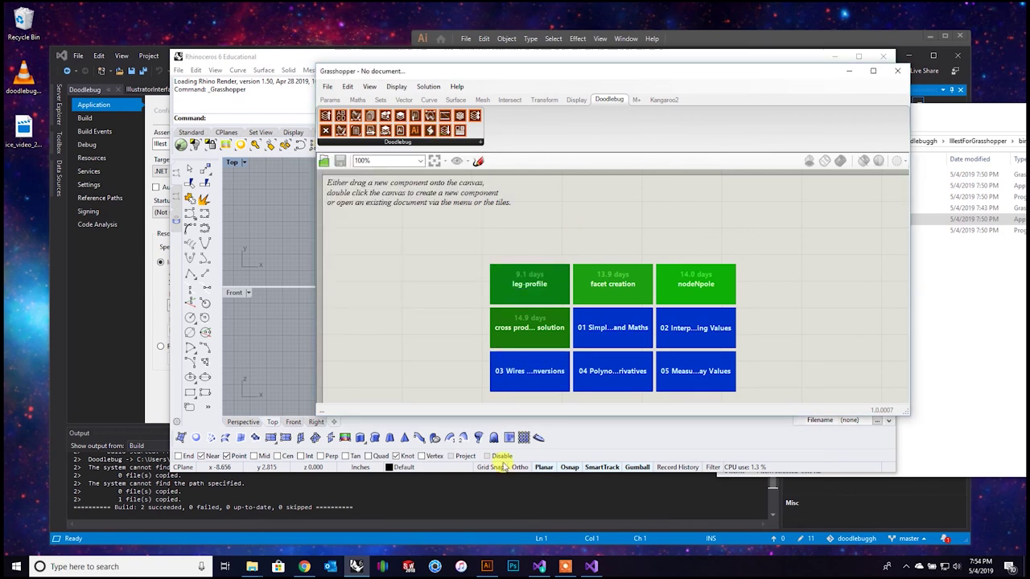
{"action": "left_click", "coordinate": [486, 566]}
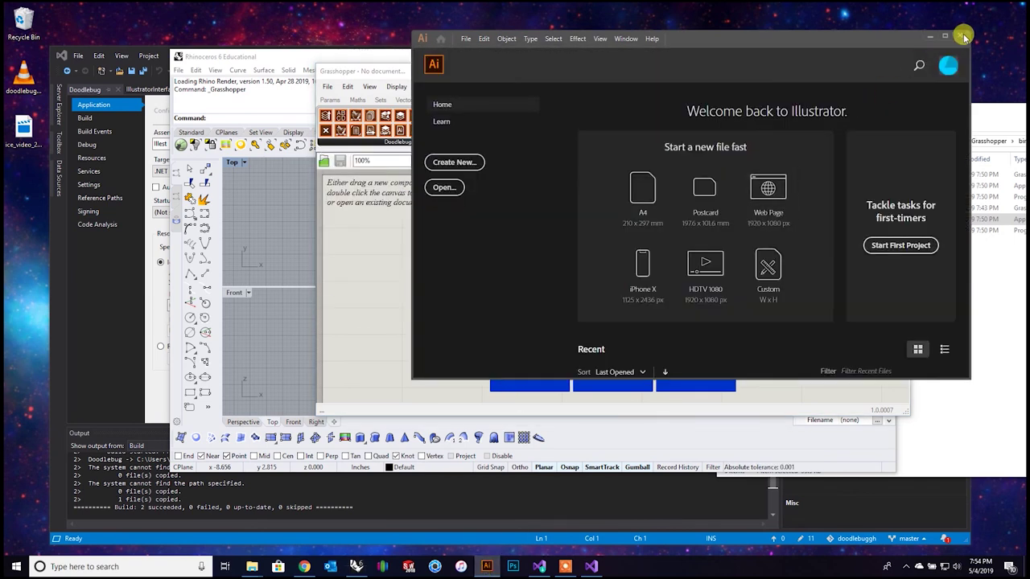
{"action": "left_click", "coordinate": [664, 182]}
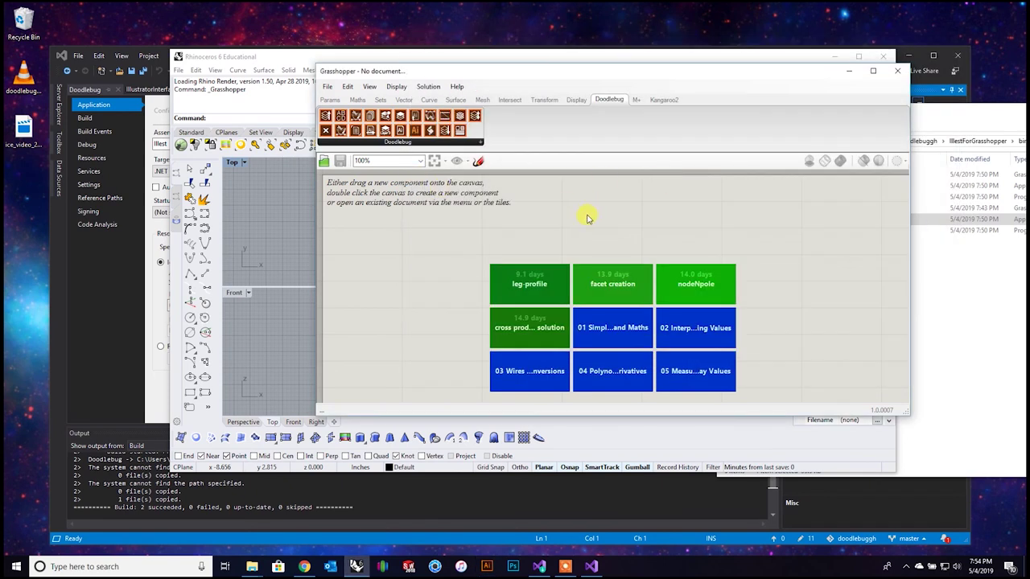
Place Doodlebug's OpenIllustrator component on the Grasshopper canvas.
{"action": "left_click", "coordinate": [392, 143]}
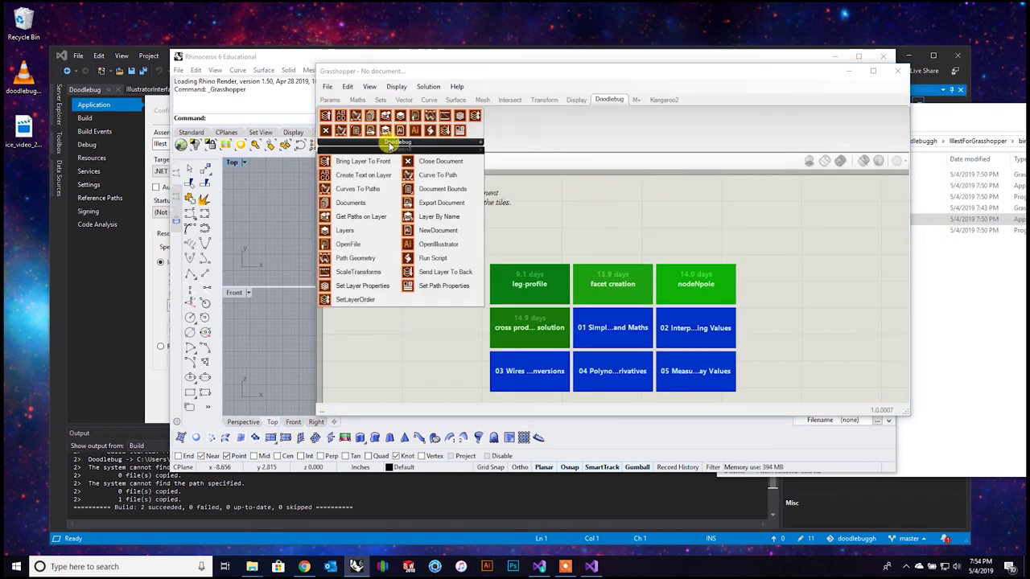
{"action": "left_click", "coordinate": [427, 234]}
{"action": "left_click", "coordinate": [547, 238]}
{"action": "left_click_drag", "start_coordinate": [549, 241], "coordinate": [539, 282]}
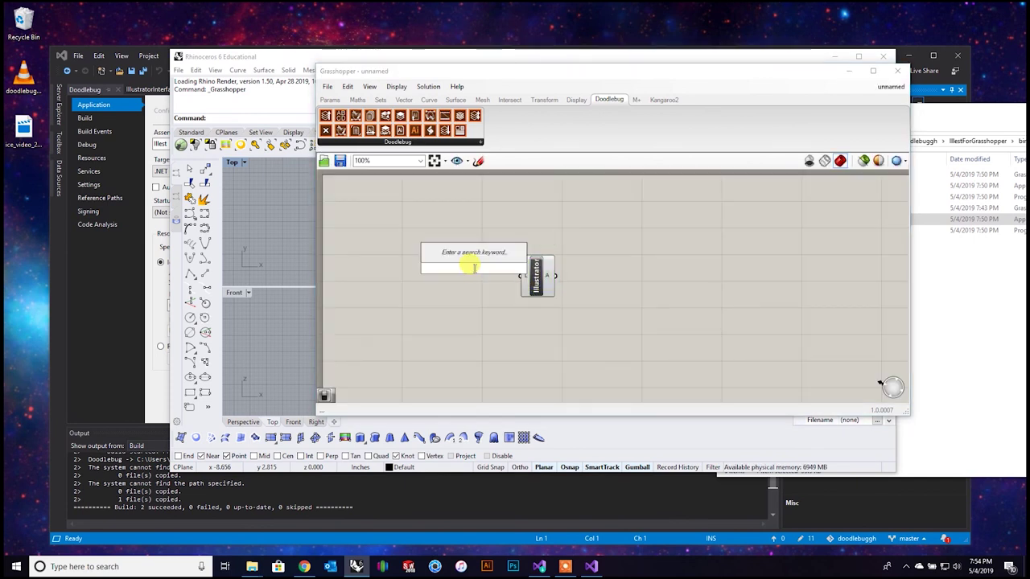
Connect a new Boolean Toggle to the Illustrator component's L input and set it to True.
{"action": "type", "text": "toggle"}
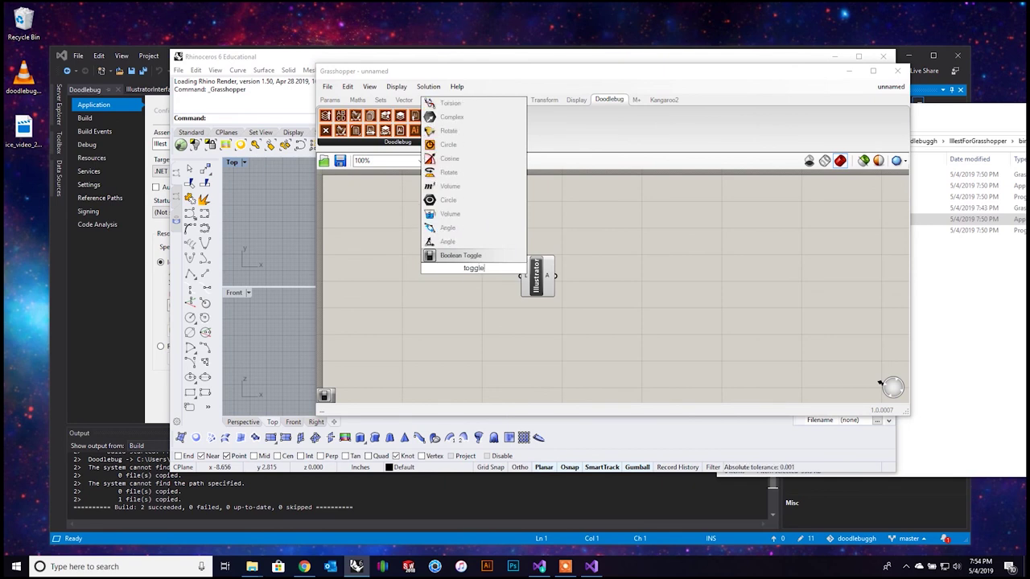
{"action": "key", "text": "Return"}
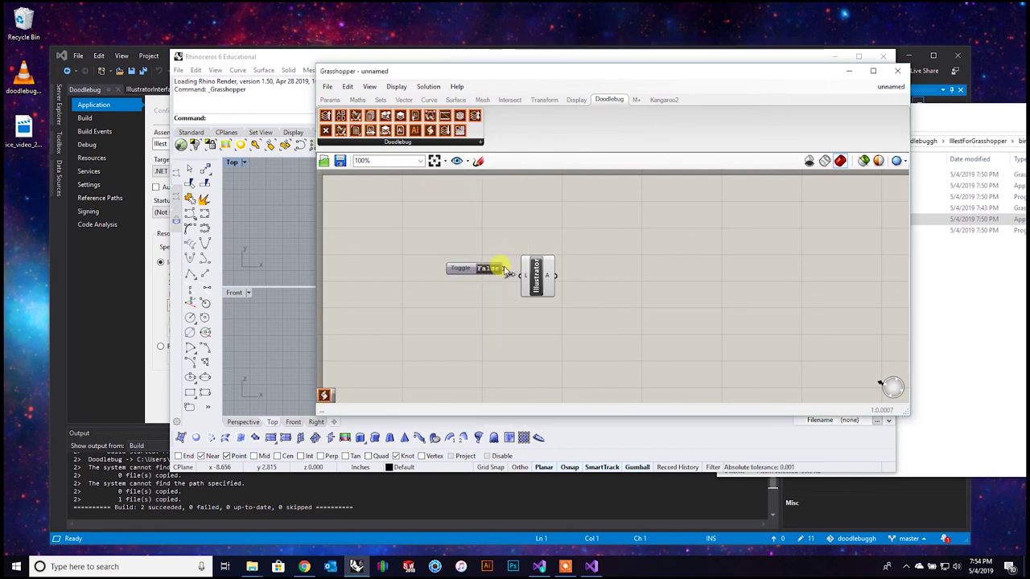
{"action": "left_click_drag", "start_coordinate": [517, 278], "coordinate": [523, 276]}
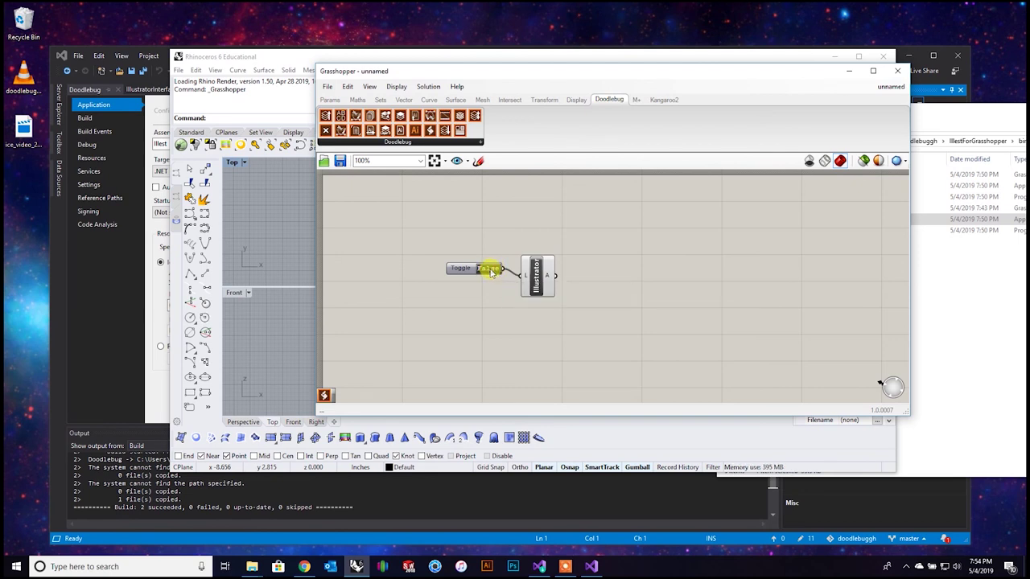
{"action": "double_click", "coordinate": [491, 272]}
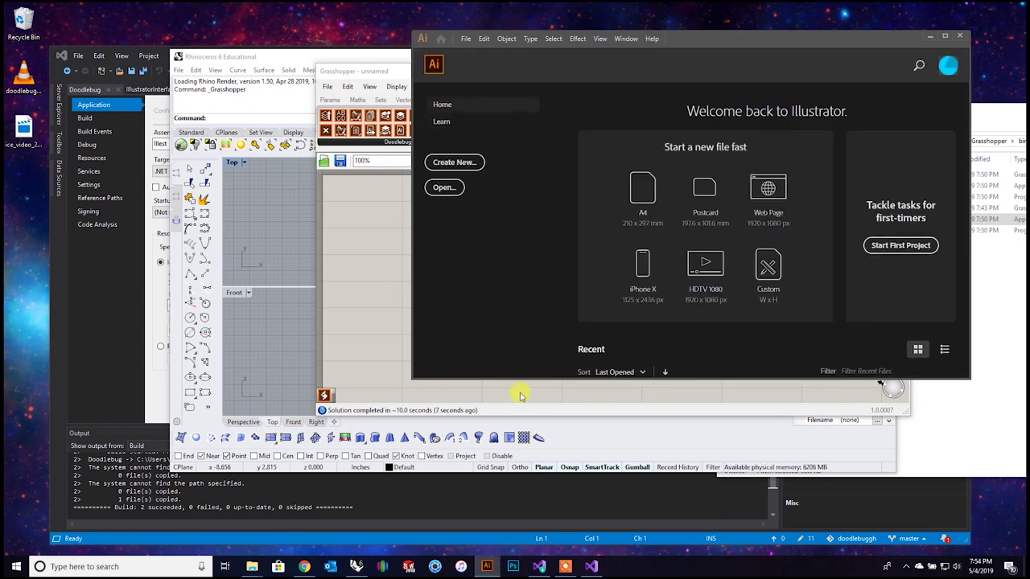
{"action": "left_click", "coordinate": [383, 213]}
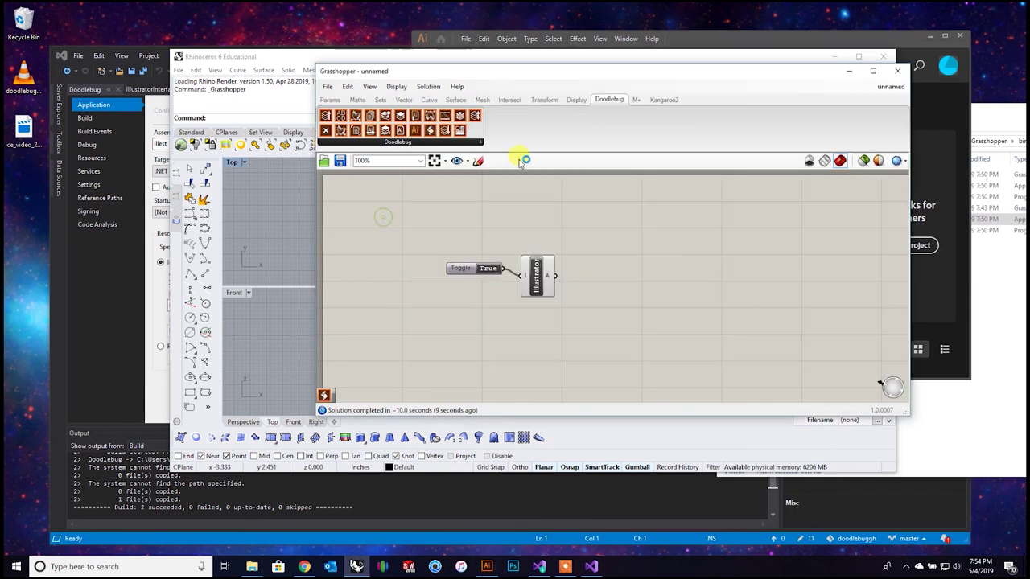
Uncover the Illustrator window behind Grasshopper, and set the Boolean Toggle to False.
{"action": "left_click_drag", "start_coordinate": [591, 73], "coordinate": [454, 125]}
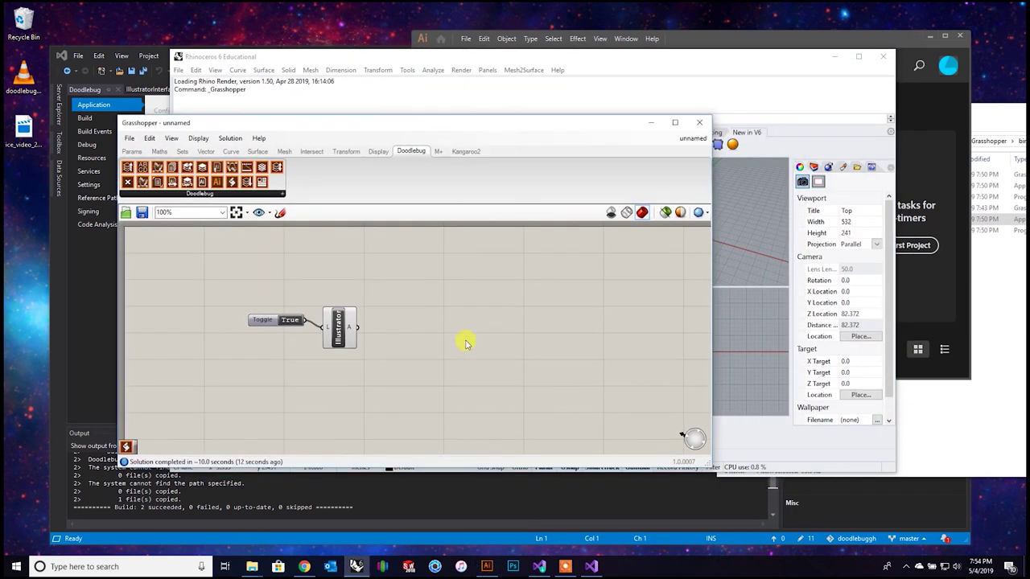
{"action": "left_click", "coordinate": [232, 193]}
{"action": "left_click", "coordinate": [492, 322]}
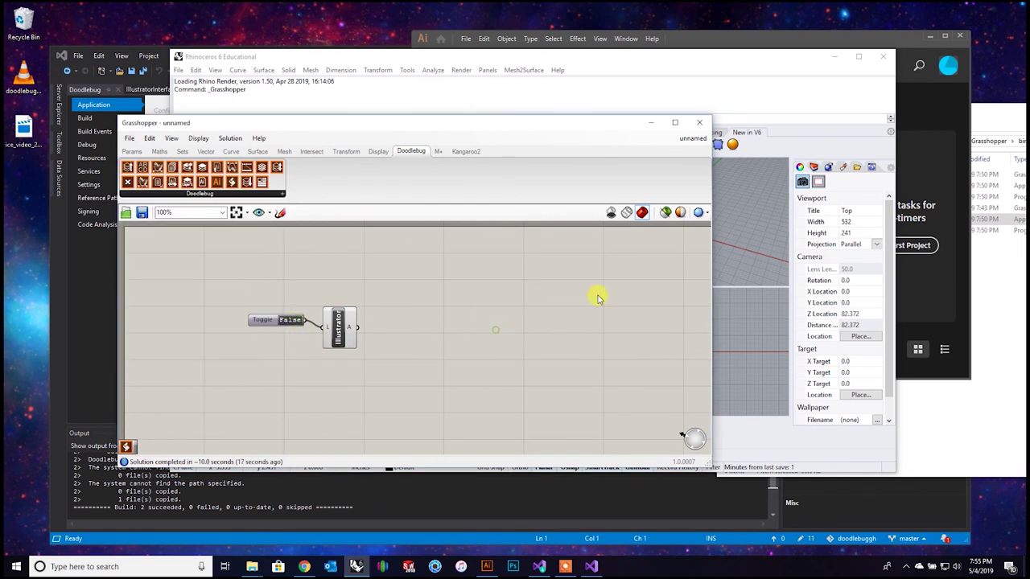
Close the Illustrator instance launched from Grasshopper, and return to the Grasshopper window.
{"action": "left_click", "coordinate": [954, 38]}
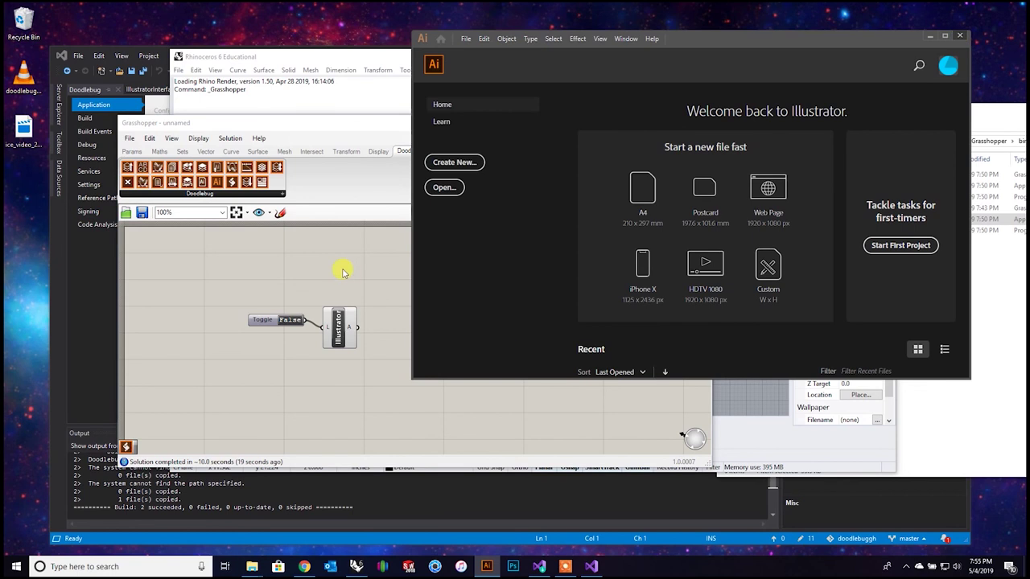
{"action": "key", "text": "alt+Tab"}
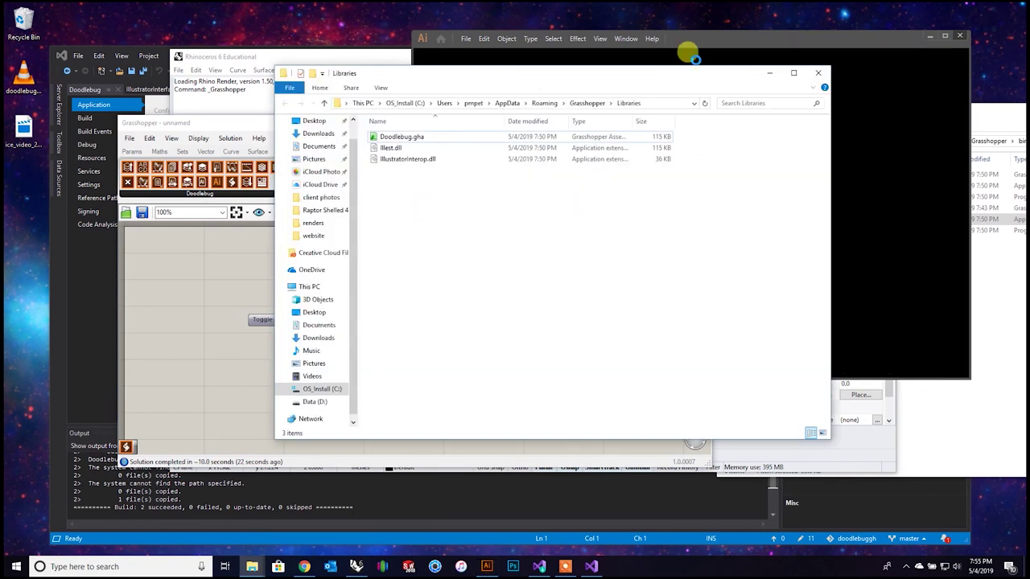
{"action": "key", "text": "alt+Tab"}
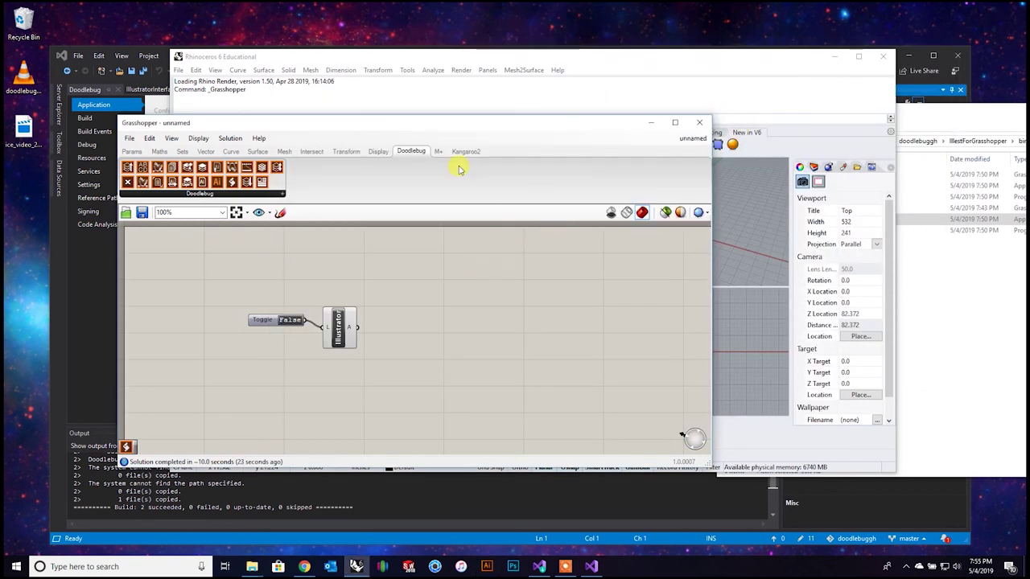
Move the toggle closer to the Illustrator component, and place Doodlebug's Run Script component below them on the canvas.
{"action": "left_click_drag", "start_coordinate": [427, 125], "coordinate": [534, 87]}
{"action": "mouse_move", "coordinate": [361, 282]}
{"action": "left_mouse_down"}
{"action": "mouse_move", "coordinate": [386, 292]}
{"action": "mouse_move", "coordinate": [374, 290]}
{"action": "left_mouse_up"}
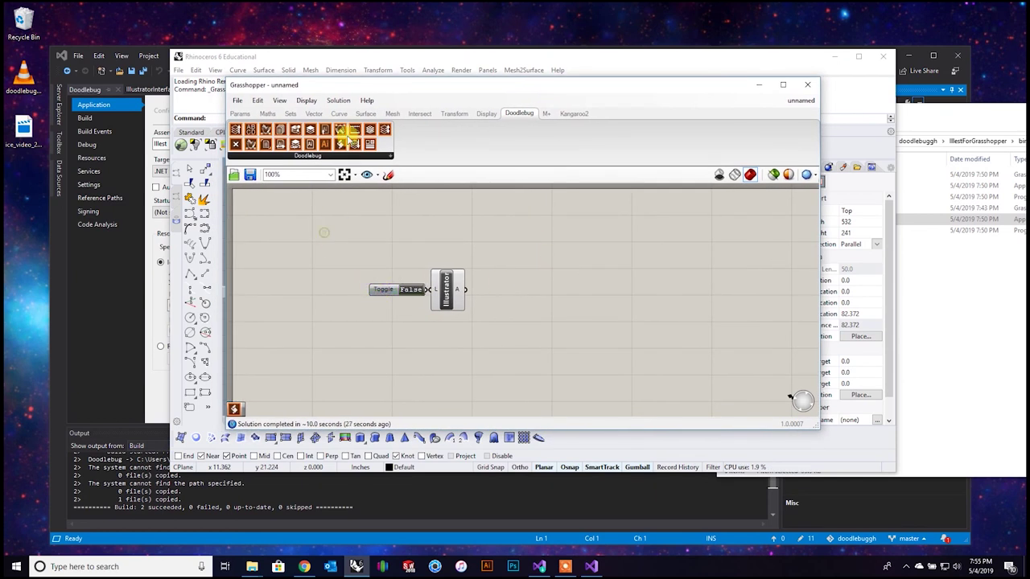
{"action": "left_click", "coordinate": [331, 155]}
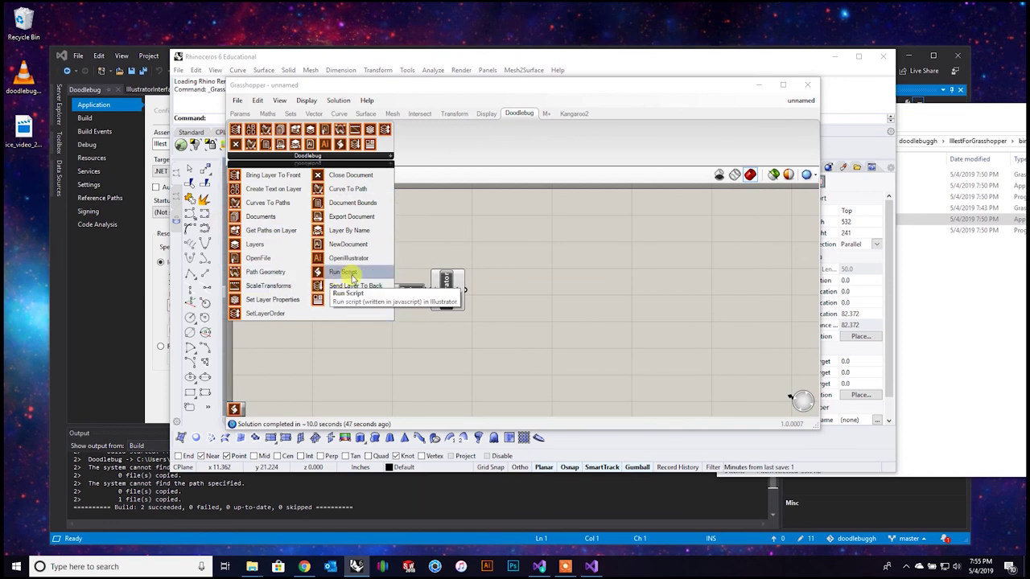
{"action": "left_click_drag", "start_coordinate": [351, 277], "coordinate": [455, 372]}
{"action": "left_click_drag", "start_coordinate": [415, 340], "coordinate": [368, 319]}
{"action": "left_click", "coordinate": [345, 317]}
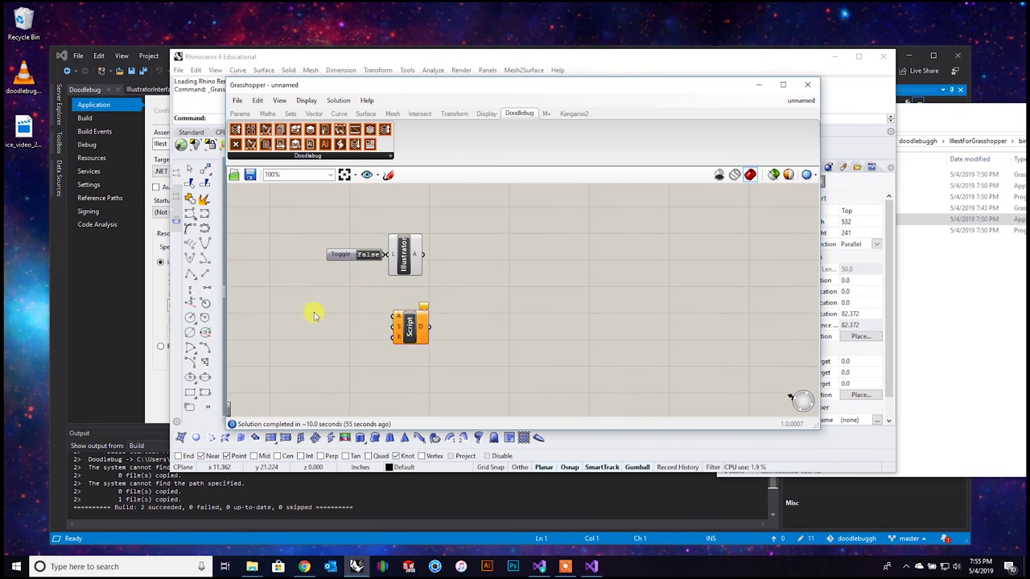
Add an empty Panel to the canvas beside the Script component's inputs.
{"action": "double_click", "coordinate": [309, 313]}
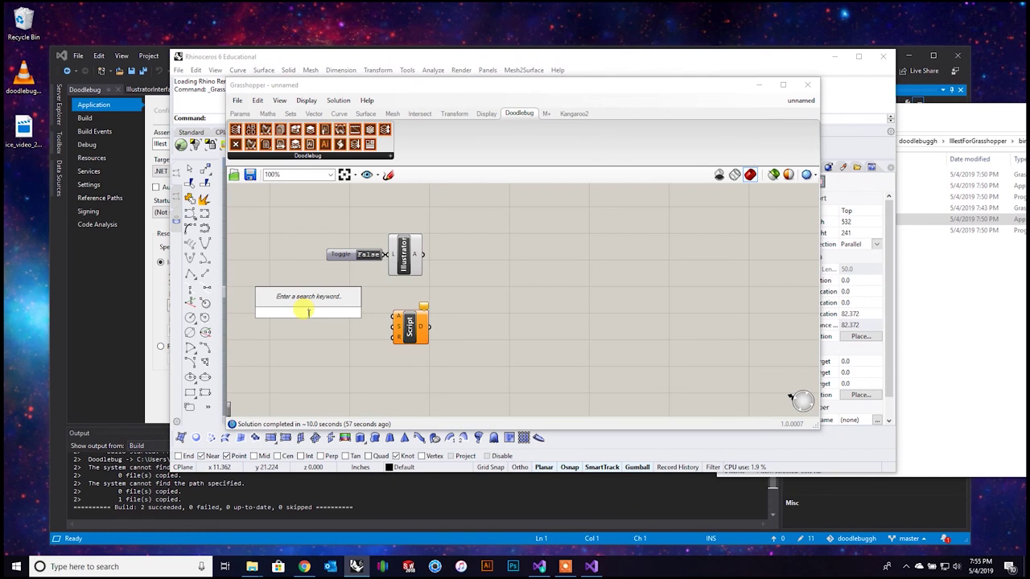
{"action": "type", "text": "panel"}
{"action": "key", "text": "Return"}
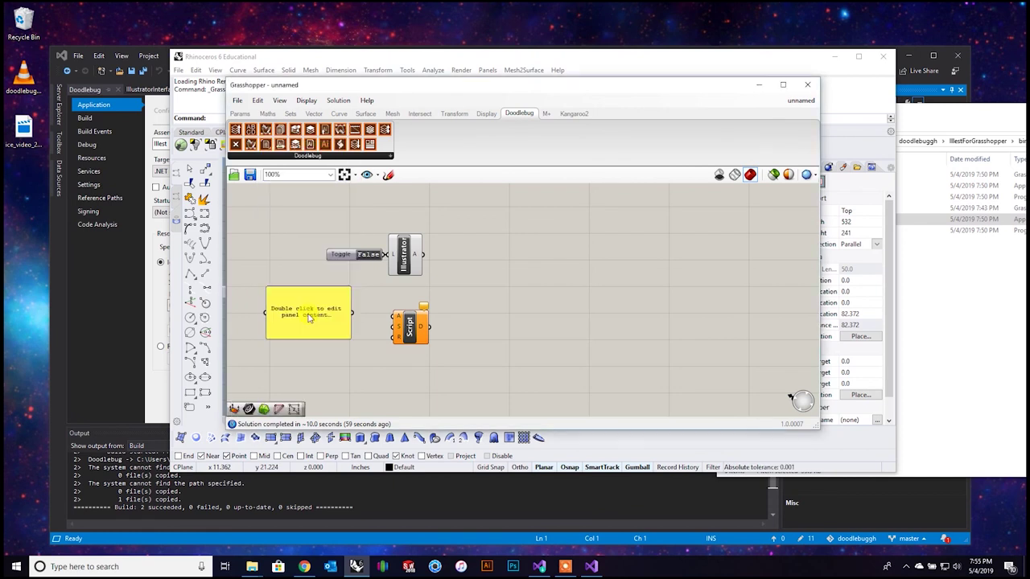
{"action": "left_click", "coordinate": [336, 294]}
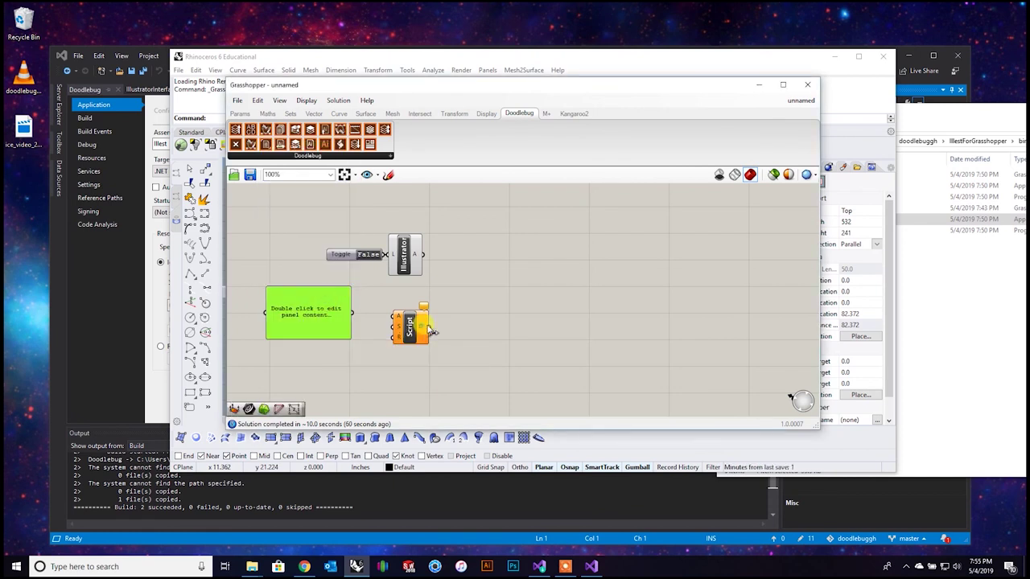
Connect the Panel to the Script component's S input and the Illustrator component's A output to its A input.
{"action": "left_click_drag", "start_coordinate": [298, 308], "coordinate": [421, 327]}
{"action": "left_click_drag", "start_coordinate": [424, 256], "coordinate": [465, 342]}
{"action": "left_click", "coordinate": [500, 277]}
{"action": "left_click", "coordinate": [304, 346]}
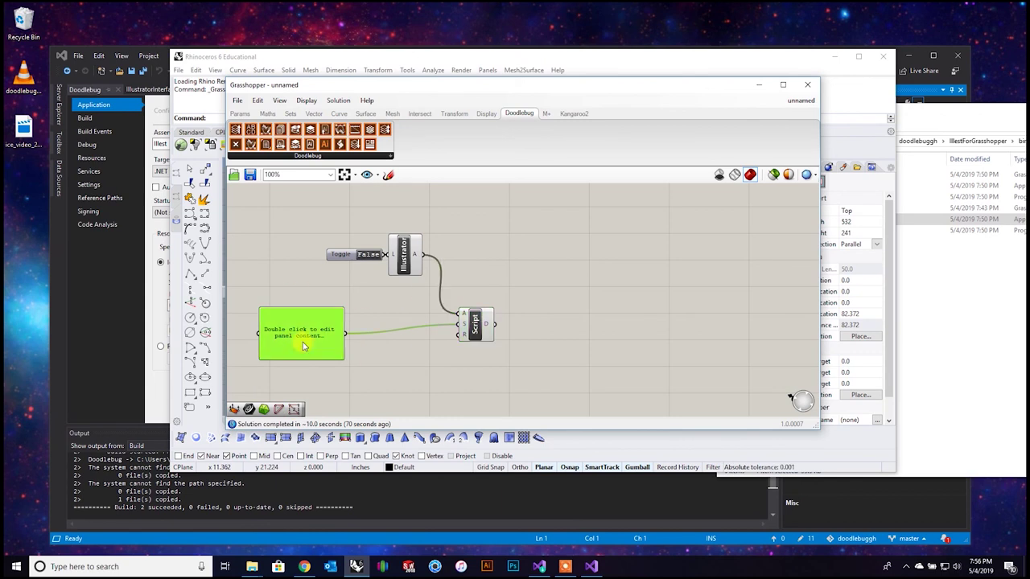
Shrink the empty Panel and arrange it and the Script component compactly below the Illustrator component.
{"action": "scroll", "coordinate": [474, 326], "scroll_direction": "up", "scroll_amount": 3}
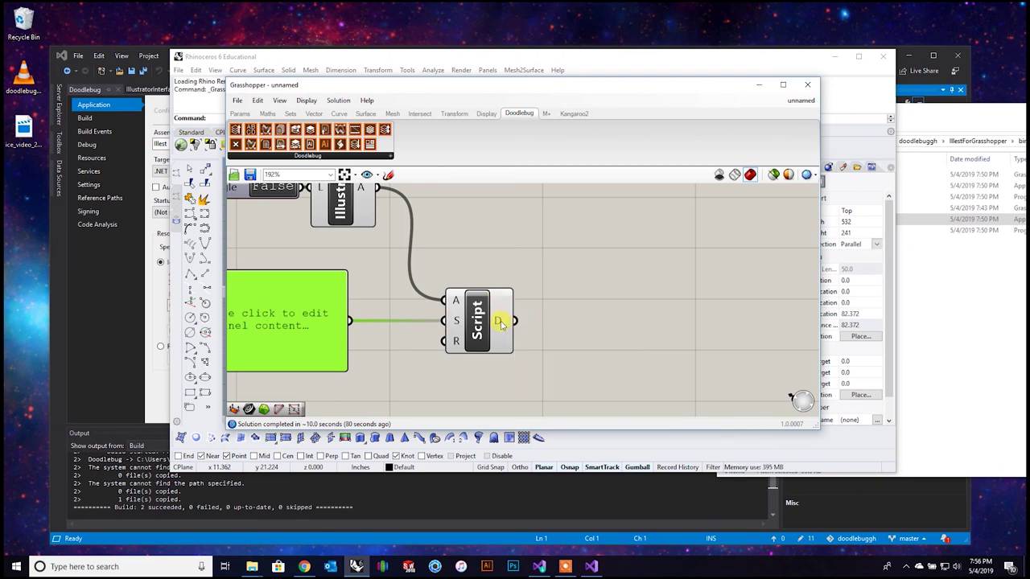
{"action": "scroll", "coordinate": [563, 302], "scroll_direction": "down", "scroll_amount": 3}
{"action": "right_click_drag", "start_coordinate": [581, 295], "coordinate": [556, 281]}
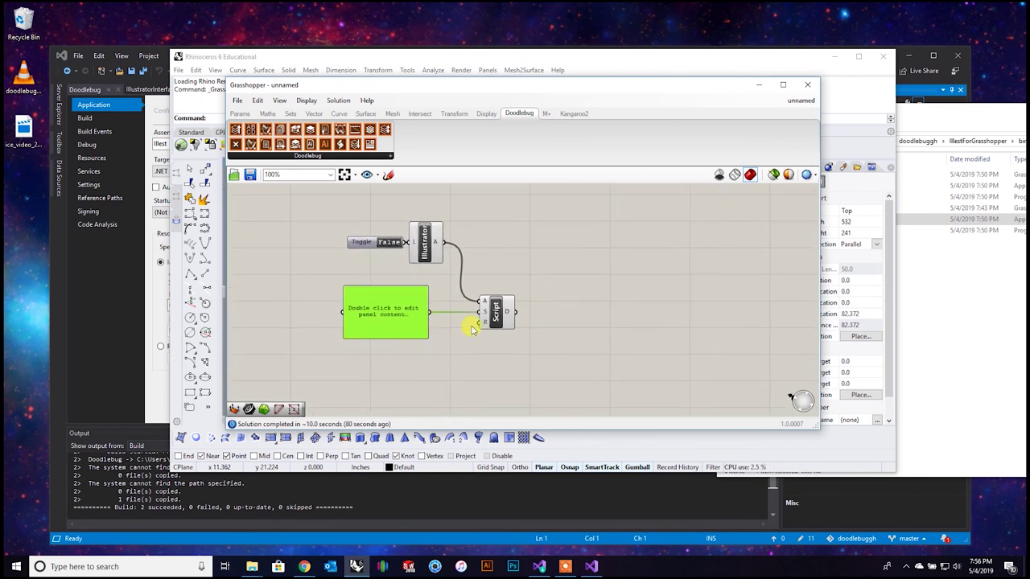
{"action": "left_click_drag", "start_coordinate": [503, 322], "coordinate": [497, 300]}
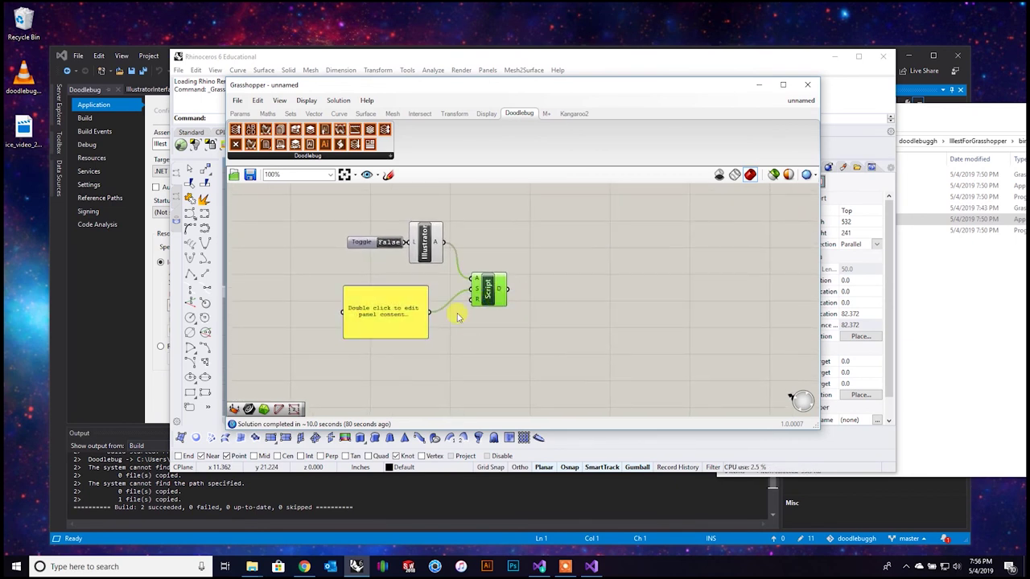
{"action": "left_click", "coordinate": [420, 332]}
{"action": "mouse_move", "coordinate": [427, 342]}
{"action": "left_mouse_down"}
{"action": "mouse_move", "coordinate": [405, 322]}
{"action": "mouse_move", "coordinate": [429, 312]}
{"action": "mouse_move", "coordinate": [435, 330]}
{"action": "left_mouse_up"}
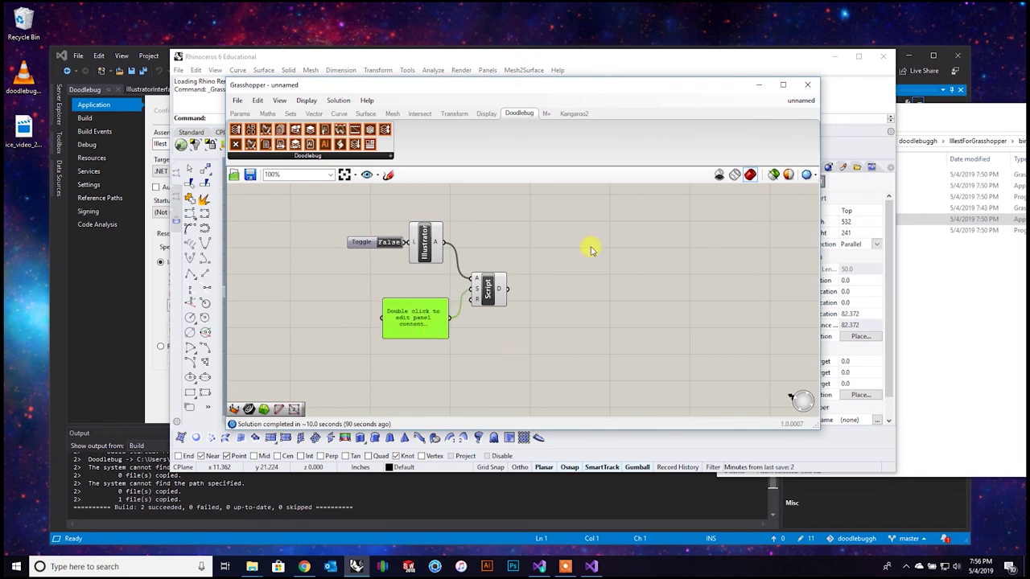
{"action": "left_click_drag", "start_coordinate": [492, 289], "coordinate": [545, 302]}
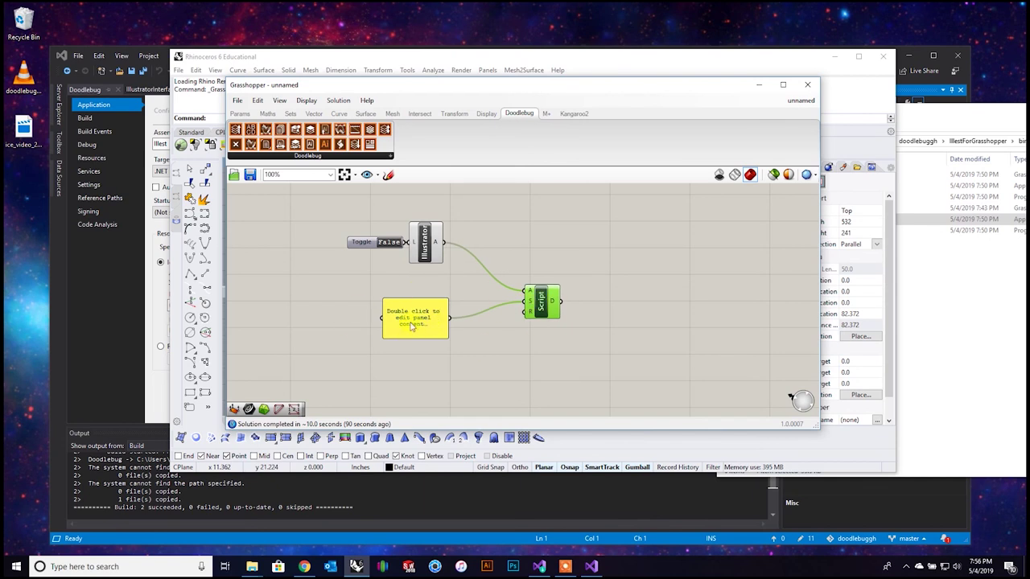
{"action": "left_click_drag", "start_coordinate": [444, 336], "coordinate": [422, 329]}
{"action": "left_click", "coordinate": [516, 375]}
{"action": "left_click_drag", "start_coordinate": [540, 299], "coordinate": [477, 280]}
{"action": "left_click_drag", "start_coordinate": [427, 342], "coordinate": [426, 333]}
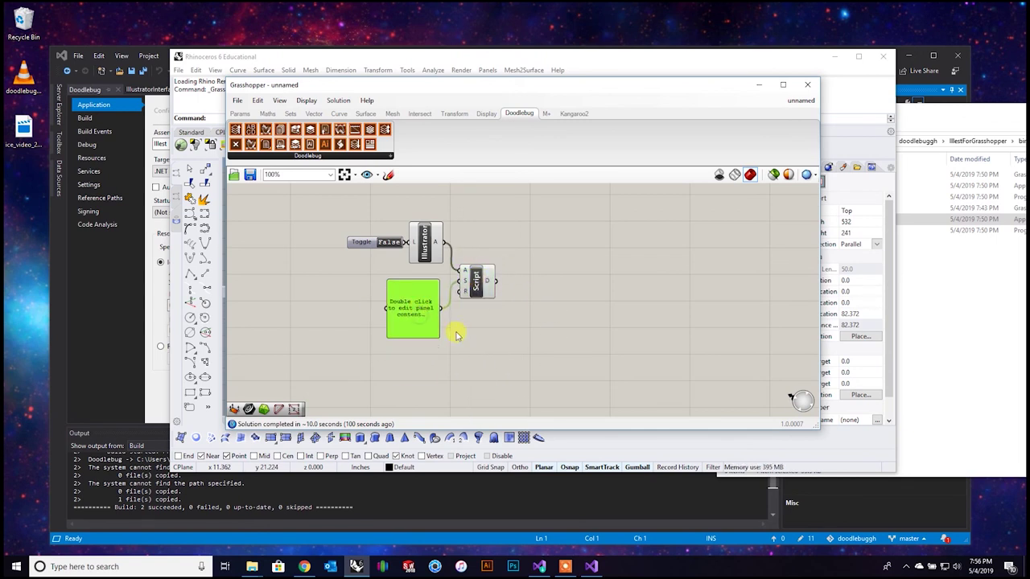